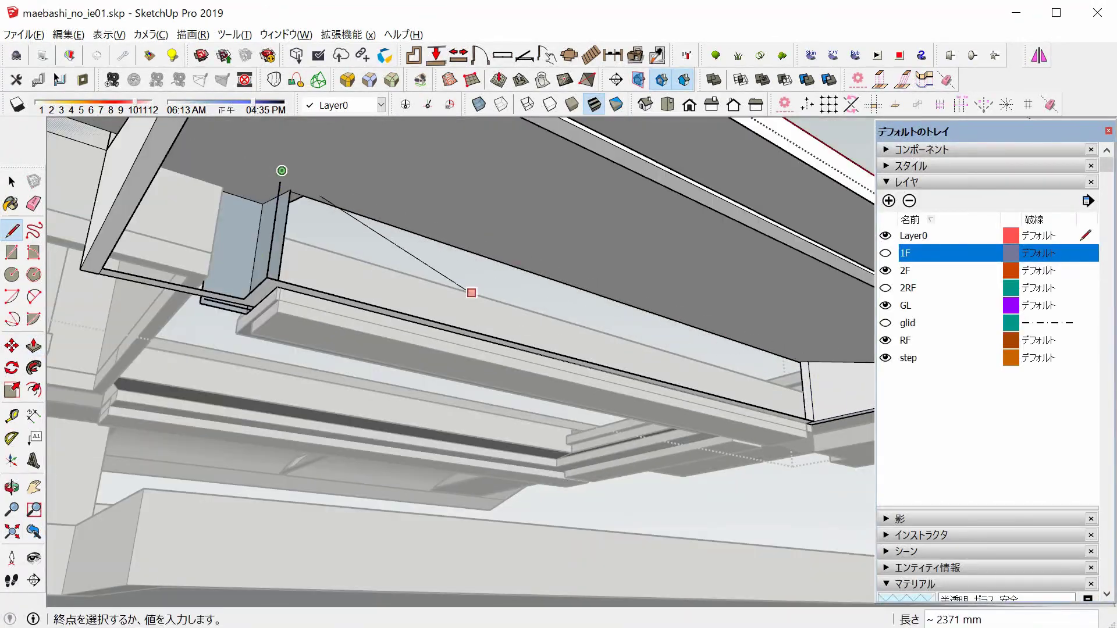
Orbit to view the beams and start a new line beside the window frame
{"action": "middle_click_drag", "start_coordinate": [471, 292], "coordinate": [485, 204]}
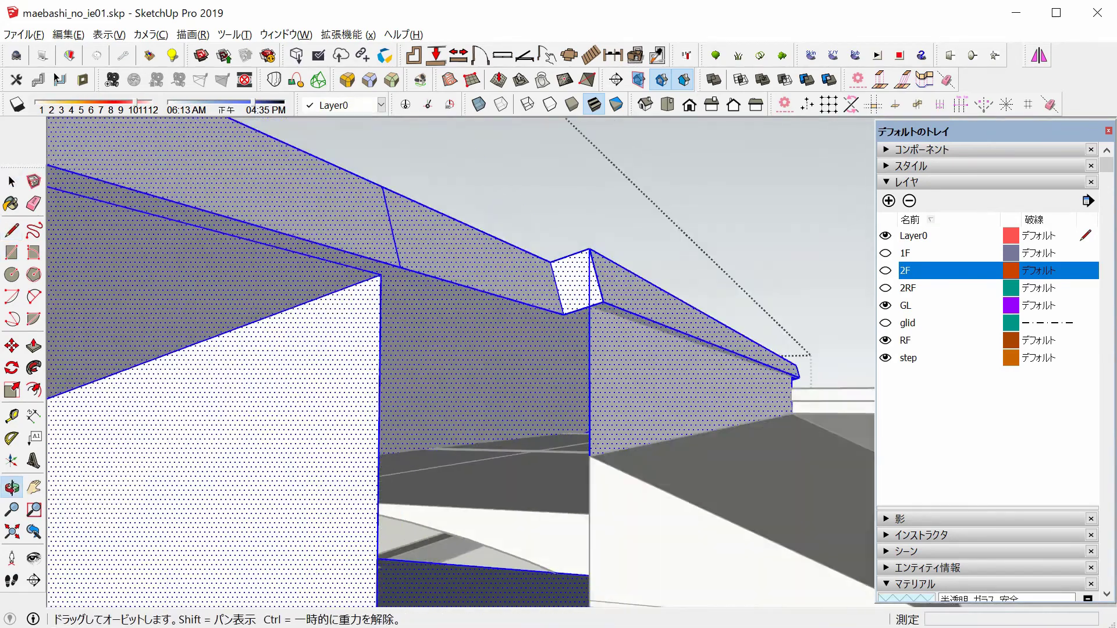
{"action": "key", "text": "l"}
{"action": "left_click", "coordinate": [640, 225]}
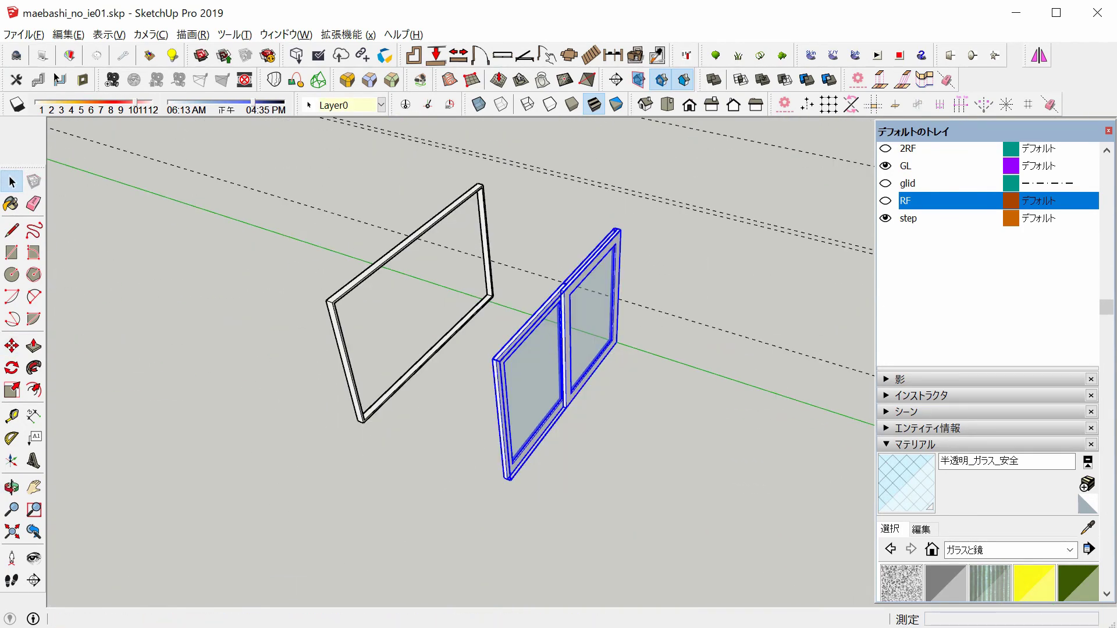
Rotate the sliding window to fit the second-floor wall opening
{"action": "scroll", "coordinate": [477, 191], "scroll_direction": "up", "scroll_amount": 4}
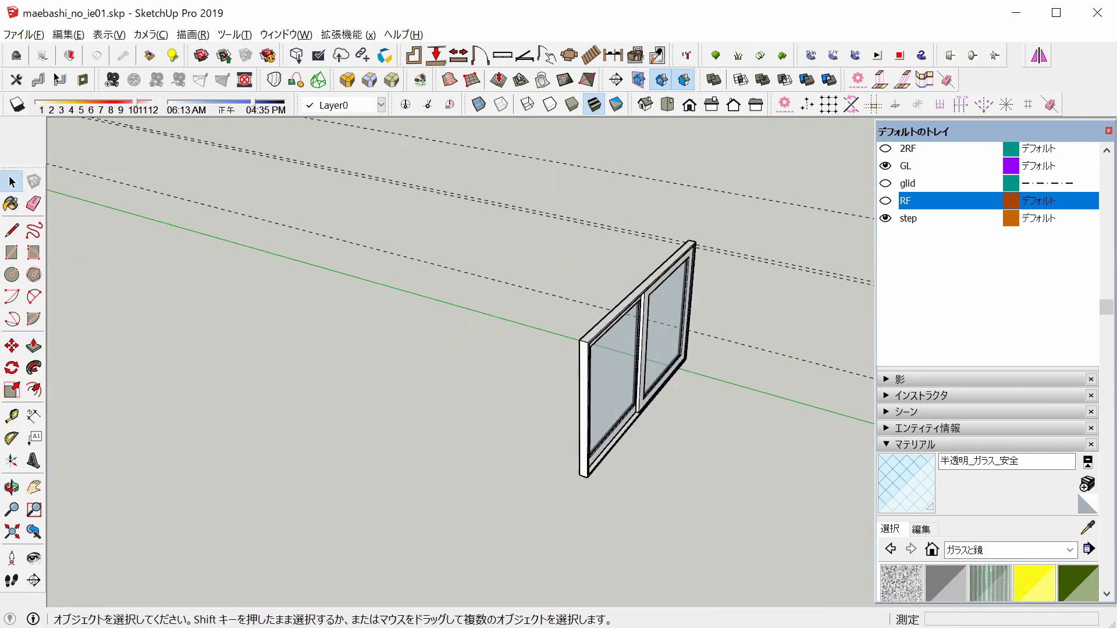
{"action": "right_click", "coordinate": [614, 335]}
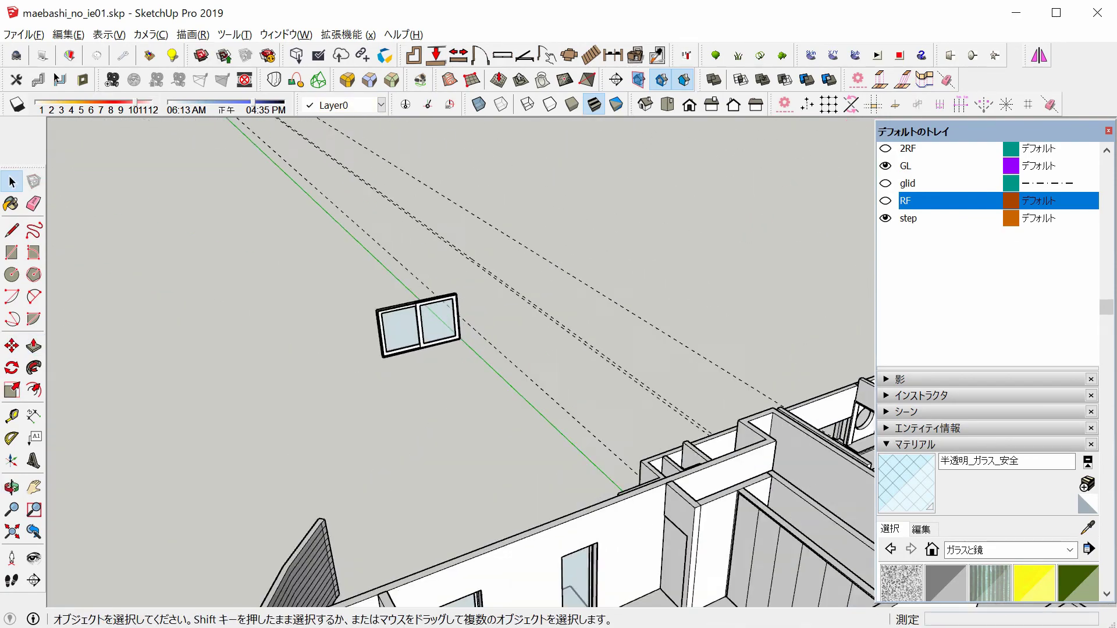
{"action": "scroll", "coordinate": [822, 378], "scroll_direction": "up", "scroll_amount": 3}
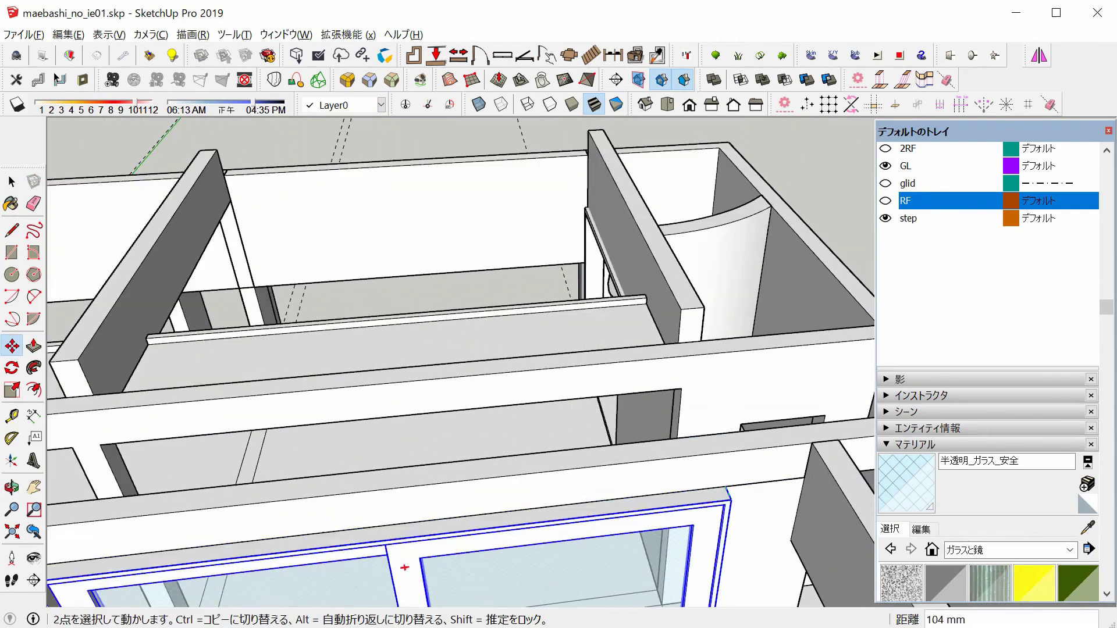
{"action": "scroll", "coordinate": [822, 378], "scroll_direction": "up", "scroll_amount": 2}
{"action": "scroll", "coordinate": [822, 378], "scroll_direction": "up", "scroll_amount": 2}
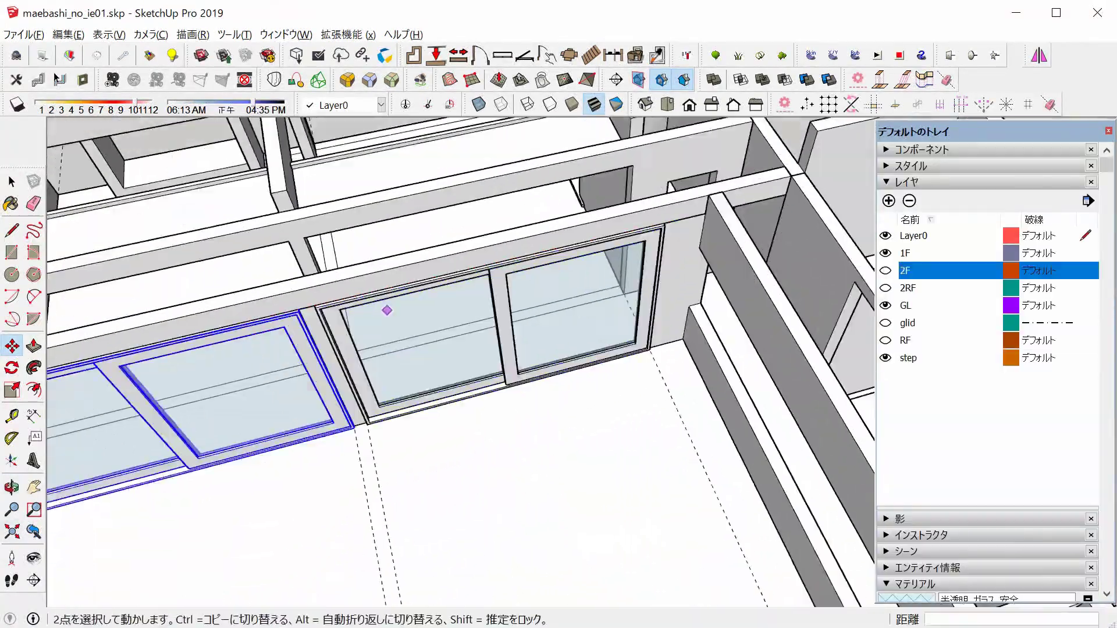
{"action": "scroll", "coordinate": [387, 310], "scroll_direction": "down", "scroll_amount": 5}
{"action": "middle_click_drag", "start_coordinate": [541, 456], "coordinate": [400, 418]}
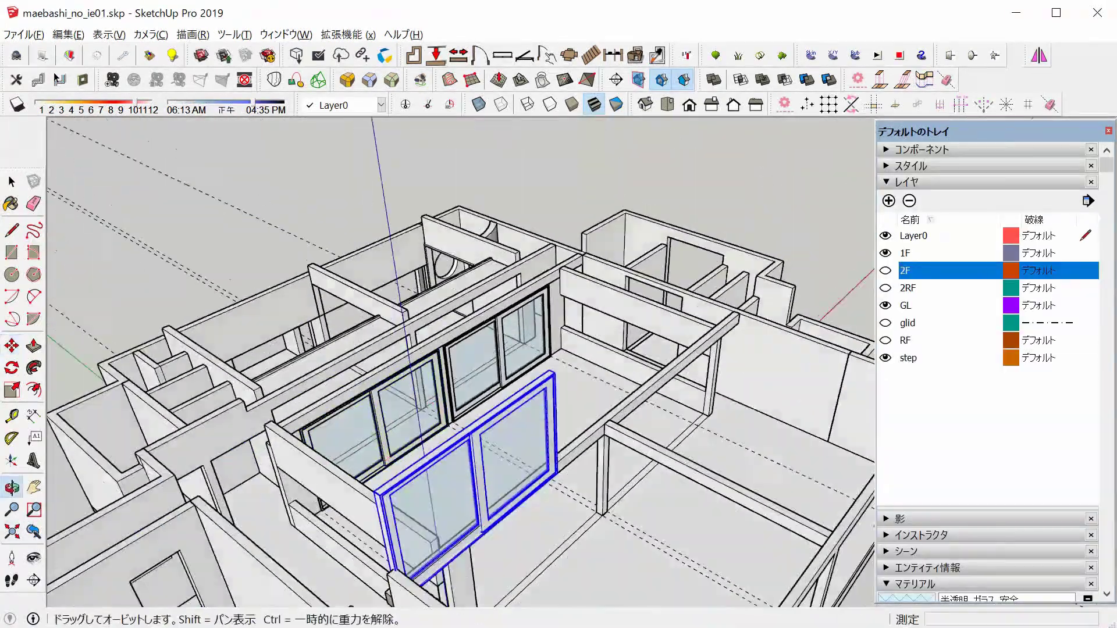
{"action": "key", "text": "q"}
{"action": "key", "text": "space"}
{"action": "scroll", "coordinate": [522, 360], "scroll_direction": "up", "scroll_amount": 10}
Ctrl+Move a copy of the sliding window into the neighbouring wall opening
{"action": "key", "text": "m"}
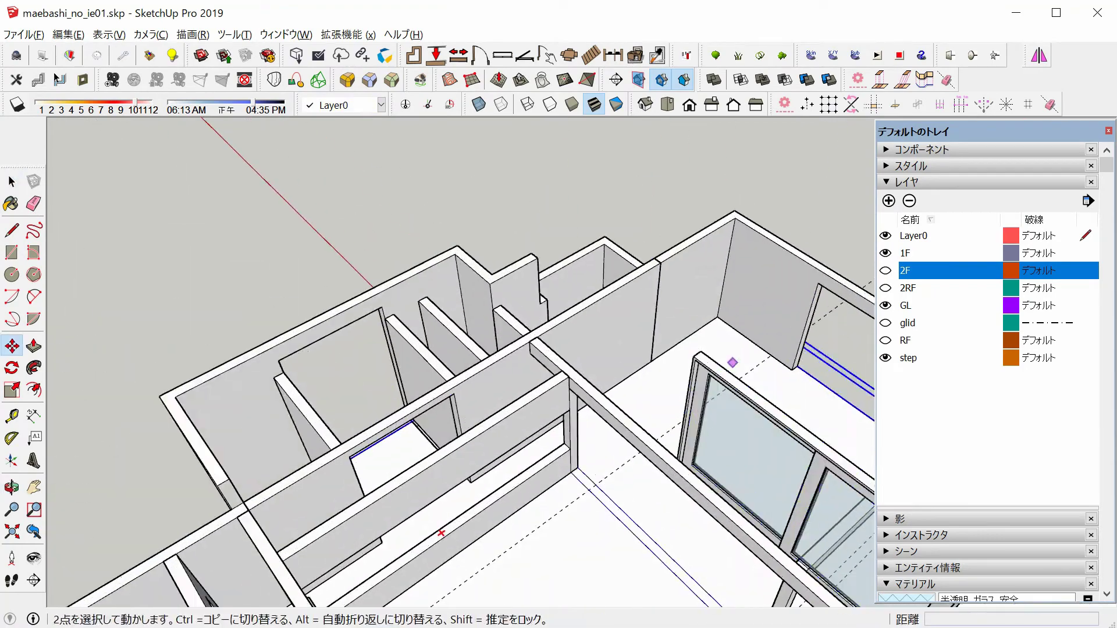
{"action": "key", "text": "ctrl"}
{"action": "left_click", "coordinate": [522, 361]}
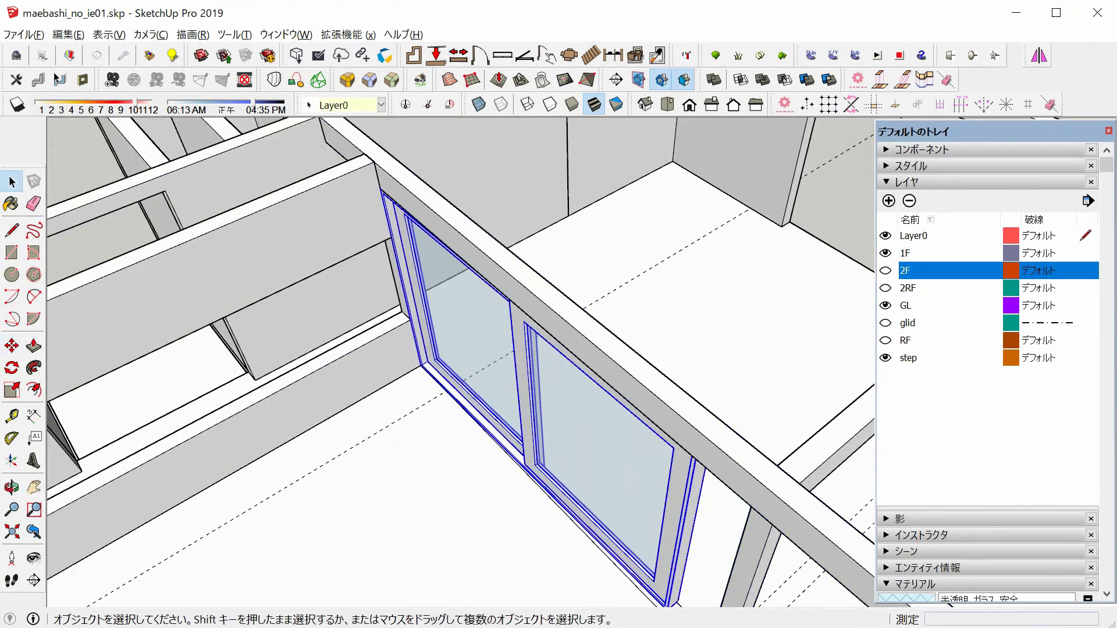
{"action": "scroll", "coordinate": [751, 506], "scroll_direction": "up", "scroll_amount": 3}
{"action": "key", "text": "space"}
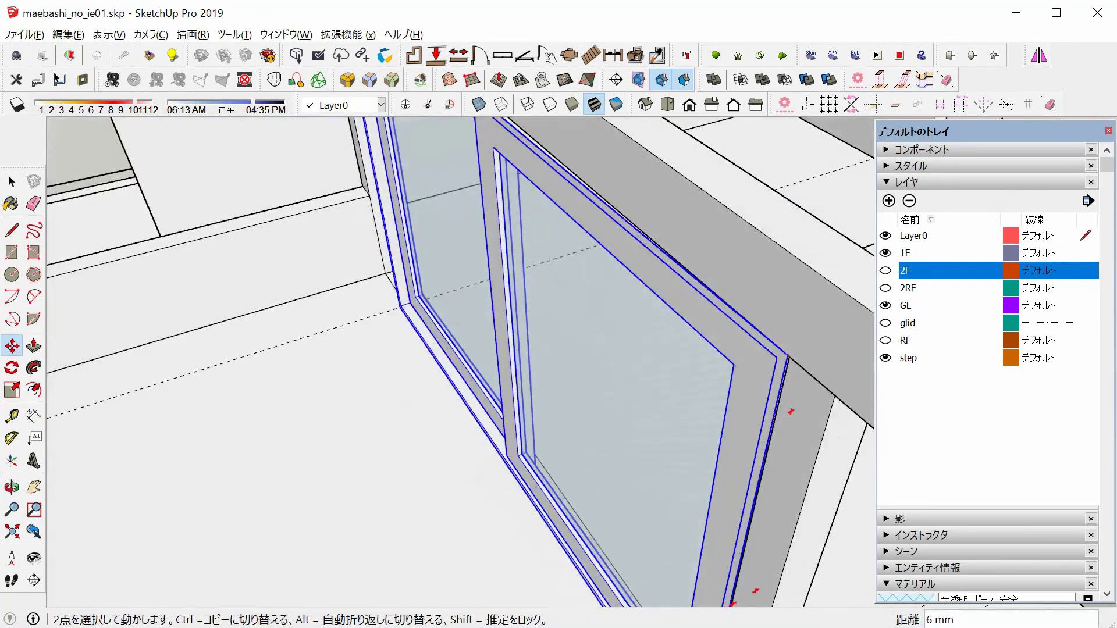
{"action": "mouse_move", "coordinate": [833, 359]}
{"action": "middle_mouse_down"}
{"action": "mouse_move", "coordinate": [727, 378]}
{"action": "mouse_move", "coordinate": [436, 349]}
{"action": "mouse_move", "coordinate": [430, 372]}
{"action": "middle_mouse_up"}
{"action": "scroll", "coordinate": [465, 349], "scroll_direction": "up", "scroll_amount": 3}
{"action": "key", "text": "space"}
Complete the rectangle at the wall corner and inspect the sill from several angles
{"action": "key", "text": "p"}
{"action": "middle_click_drag", "start_coordinate": [637, 459], "coordinate": [582, 407]}
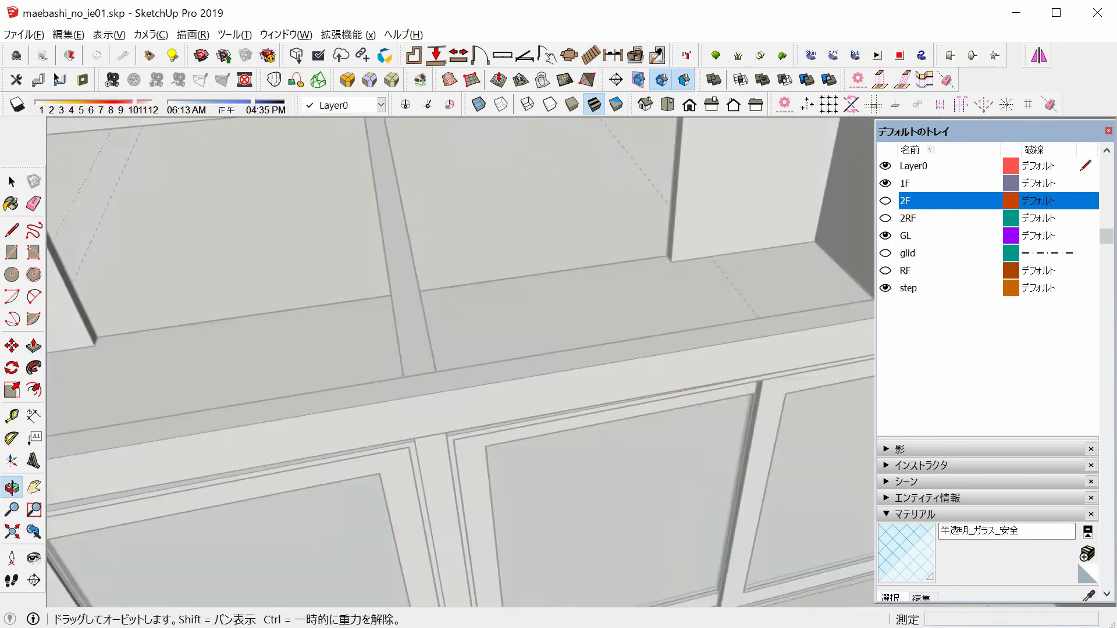
{"action": "key", "text": "space"}
{"action": "left_click", "coordinate": [666, 459]}
{"action": "key", "text": "p"}
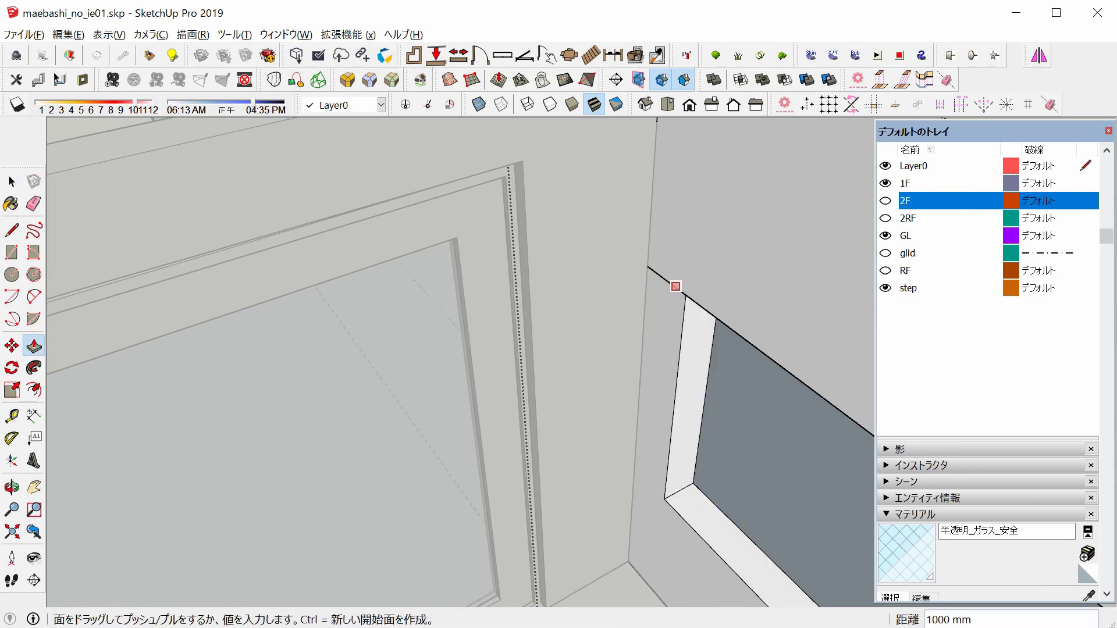
{"action": "middle_click_drag", "start_coordinate": [666, 459], "coordinate": [582, 407]}
{"action": "key", "text": "o"}
{"action": "middle_click_drag", "start_coordinate": [460, 361], "coordinate": [442, 326]}
{"action": "key", "text": "space"}
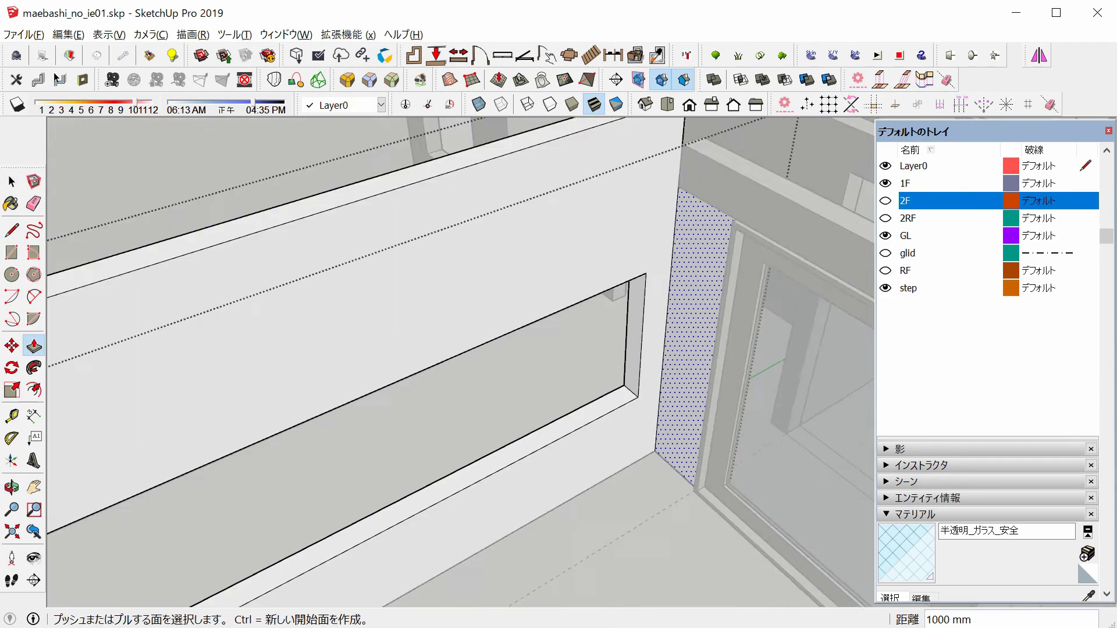
{"action": "mouse_move", "coordinate": [825, 461]}
{"action": "middle_mouse_down"}
{"action": "mouse_move", "coordinate": [545, 300]}
{"action": "mouse_move", "coordinate": [524, 349]}
{"action": "middle_mouse_up"}
{"action": "key", "text": "space"}
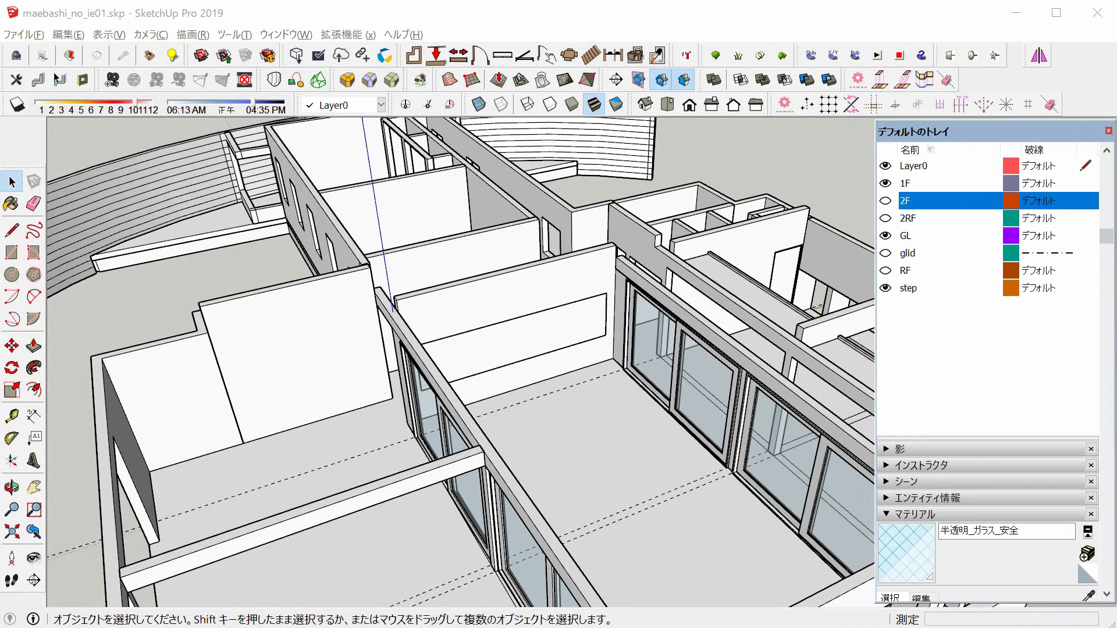
Move the wall opening face into open space, offset it, and divide it into three panes
{"action": "left_click", "coordinate": [500, 320]}
{"action": "scroll", "coordinate": [500, 320], "scroll_direction": "up", "scroll_amount": 3}
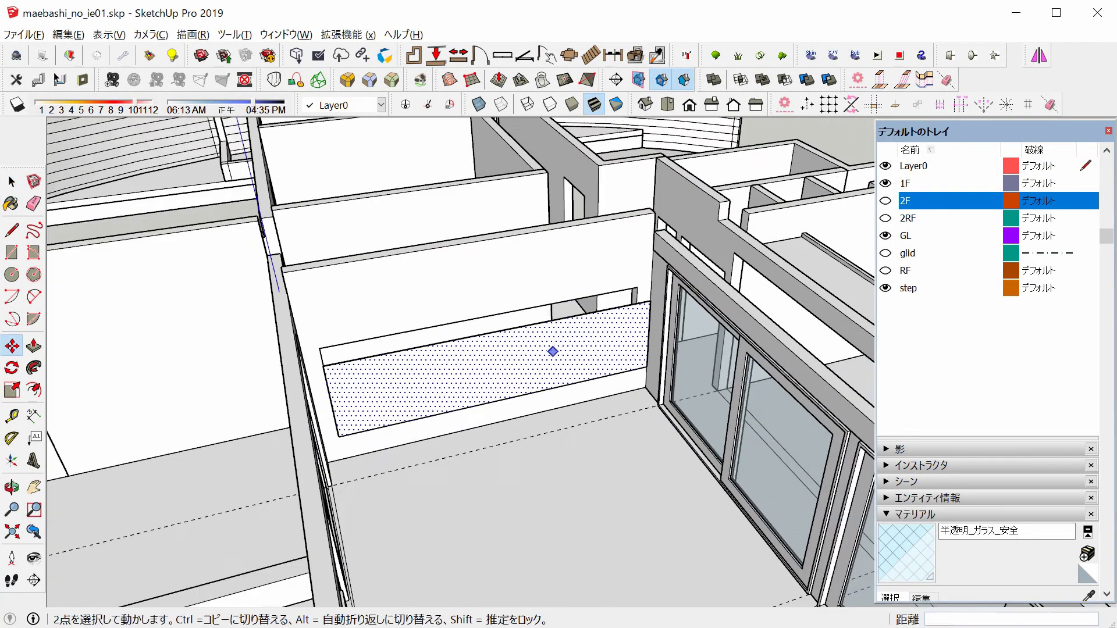
{"action": "middle_click_drag", "start_coordinate": [553, 347], "coordinate": [393, 245]}
{"action": "key", "text": "f"}
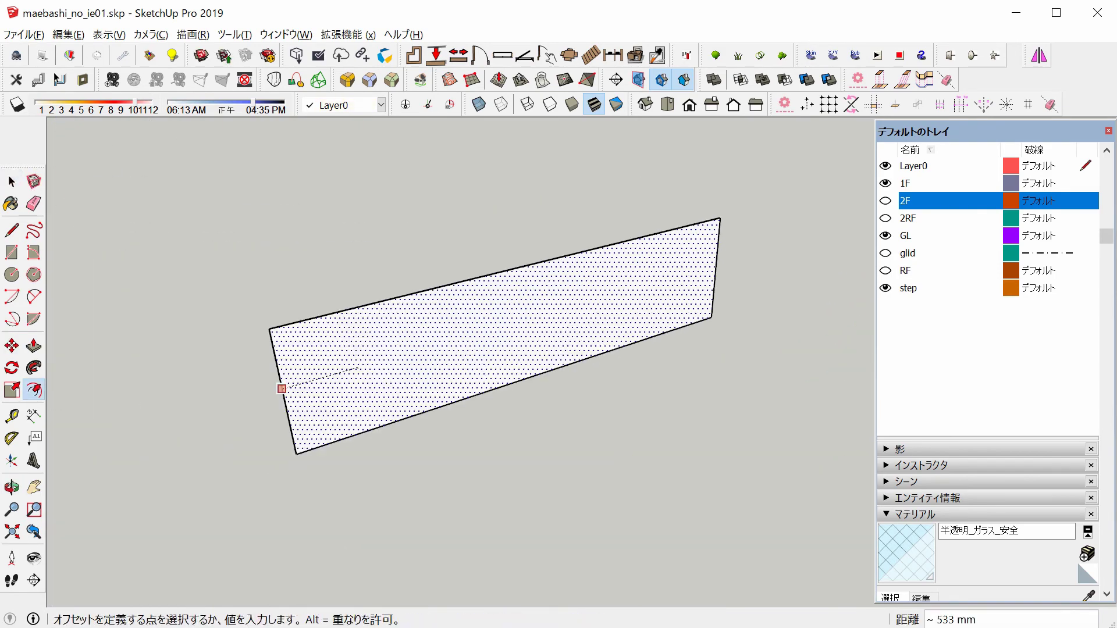
{"action": "key", "text": "Return"}
{"action": "scroll", "coordinate": [506, 315], "scroll_direction": "up", "scroll_amount": 2}
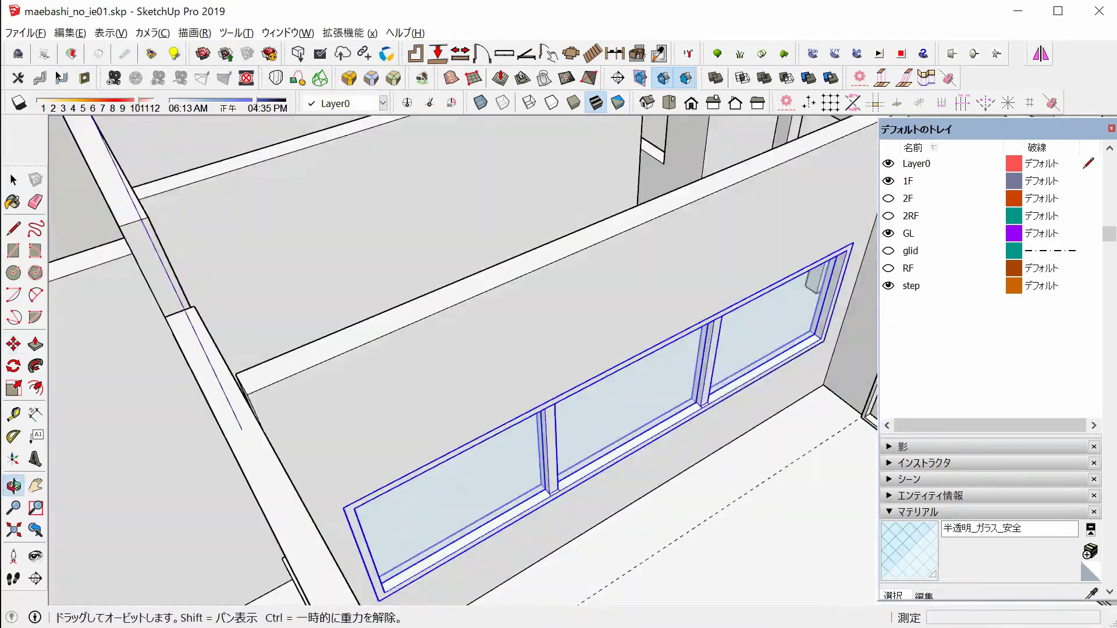
Rotate and move the window into place, then start a rectangle for a new panel
{"action": "scroll", "coordinate": [655, 182], "scroll_direction": "up", "scroll_amount": 3}
{"action": "key", "text": "q"}
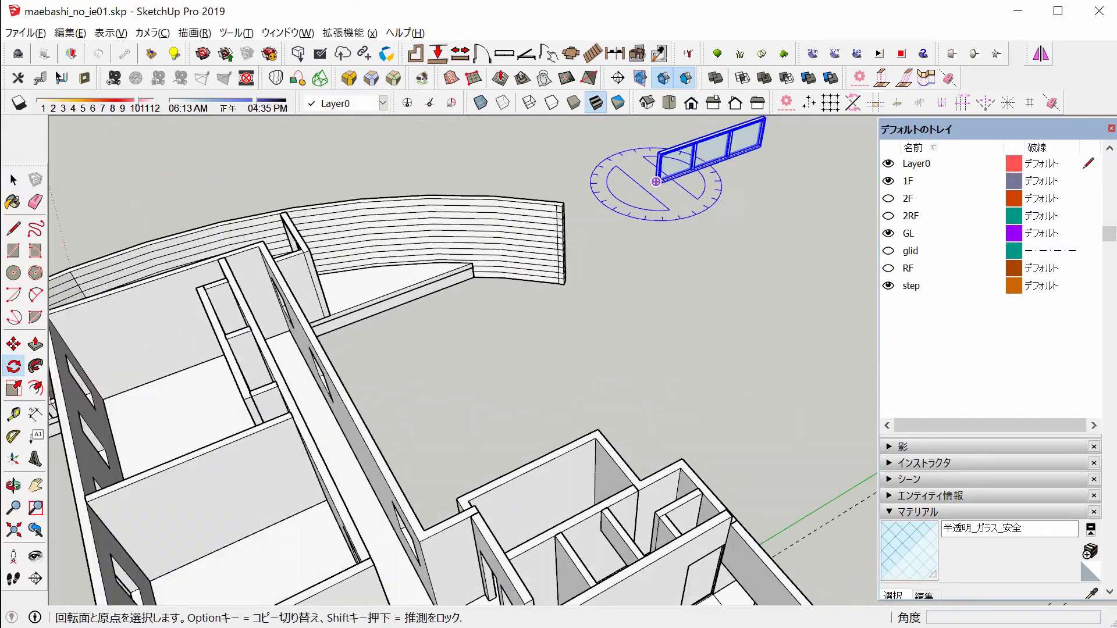
{"action": "mouse_move", "coordinate": [661, 184]}
{"action": "middle_mouse_down"}
{"action": "mouse_move", "coordinate": [726, 499]}
{"action": "mouse_move", "coordinate": [523, 407]}
{"action": "middle_mouse_up"}
{"action": "key", "text": "m"}
{"action": "key", "text": "space"}
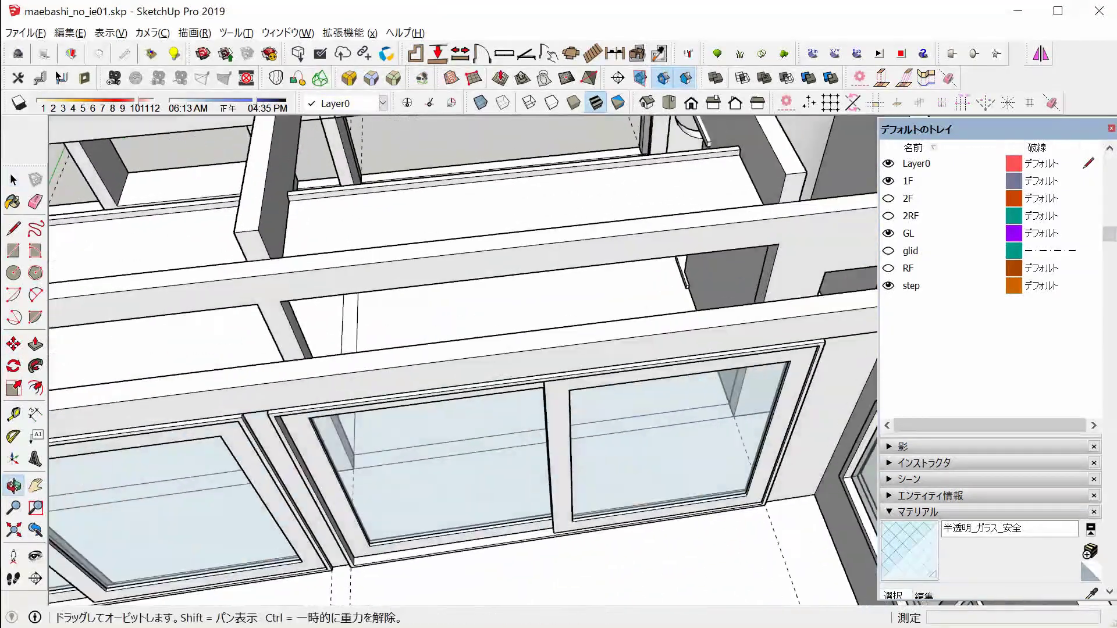
{"action": "key", "text": "r"}
{"action": "left_click", "coordinate": [246, 564]}
{"action": "left_click", "coordinate": [689, 461]}
{"action": "key", "text": "space"}
Offset the floating panel outline and Push/Pull it into a 213 mm frame
{"action": "middle_click_drag", "start_coordinate": [689, 461], "coordinate": [401, 293]}
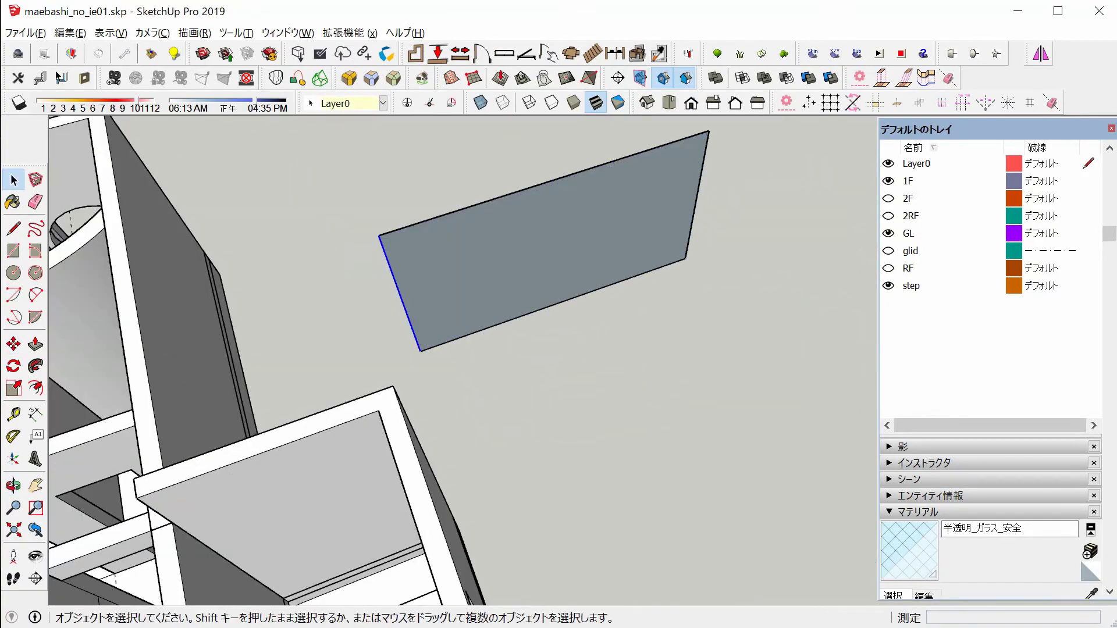
{"action": "key", "text": "Return"}
{"action": "key", "text": "p"}
{"action": "middle_click_drag", "start_coordinate": [524, 291], "coordinate": [465, 262]}
{"action": "left_click", "coordinate": [523, 175]}
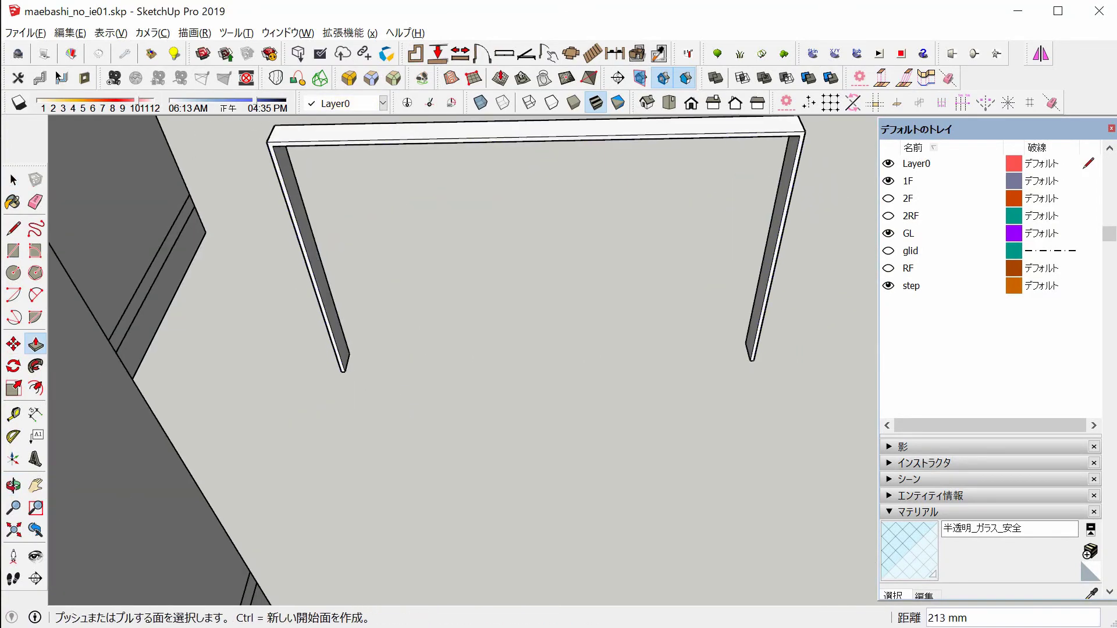
{"action": "key", "text": "space"}
{"action": "mouse_move", "coordinate": [524, 349]}
{"action": "middle_mouse_down"}
{"action": "mouse_move", "coordinate": [465, 291]}
{"action": "mouse_move", "coordinate": [524, 349]}
{"action": "middle_mouse_up"}
Draw the glass pane rectangle inside the new frame
{"action": "key", "text": "m"}
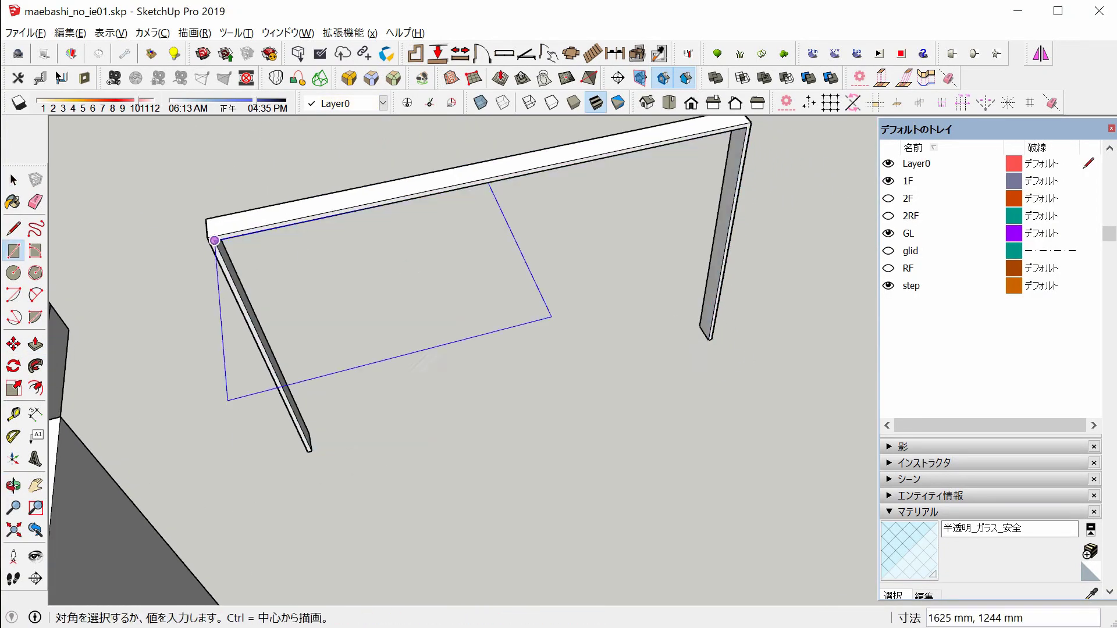
{"action": "left_click", "coordinate": [370, 340]}
{"action": "left_click", "coordinate": [698, 286]}
{"action": "mouse_move", "coordinate": [698, 286]}
{"action": "middle_mouse_down"}
{"action": "mouse_move", "coordinate": [494, 332]}
{"action": "mouse_move", "coordinate": [407, 326]}
{"action": "middle_mouse_up"}
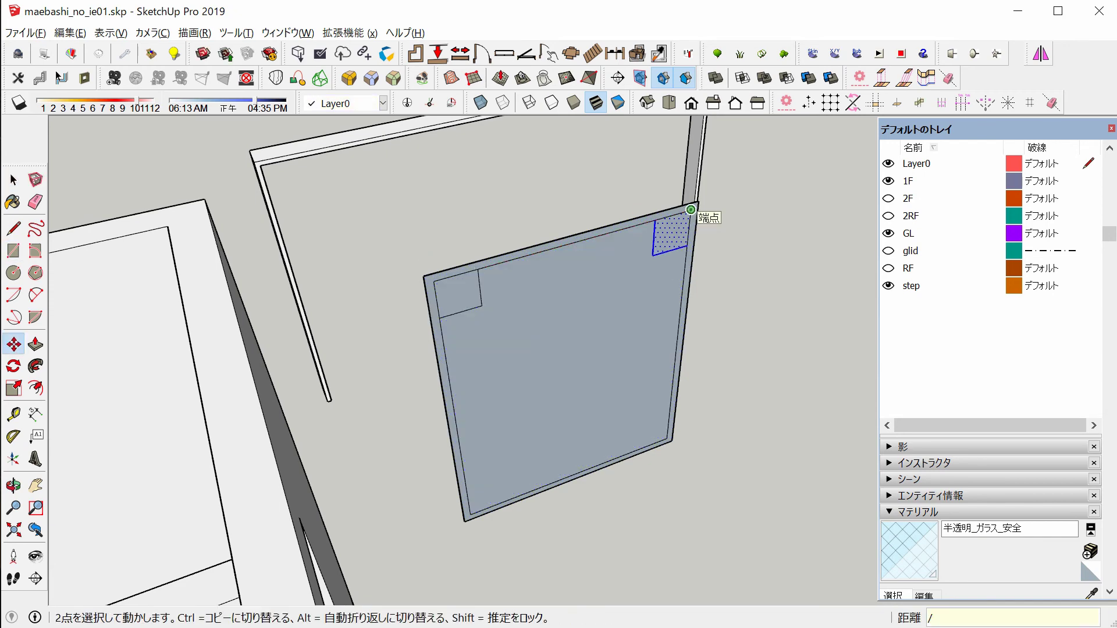
{"action": "scroll", "coordinate": [538, 321], "scroll_direction": "up", "scroll_amount": 2}
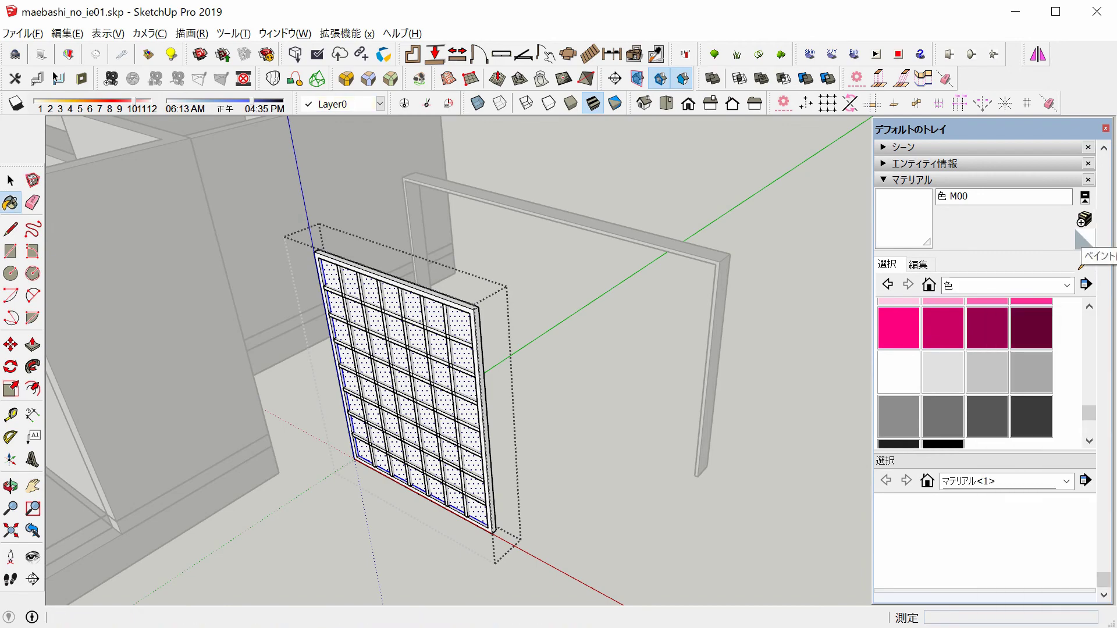
Create two new materials in the Materials panel
{"action": "left_click", "coordinate": [1085, 218]}
{"action": "left_click", "coordinate": [681, 526]}
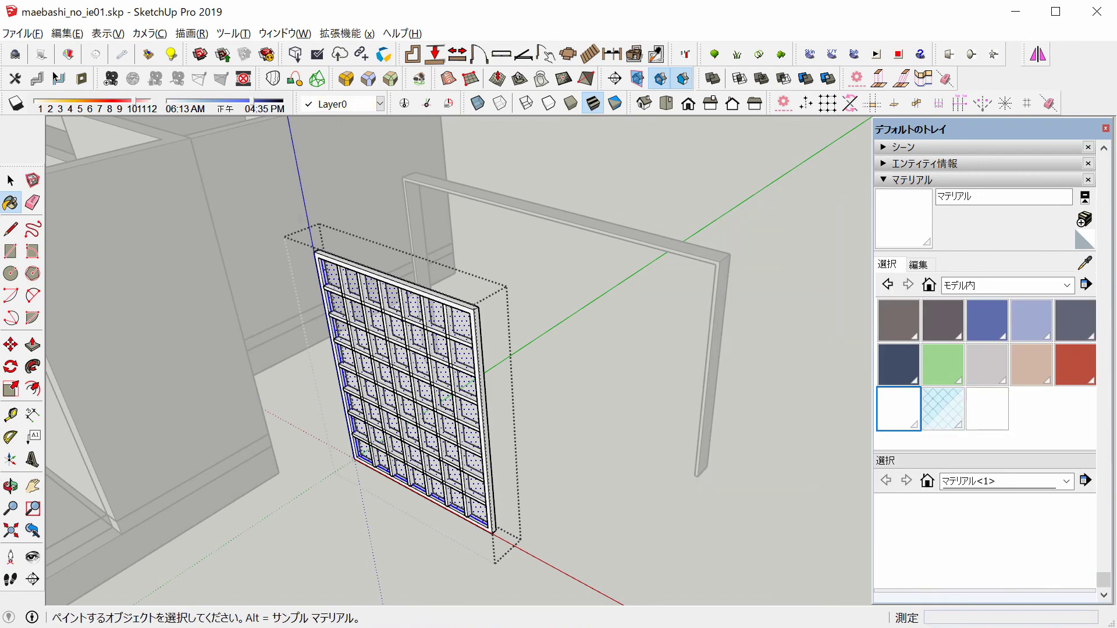
{"action": "left_click", "coordinate": [1085, 219]}
{"action": "left_click", "coordinate": [680, 526]}
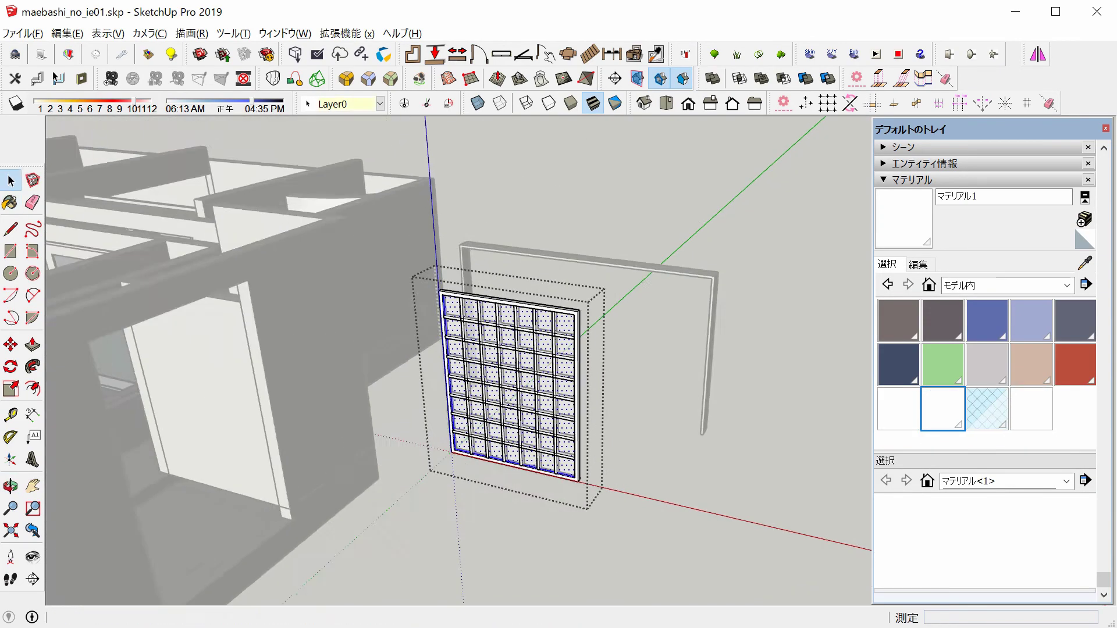
Copy the grid panel beside the original and move it to the front of the house
{"action": "right_click", "coordinate": [506, 413]}
{"action": "key", "text": "Escape"}
{"action": "scroll", "coordinate": [506, 413], "scroll_direction": "up", "scroll_amount": 3}
{"action": "key", "text": "m"}
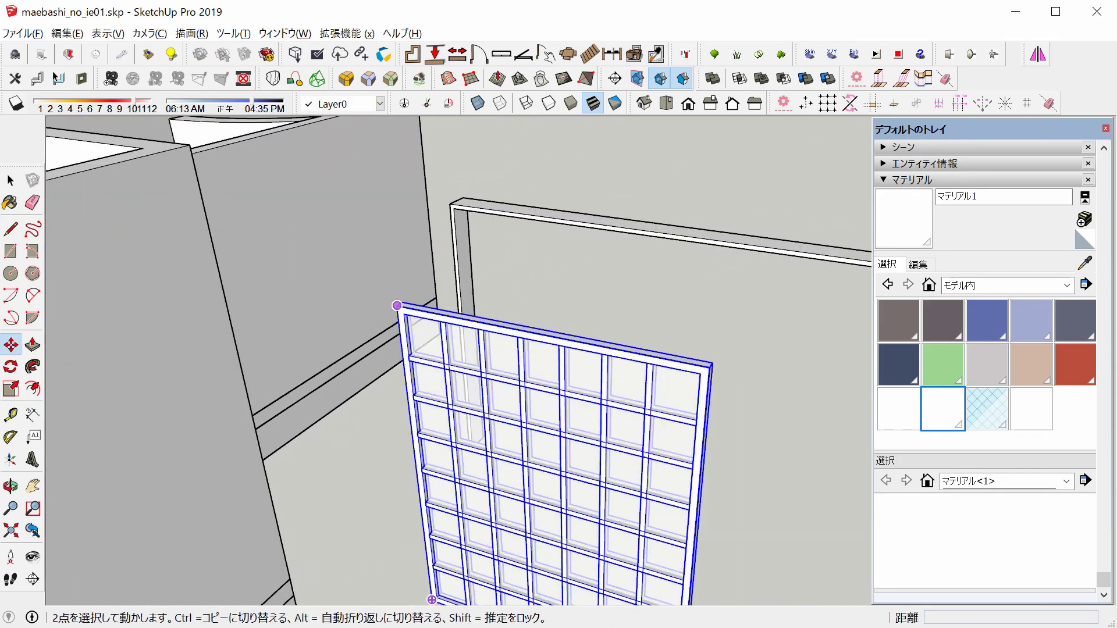
{"action": "left_click_drag", "start_coordinate": [396, 305], "coordinate": [734, 368], "text": "ctrl"}
{"action": "scroll", "coordinate": [582, 349], "scroll_direction": "down", "scroll_amount": 3}
{"action": "mouse_move", "coordinate": [581, 349]}
{"action": "middle_mouse_down"}
{"action": "mouse_move", "coordinate": [523, 337]}
{"action": "mouse_move", "coordinate": [436, 360]}
{"action": "mouse_move", "coordinate": [326, 419]}
{"action": "middle_mouse_up"}
{"action": "scroll", "coordinate": [408, 378], "scroll_direction": "up", "scroll_amount": 3}
{"action": "scroll", "coordinate": [319, 430], "scroll_direction": "up", "scroll_amount": 3}
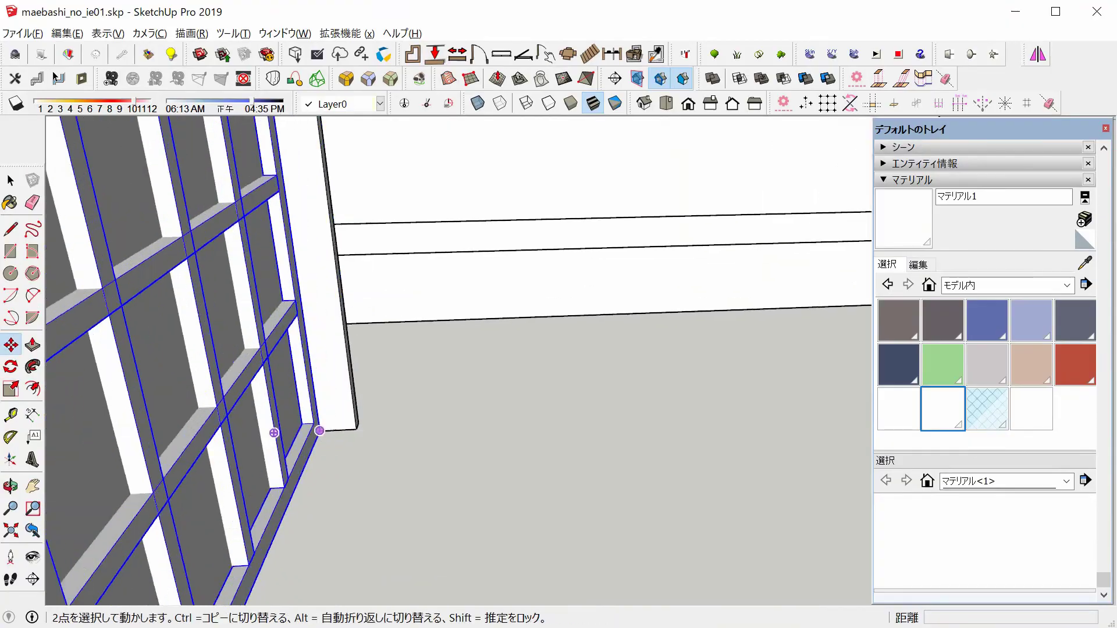
{"action": "key", "text": "space"}
{"action": "scroll", "coordinate": [319, 431], "scroll_direction": "down", "scroll_amount": 10}
{"action": "scroll", "coordinate": [716, 384], "scroll_direction": "up", "scroll_amount": 2}
{"action": "scroll", "coordinate": [388, 221], "scroll_direction": "up", "scroll_amount": 5}
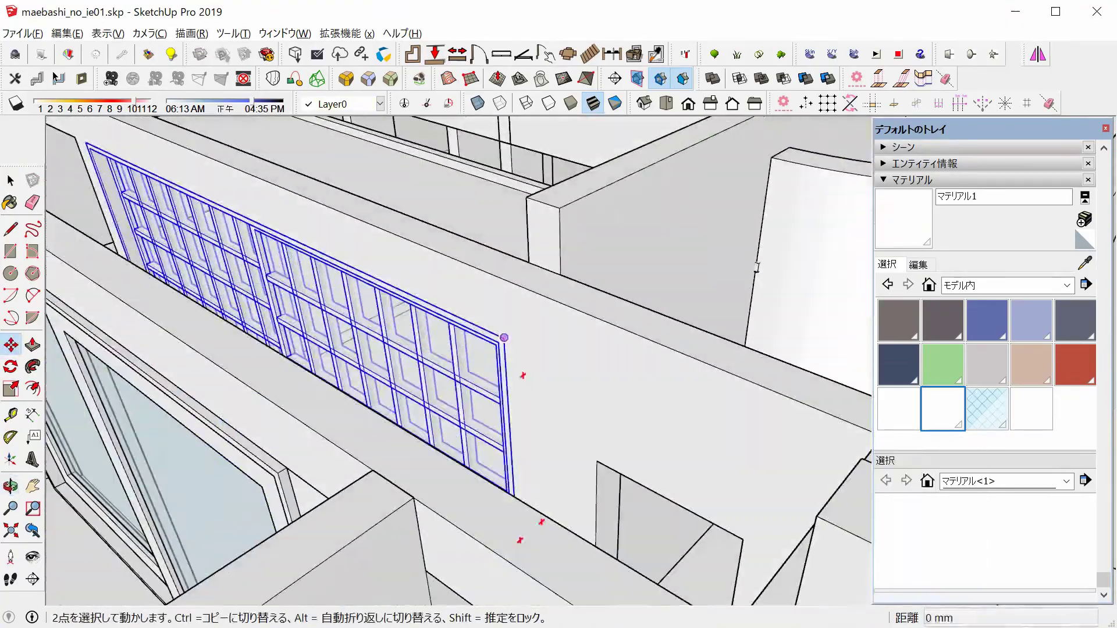
{"action": "scroll", "coordinate": [503, 337], "scroll_direction": "down", "scroll_amount": 8}
{"action": "middle_click_drag", "start_coordinate": [407, 349], "coordinate": [553, 378]}
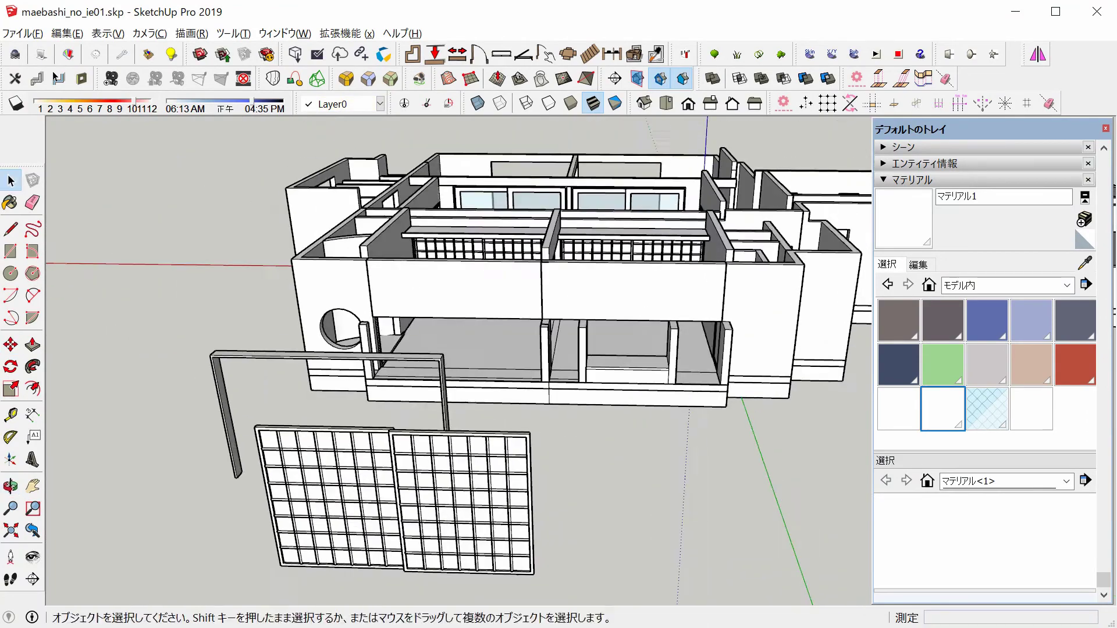
{"action": "middle_click_drag", "start_coordinate": [459, 361], "coordinate": [524, 373]}
{"action": "scroll", "coordinate": [468, 406], "scroll_direction": "down", "scroll_amount": 4}
Rotate the lattice panels upright and move them into the front rooms
{"action": "key", "text": "q"}
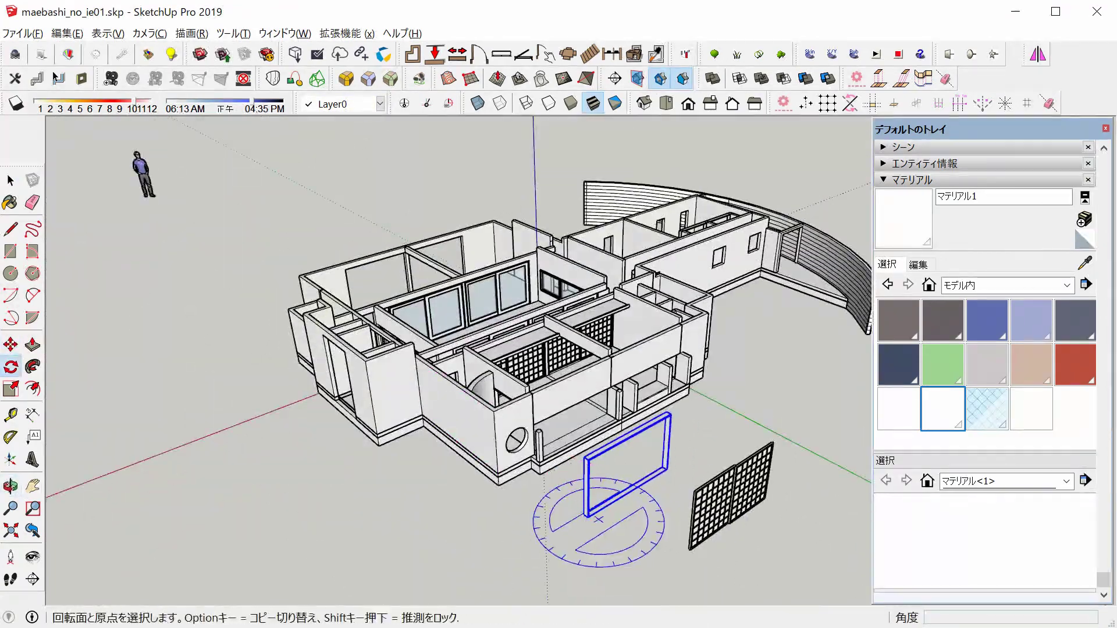
{"action": "scroll", "coordinate": [558, 582], "scroll_direction": "up", "scroll_amount": 5}
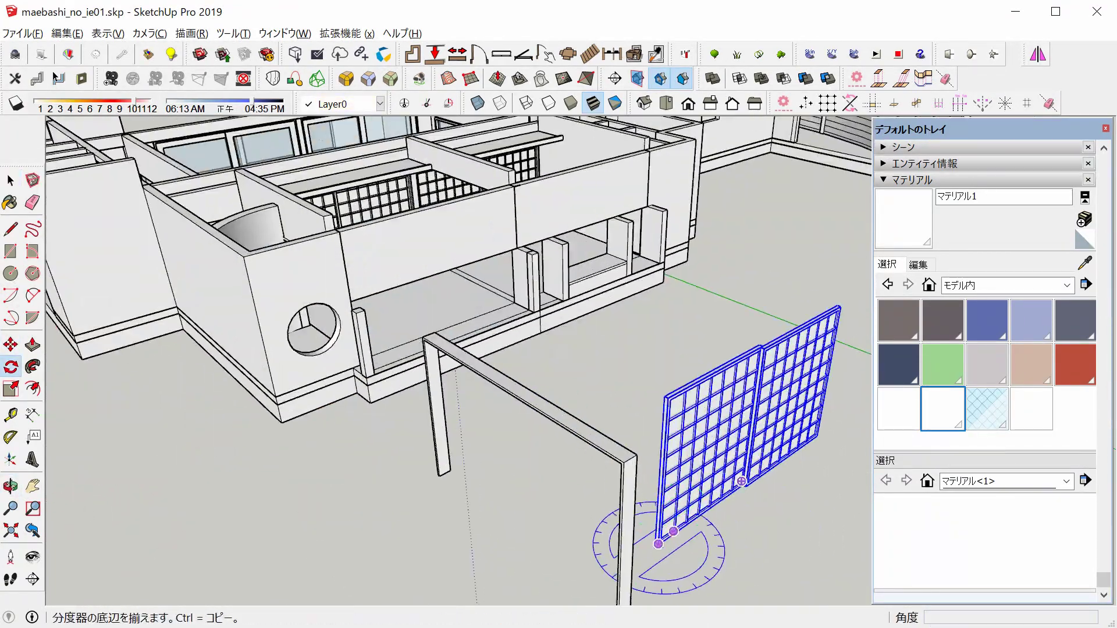
{"action": "middle_click_drag", "start_coordinate": [582, 524], "coordinate": [669, 494]}
{"action": "scroll", "coordinate": [640, 465], "scroll_direction": "up", "scroll_amount": 4}
{"action": "key", "text": "m"}
{"action": "scroll", "coordinate": [640, 465], "scroll_direction": "up", "scroll_amount": 4}
{"action": "scroll", "coordinate": [582, 279], "scroll_direction": "down", "scroll_amount": 3}
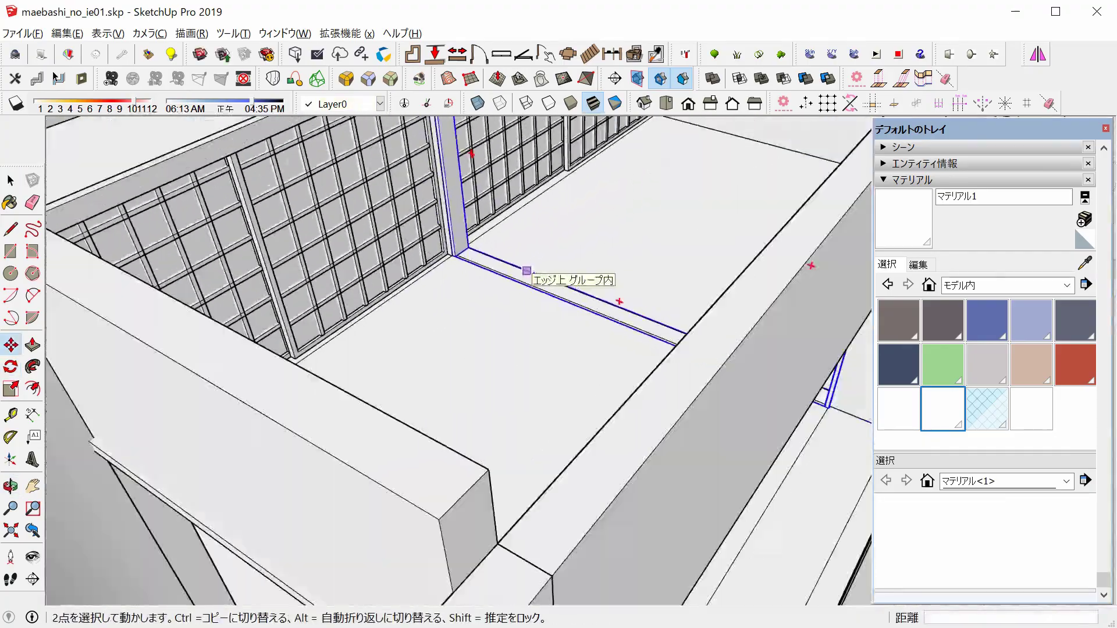
{"action": "middle_click_drag", "start_coordinate": [582, 280], "coordinate": [610, 290]}
{"action": "scroll", "coordinate": [611, 290], "scroll_direction": "down", "scroll_amount": 2}
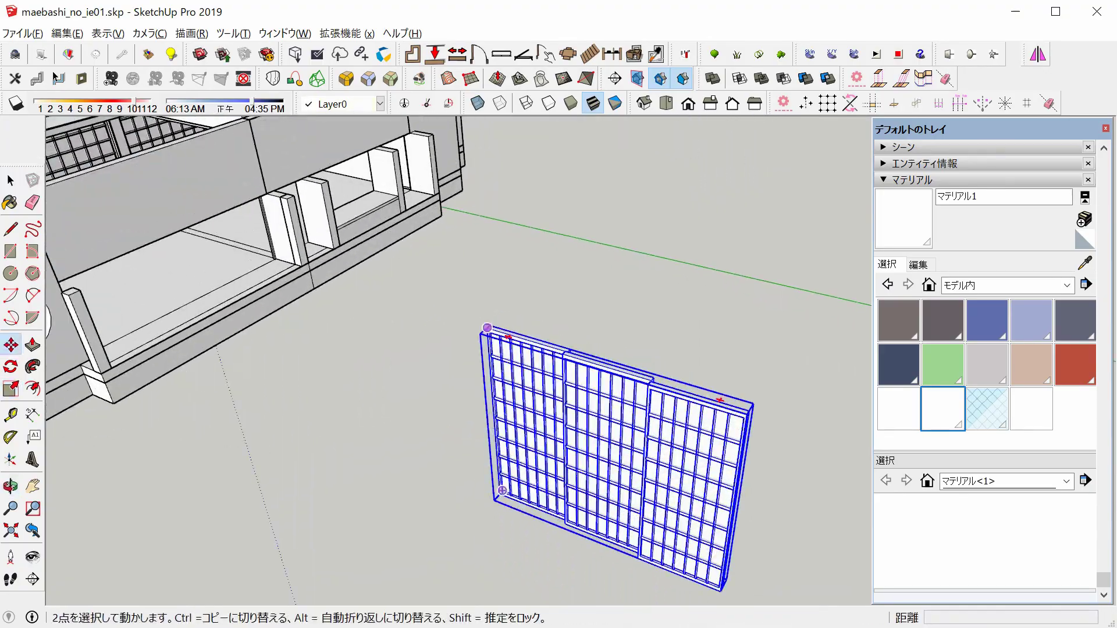
{"action": "scroll", "coordinate": [439, 322], "scroll_direction": "up", "scroll_amount": 5}
{"action": "scroll", "coordinate": [453, 291], "scroll_direction": "up", "scroll_amount": 3}
{"action": "scroll", "coordinate": [461, 304], "scroll_direction": "up", "scroll_amount": 2}
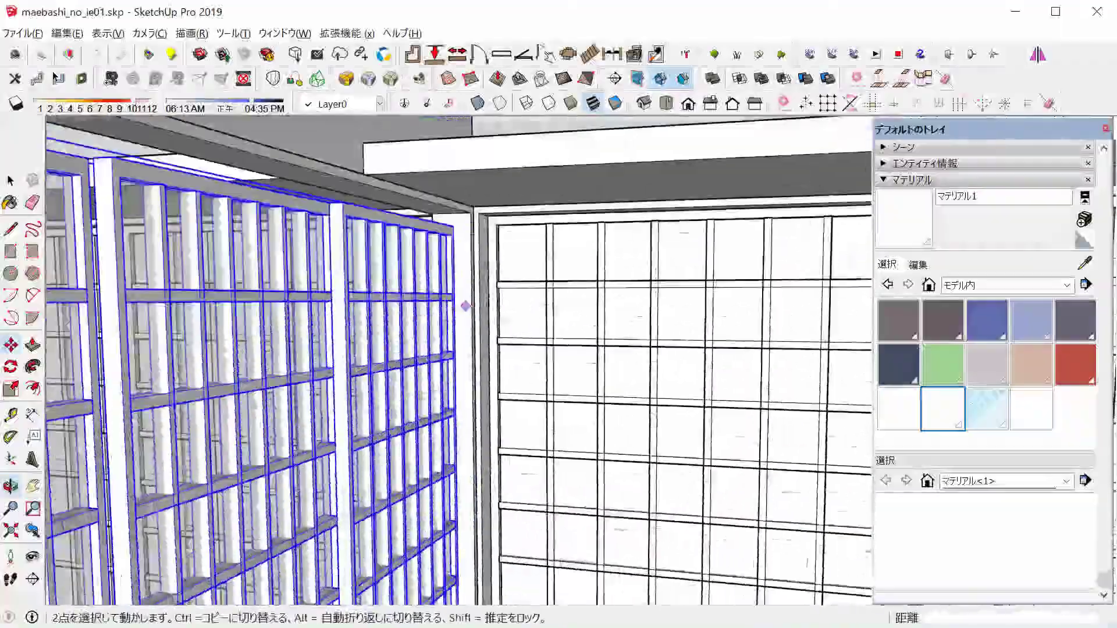
{"action": "scroll", "coordinate": [466, 215], "scroll_direction": "up", "scroll_amount": 2}
{"action": "scroll", "coordinate": [465, 216], "scroll_direction": "down", "scroll_amount": 5}
{"action": "scroll", "coordinate": [465, 216], "scroll_direction": "up", "scroll_amount": 3}
Orbit from a high overview of the house down to the front wall
{"action": "mouse_move", "coordinate": [465, 215]}
{"action": "middle_mouse_down"}
{"action": "mouse_move", "coordinate": [466, 290]}
{"action": "mouse_move", "coordinate": [442, 209]}
{"action": "middle_mouse_up"}
{"action": "key", "text": "space"}
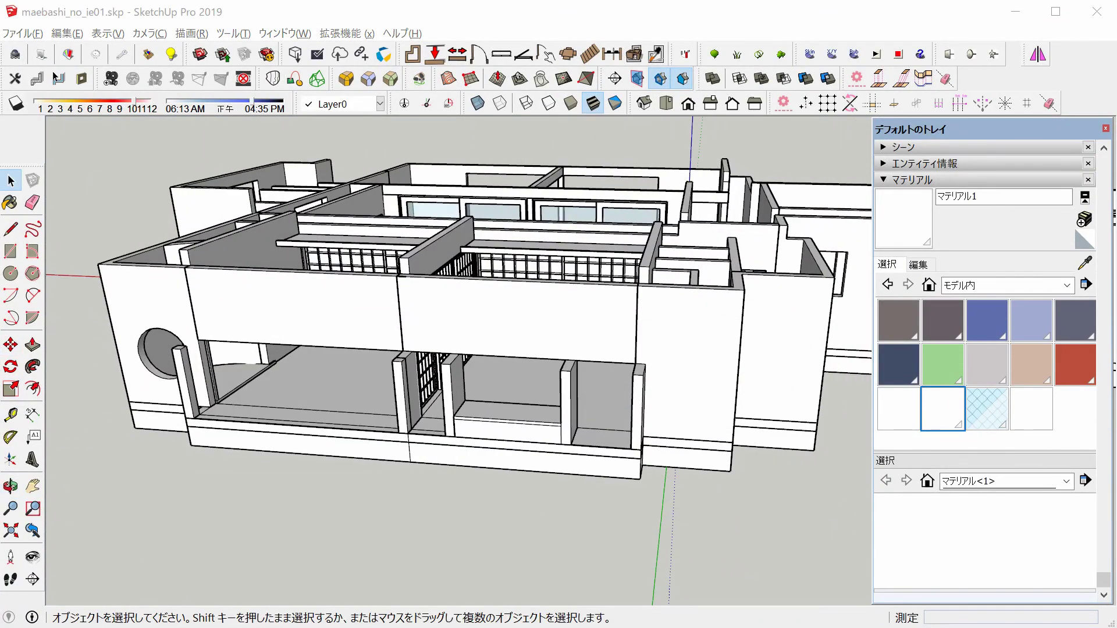
{"action": "scroll", "coordinate": [523, 407], "scroll_direction": "up", "scroll_amount": 3}
{"action": "middle_click_drag", "start_coordinate": [524, 408], "coordinate": [528, 480]}
{"action": "key", "text": "r"}
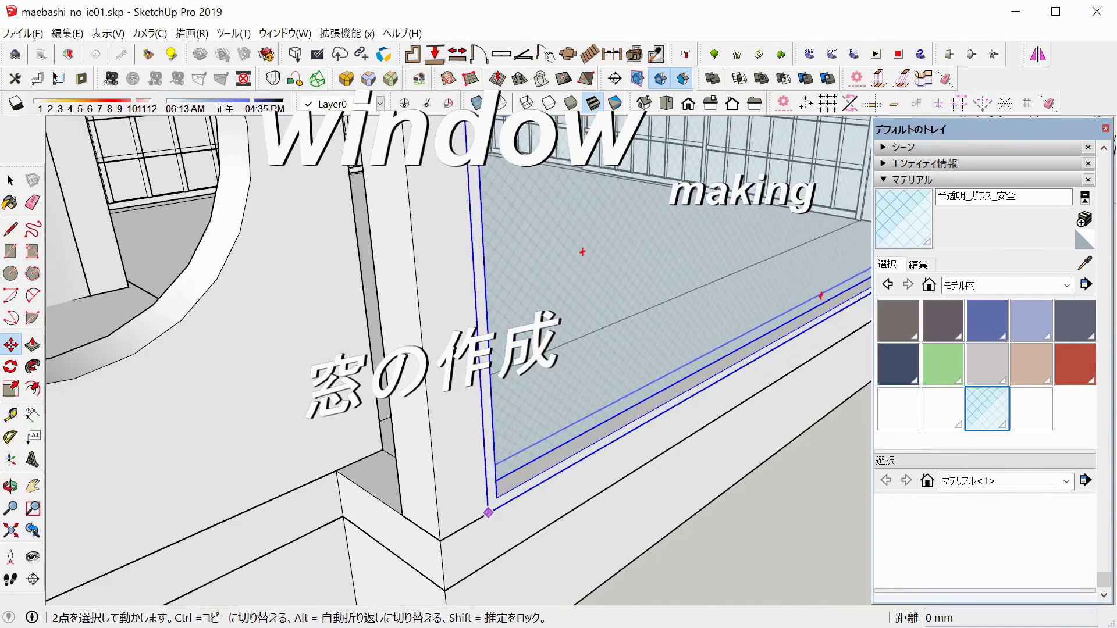
Fit the glass pane into the window frame and open the selected frames' context menu
{"action": "middle_click_drag", "start_coordinate": [555, 345], "coordinate": [516, 393]}
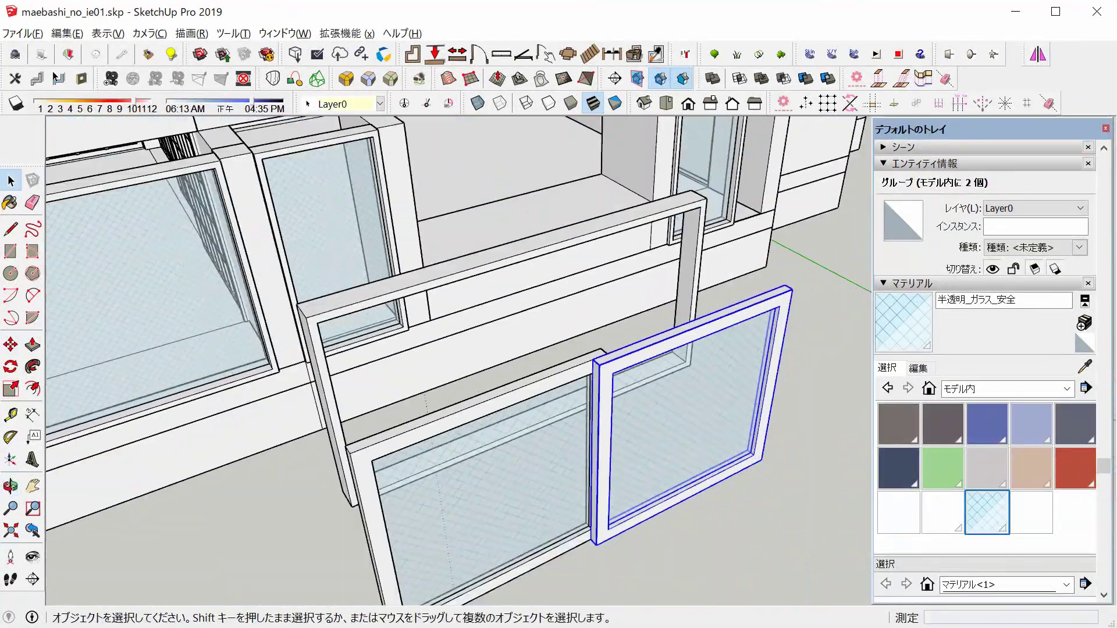
{"action": "right_click", "coordinate": [693, 331]}
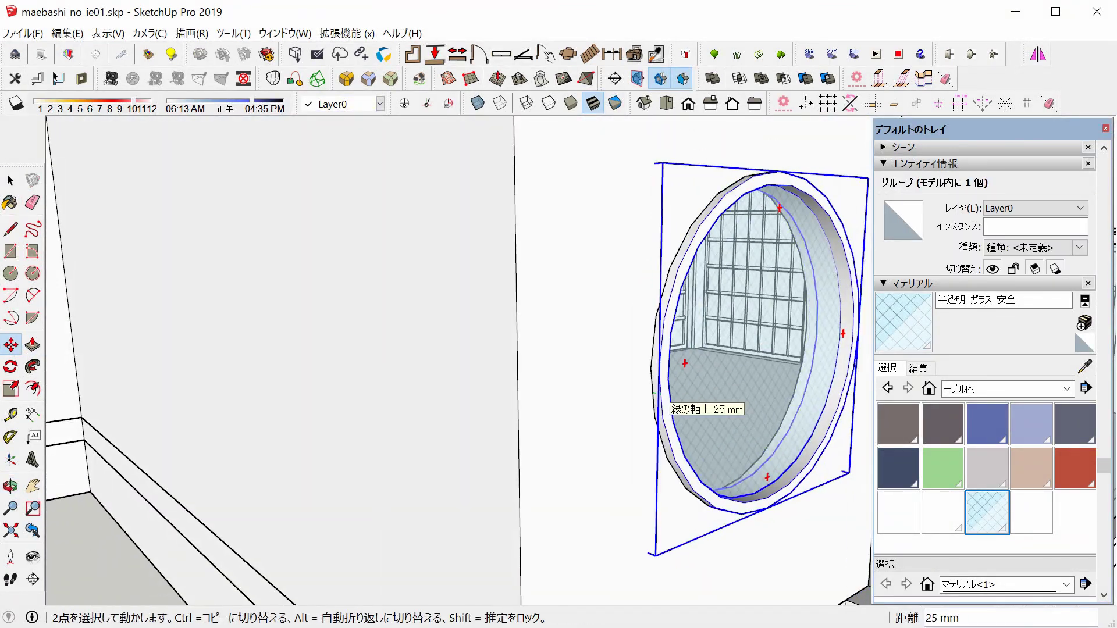
Offset and group the narrow frame, then shape the thin slat with Push/Pull and measuring
{"action": "middle_click_drag", "start_coordinate": [523, 407], "coordinate": [559, 571]}
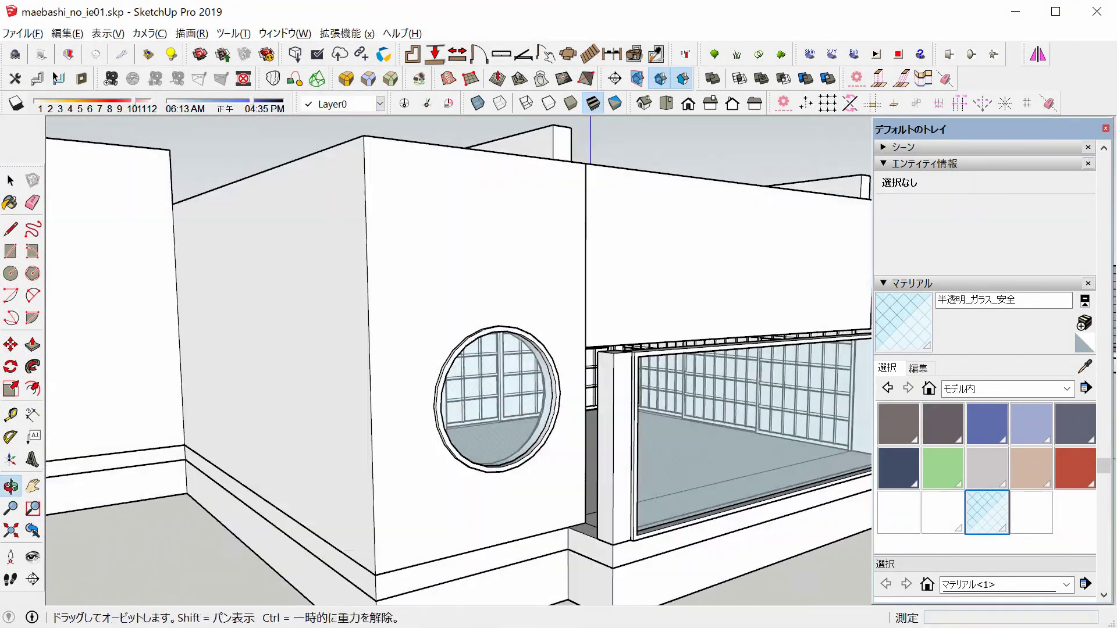
{"action": "key", "text": "f"}
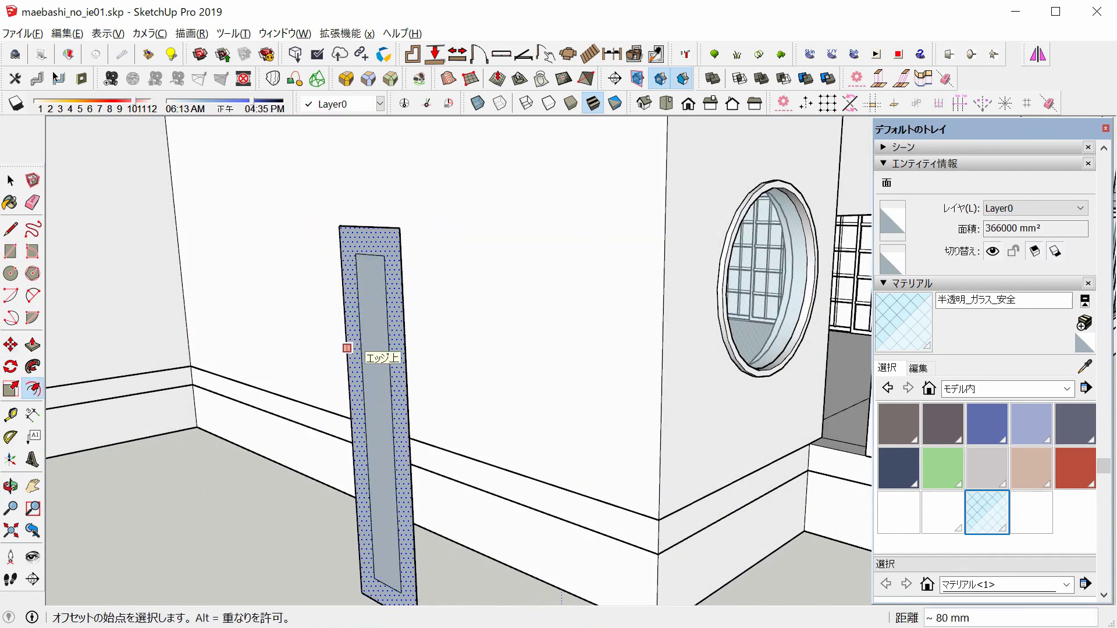
{"action": "key", "text": "space"}
{"action": "triple_click", "coordinate": [371, 281]}
{"action": "right_click", "coordinate": [371, 281]}
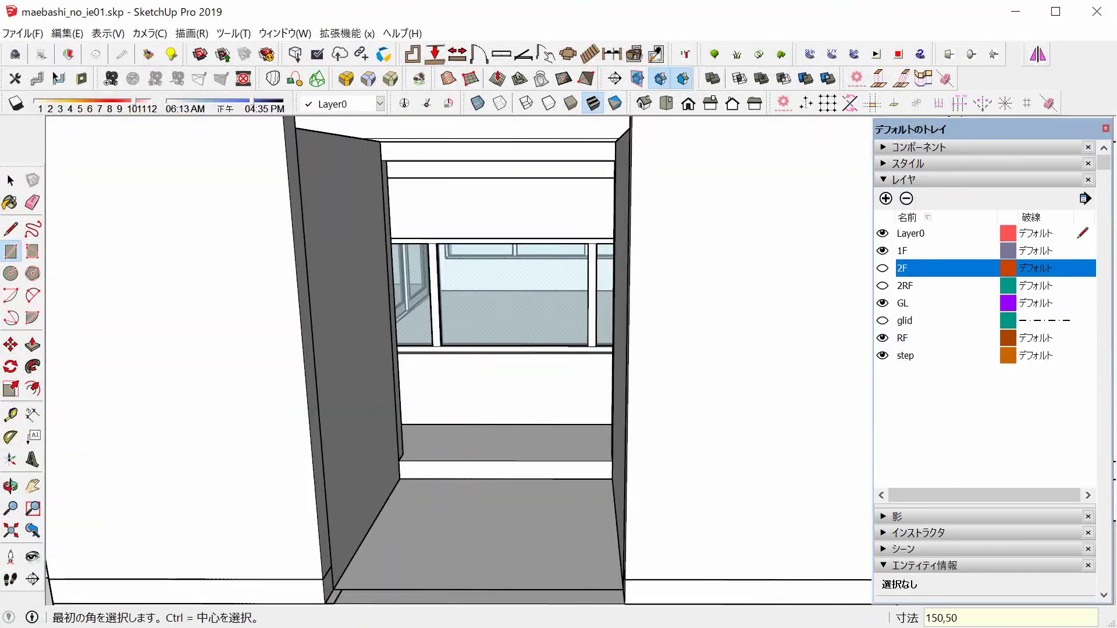
{"action": "key", "text": "p"}
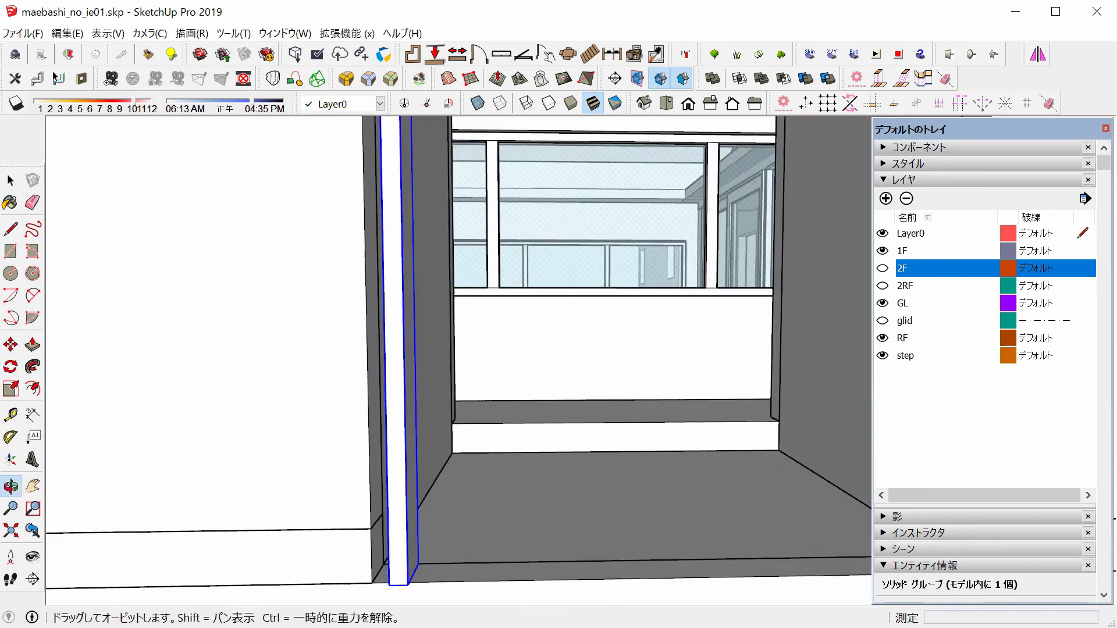
{"action": "key", "text": "t"}
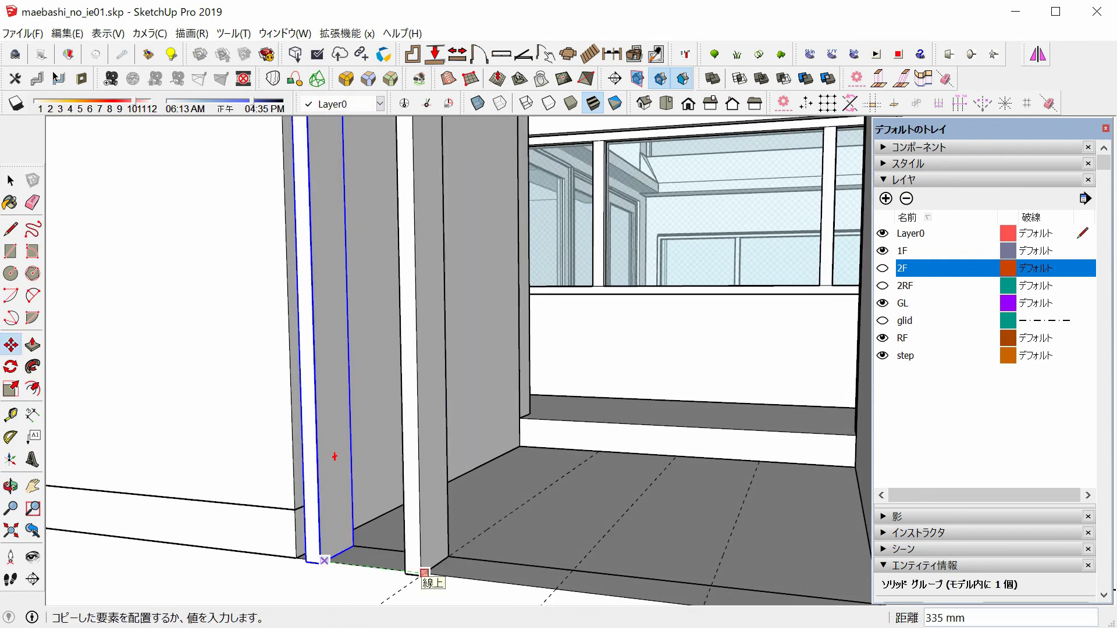
Ctrl-copy the thin slat into two sets, one on each side of the entry
{"action": "key", "text": "o"}
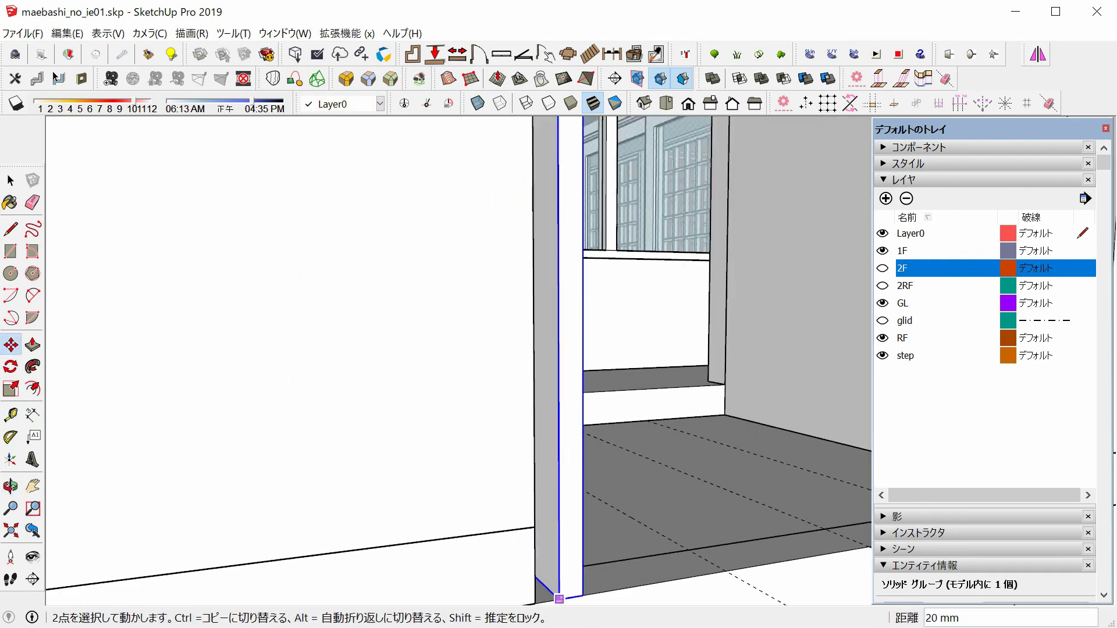
{"action": "middle_click_drag", "start_coordinate": [550, 469], "coordinate": [400, 391]}
{"action": "middle_click_drag", "start_coordinate": [551, 530], "coordinate": [596, 535]}
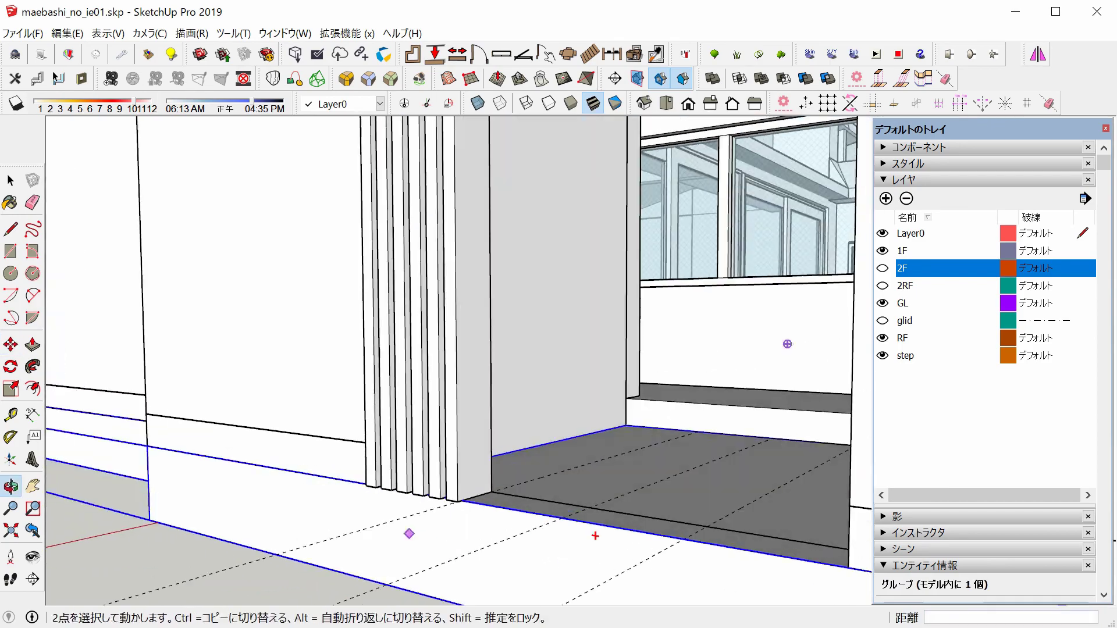
{"action": "key", "text": "m"}
{"action": "left_click", "coordinate": [456, 499]}
{"action": "key", "text": "ctrl"}
{"action": "left_click", "coordinate": [751, 594]}
{"action": "middle_click_drag", "start_coordinate": [751, 593], "coordinate": [407, 349]}
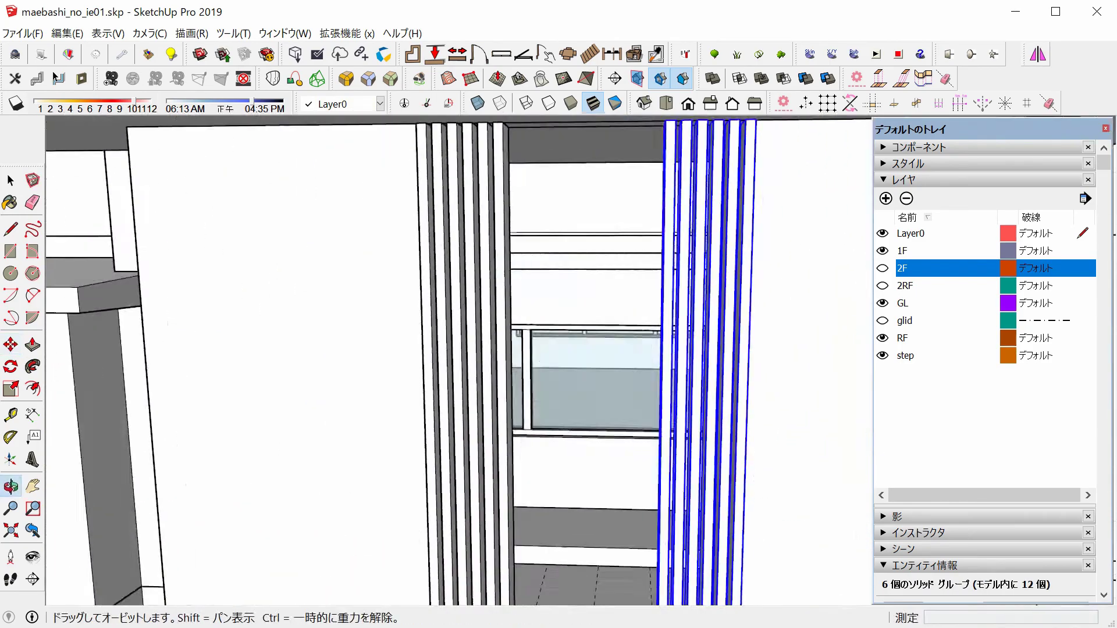
{"action": "mouse_move", "coordinate": [559, 361]}
{"action": "middle_mouse_down"}
{"action": "mouse_move", "coordinate": [814, 244]}
{"action": "mouse_move", "coordinate": [558, 361]}
{"action": "middle_mouse_up"}
Bring the view in close on the entry opening between the two slat sets
{"action": "key", "text": "t"}
{"action": "scroll", "coordinate": [498, 200], "scroll_direction": "up", "scroll_amount": 3}
{"action": "key", "text": "p"}
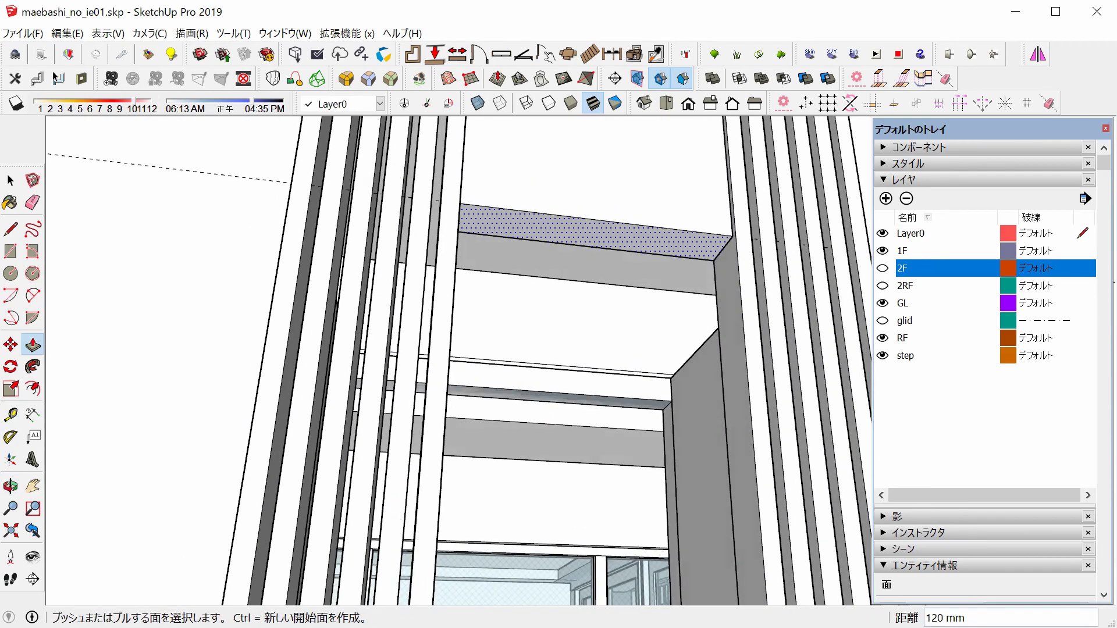
{"action": "middle_click_drag", "start_coordinate": [499, 199], "coordinate": [407, 349]}
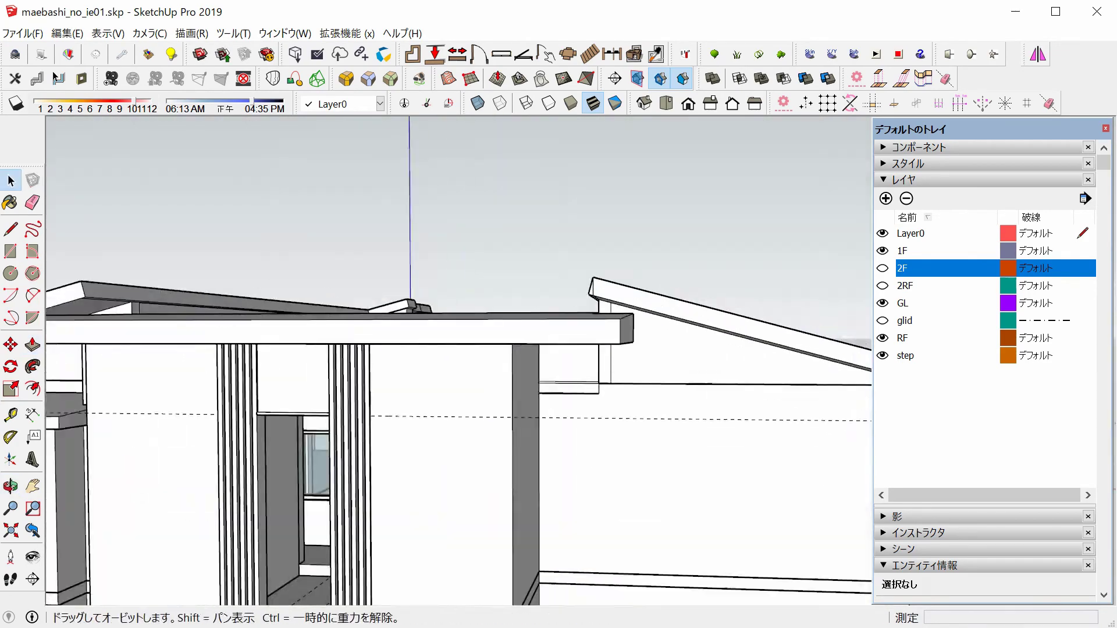
{"action": "key", "text": "space"}
{"action": "key", "text": "Escape"}
{"action": "middle_click_drag", "start_coordinate": [559, 349], "coordinate": [727, 154]}
Draw a rectangle filling the entry opening and group the new face
{"action": "key", "text": "r"}
{"action": "scroll", "coordinate": [582, 326], "scroll_direction": "up", "scroll_amount": 5}
{"action": "scroll", "coordinate": [727, 154], "scroll_direction": "up", "scroll_amount": 3}
{"action": "left_click", "coordinate": [727, 154]}
{"action": "scroll", "coordinate": [726, 154], "scroll_direction": "down", "scroll_amount": 5}
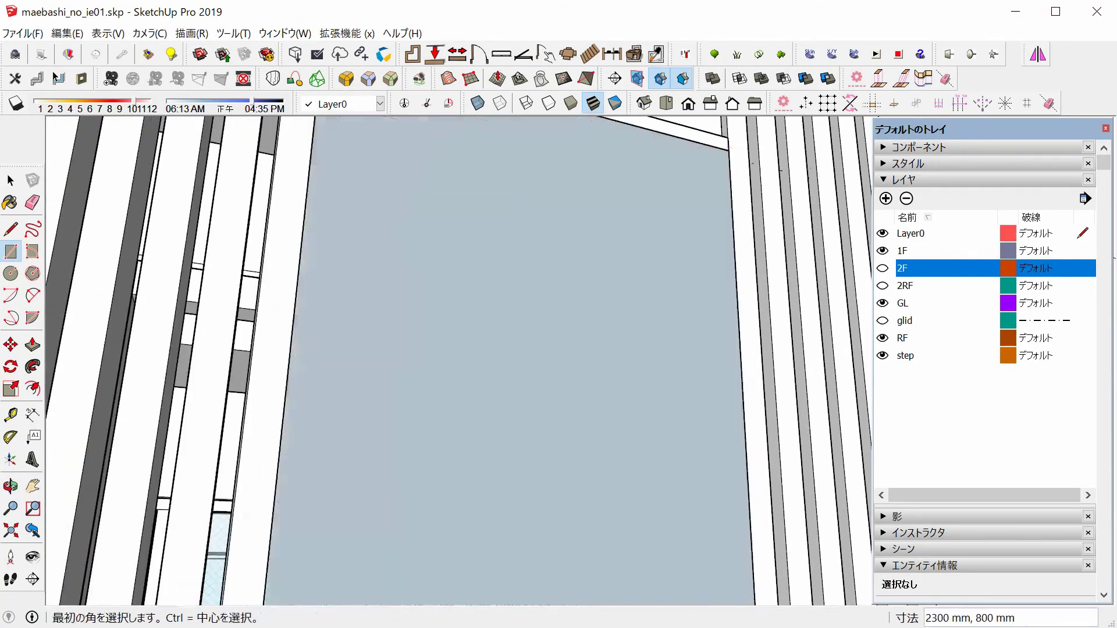
{"action": "key", "text": "space"}
{"action": "key", "text": "Return"}
{"action": "scroll", "coordinate": [501, 444], "scroll_direction": "down", "scroll_amount": 3}
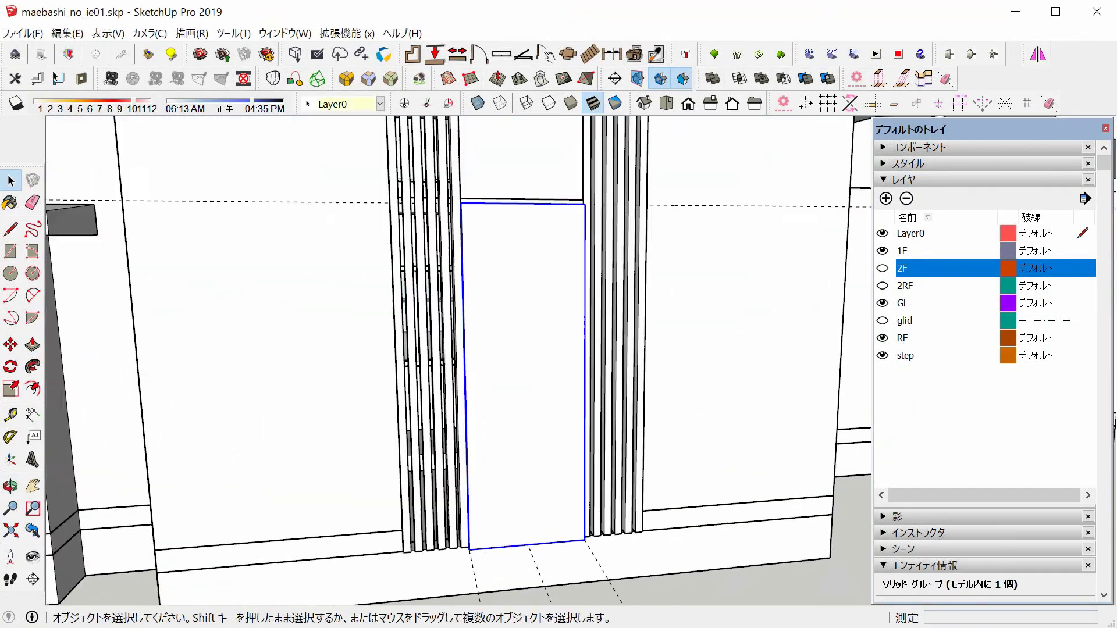
Draw another rectangle between the slats
{"action": "key", "text": "m"}
{"action": "scroll", "coordinate": [646, 529], "scroll_direction": "down", "scroll_amount": 5}
{"action": "scroll", "coordinate": [646, 529], "scroll_direction": "up", "scroll_amount": 5}
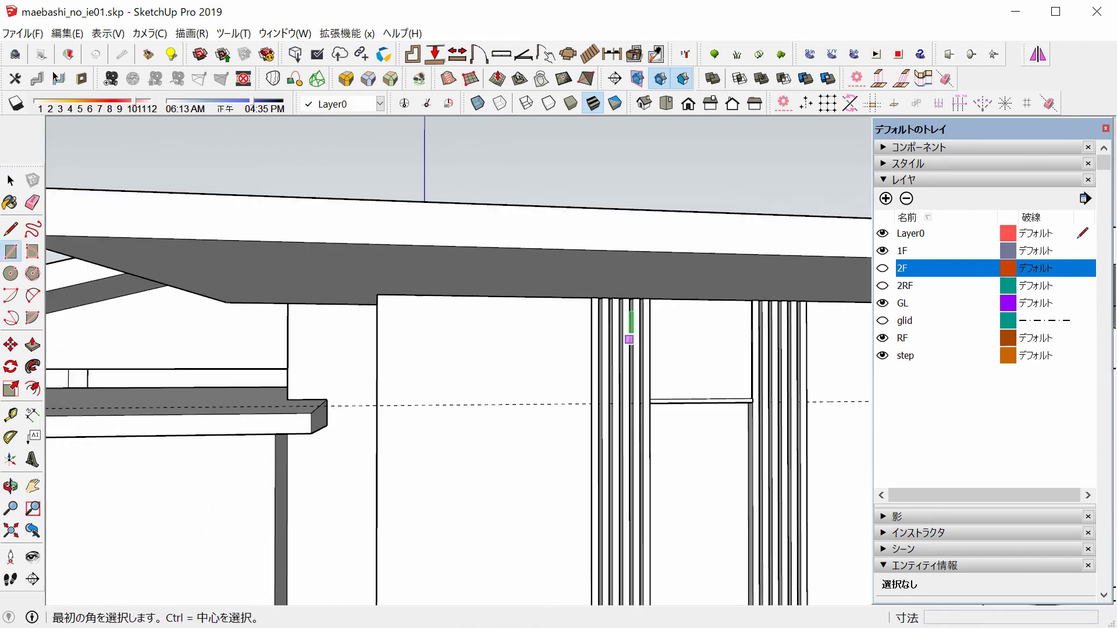
{"action": "key", "text": "r"}
{"action": "middle_click_drag", "start_coordinate": [626, 337], "coordinate": [486, 164]}
{"action": "left_click", "coordinate": [487, 164]}
{"action": "scroll", "coordinate": [487, 164], "scroll_direction": "down", "scroll_amount": 3}
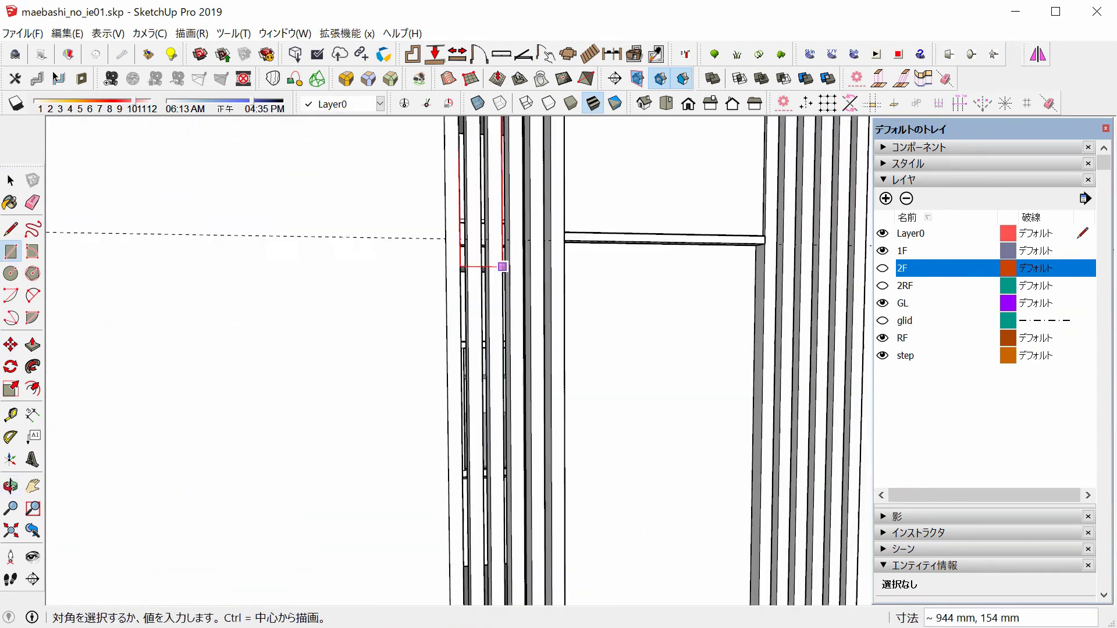
{"action": "key", "text": "space"}
Paint the entry face with safety glass and copy the glass pane
{"action": "key", "text": "b"}
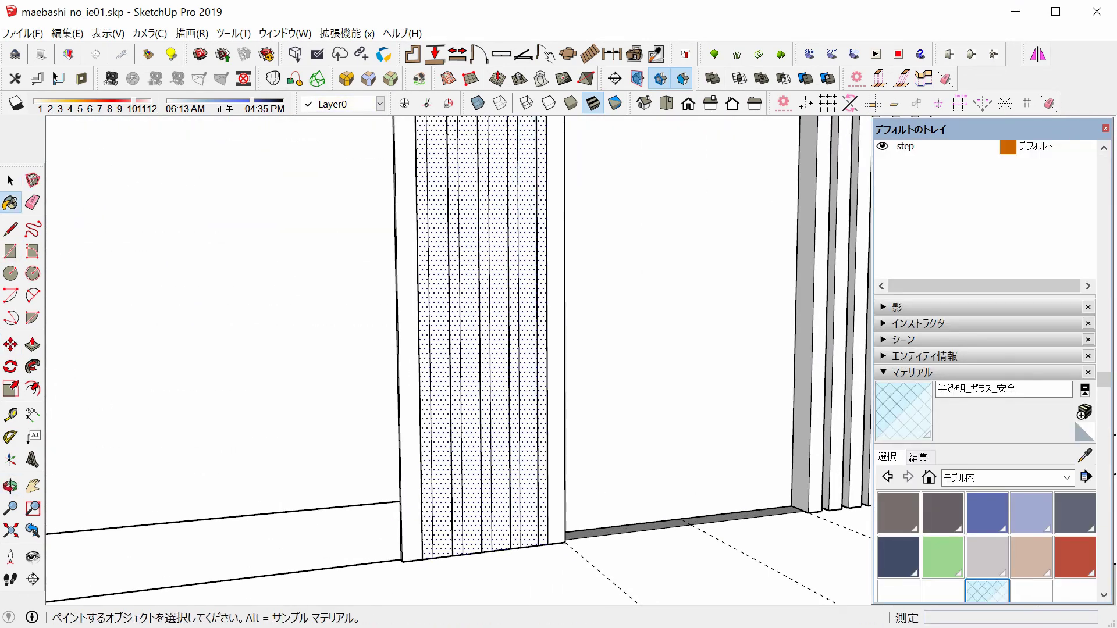
{"action": "left_click", "coordinate": [482, 349]}
{"action": "key", "text": "space"}
{"action": "scroll", "coordinate": [499, 541], "scroll_direction": "up", "scroll_amount": 3}
{"action": "key", "text": "m"}
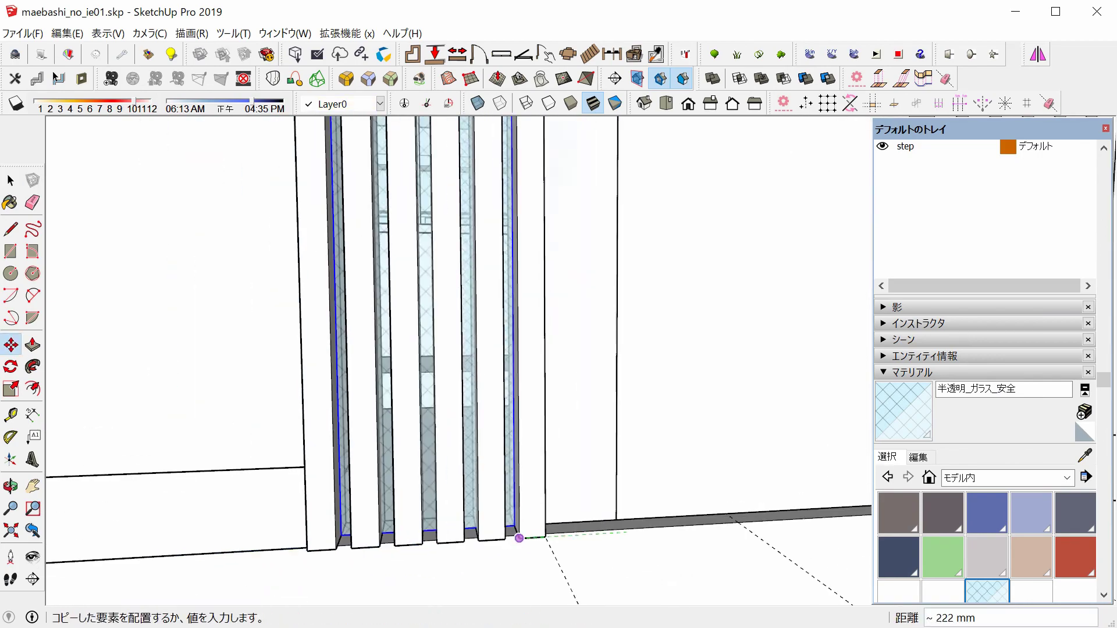
{"action": "scroll", "coordinate": [499, 542], "scroll_direction": "down", "scroll_amount": 10}
{"action": "key", "text": "space"}
{"action": "middle_click_drag", "start_coordinate": [845, 359], "coordinate": [689, 420]}
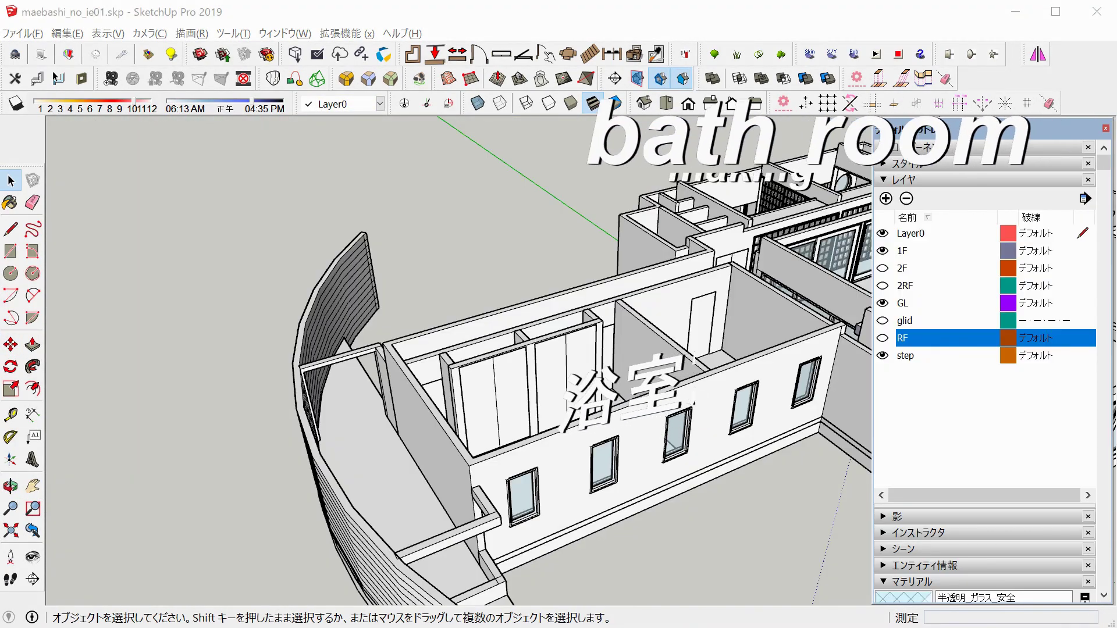
Draw a rectangle across the bathroom window opening and push it in 120 mm
{"action": "scroll", "coordinate": [501, 378], "scroll_direction": "up", "scroll_amount": 5}
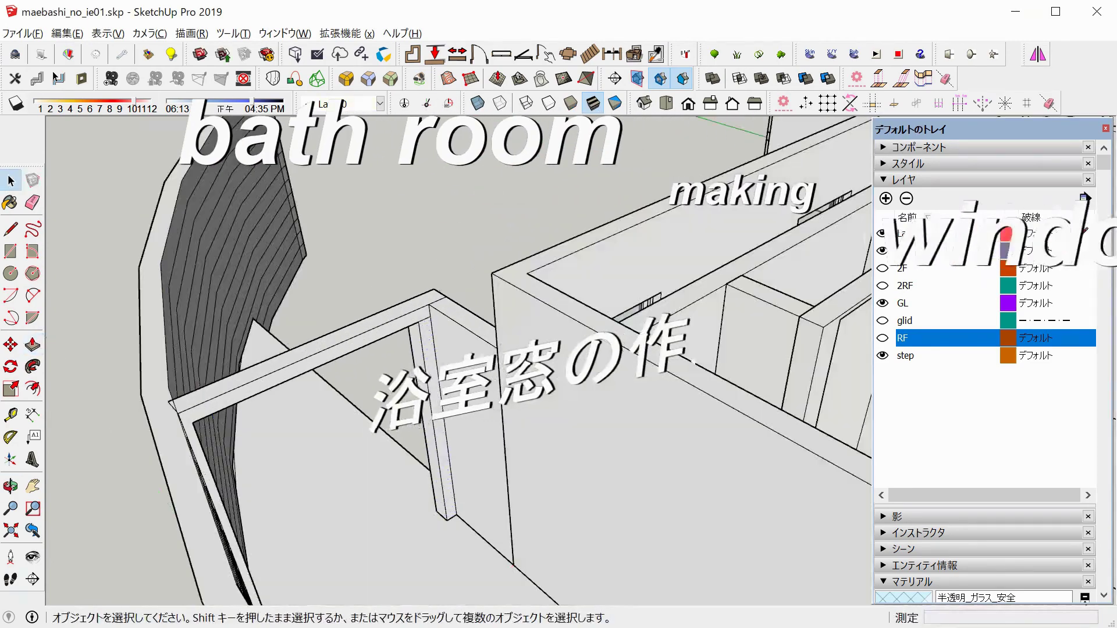
{"action": "key", "text": "r"}
{"action": "left_click", "coordinate": [180, 308]}
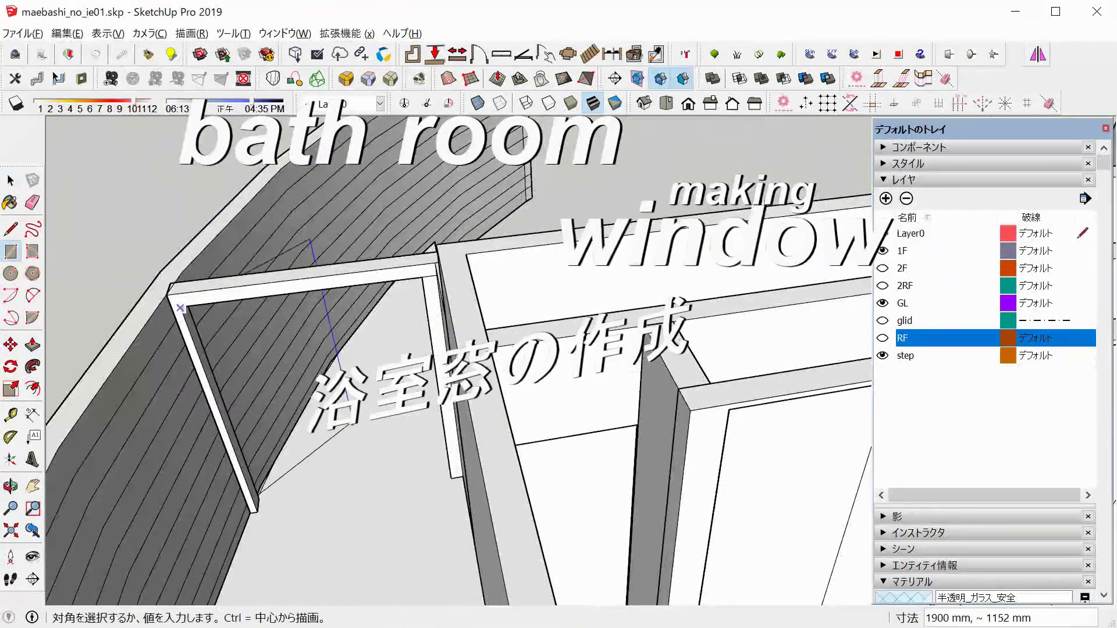
{"action": "middle_click_drag", "start_coordinate": [181, 308], "coordinate": [407, 407]}
{"action": "left_click", "coordinate": [304, 369]}
{"action": "key", "text": "space"}
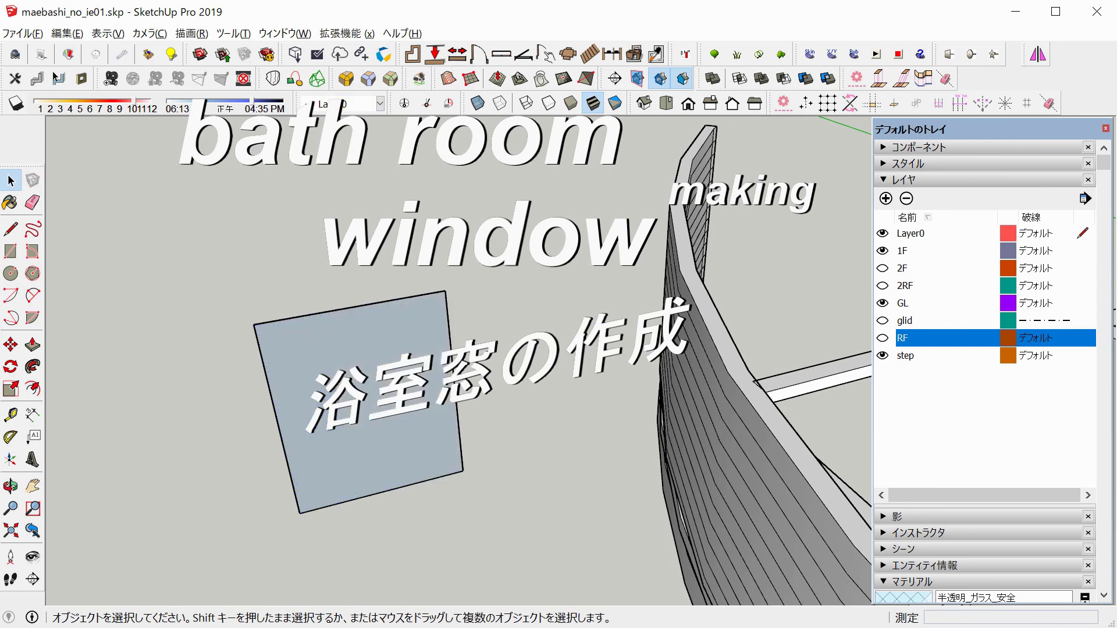
{"action": "type", "text": "p120"}
{"action": "key", "text": "Return"}
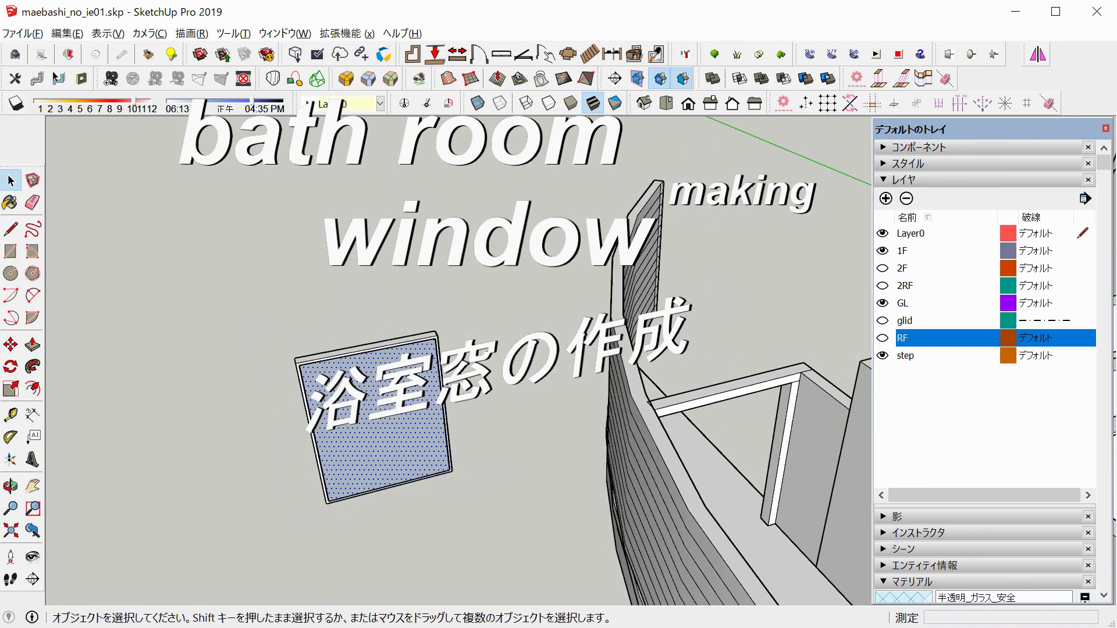
{"action": "key", "text": "m"}
{"action": "key", "text": "space"}
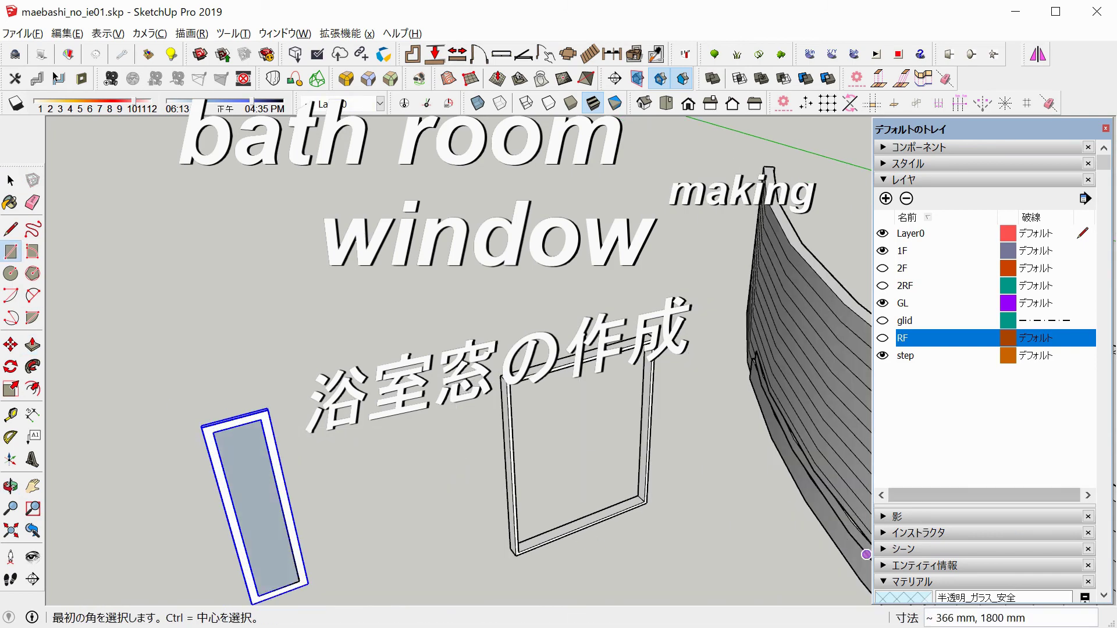
Fill the left frame's opening with a glass face
{"action": "key", "text": "m"}
{"action": "scroll", "coordinate": [233, 582], "scroll_direction": "up", "scroll_amount": 3}
{"action": "scroll", "coordinate": [232, 581], "scroll_direction": "up", "scroll_amount": 3}
{"action": "key", "text": "space"}
{"action": "scroll", "coordinate": [207, 190], "scroll_direction": "down", "scroll_amount": 3}
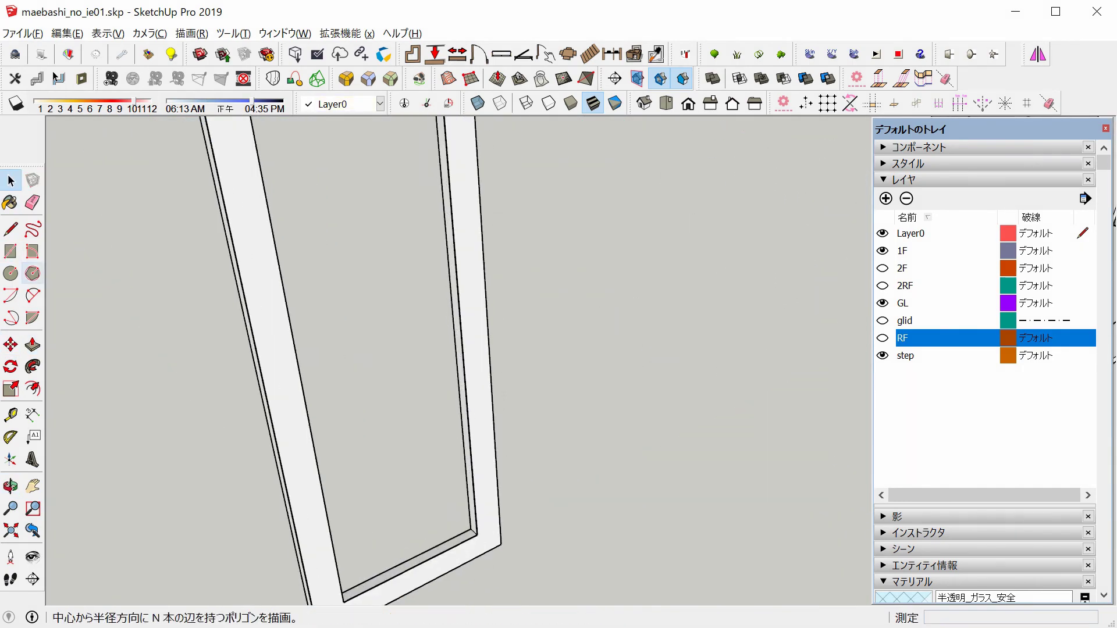
{"action": "key", "text": "r"}
{"action": "scroll", "coordinate": [469, 346], "scroll_direction": "down", "scroll_amount": 3}
{"action": "key", "text": "p"}
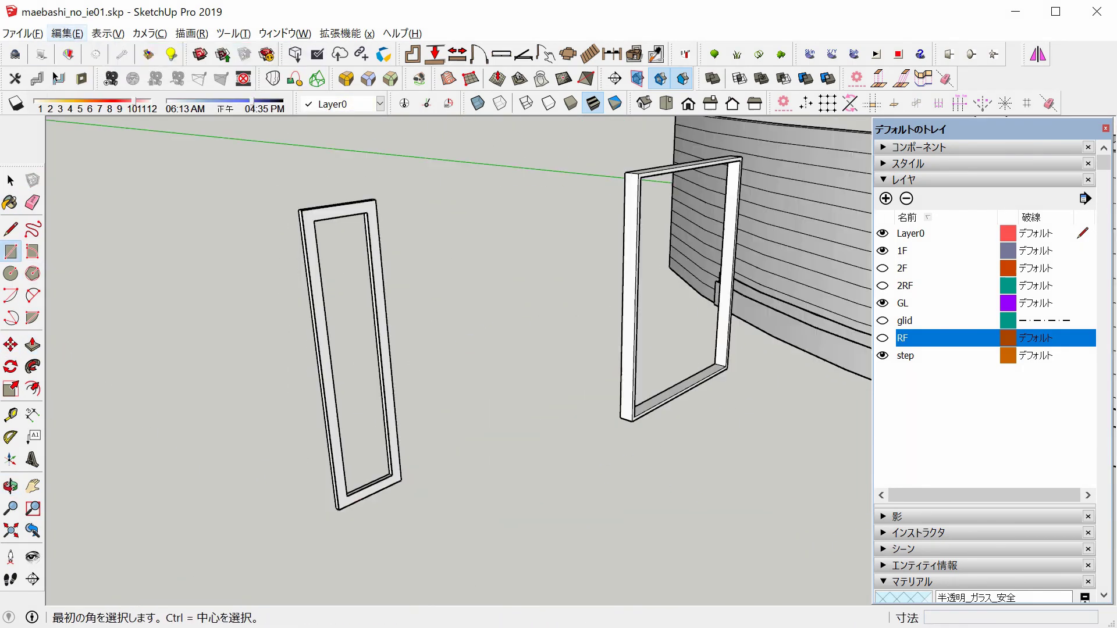
{"action": "left_click", "coordinate": [337, 449]}
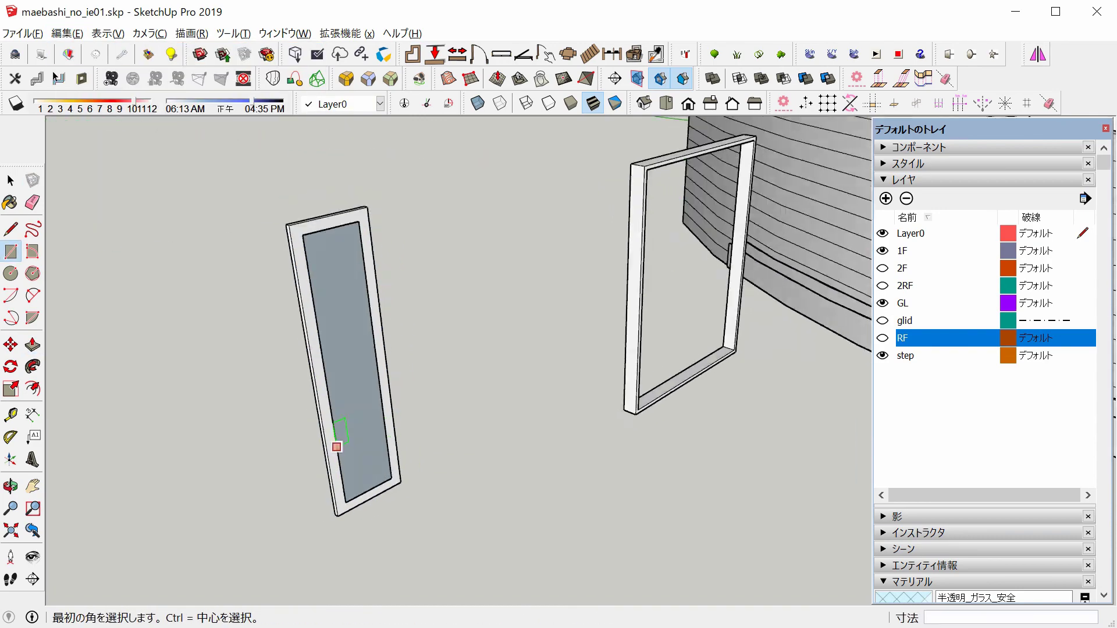
Select the glazed frame and Ctrl-copy it twice to make three frames
{"action": "scroll", "coordinate": [337, 449], "scroll_direction": "up", "scroll_amount": 3}
{"action": "key", "text": "space"}
{"action": "key", "text": "m"}
{"action": "scroll", "coordinate": [372, 512], "scroll_direction": "up", "scroll_amount": 3}
{"action": "left_click", "coordinate": [378, 518]}
{"action": "key", "text": "space"}
{"action": "scroll", "coordinate": [442, 349], "scroll_direction": "down", "scroll_amount": 5}
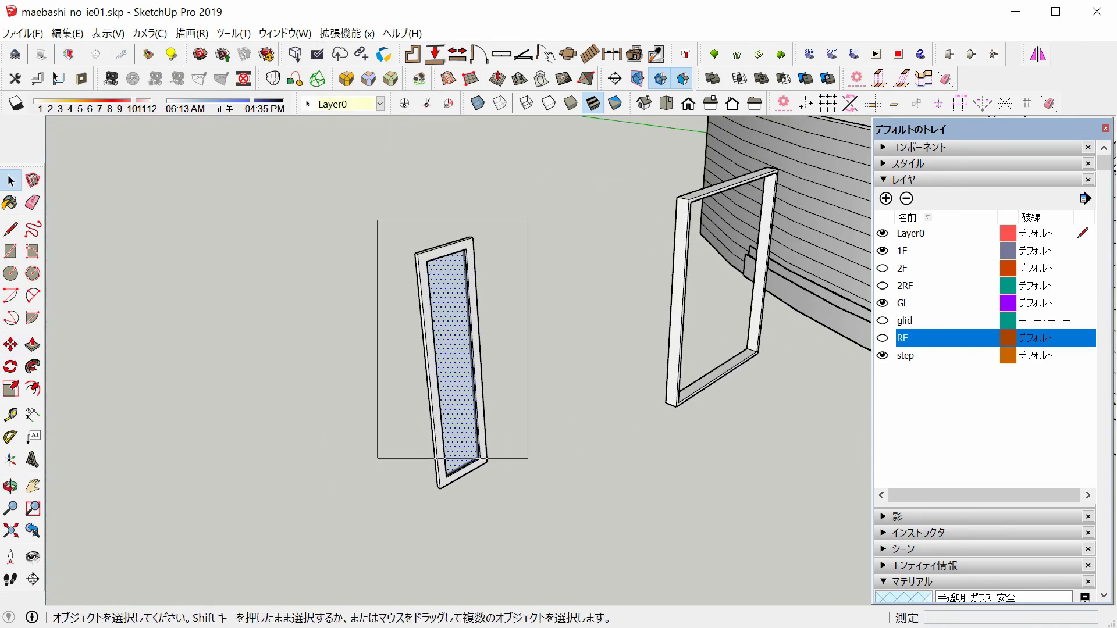
{"action": "scroll", "coordinate": [451, 361], "scroll_direction": "up", "scroll_amount": 3}
{"action": "key", "text": "m"}
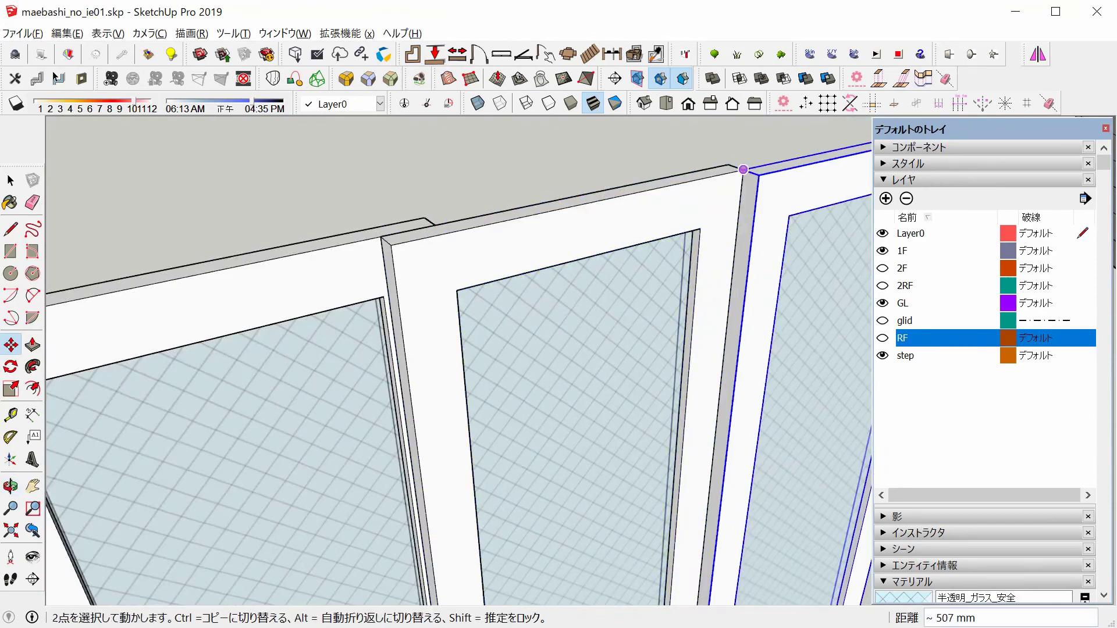
{"action": "key", "text": "space"}
{"action": "scroll", "coordinate": [640, 319], "scroll_direction": "down", "scroll_amount": 5}
{"action": "scroll", "coordinate": [459, 361], "scroll_direction": "up", "scroll_amount": 3}
{"action": "scroll", "coordinate": [460, 360], "scroll_direction": "up", "scroll_amount": 3}
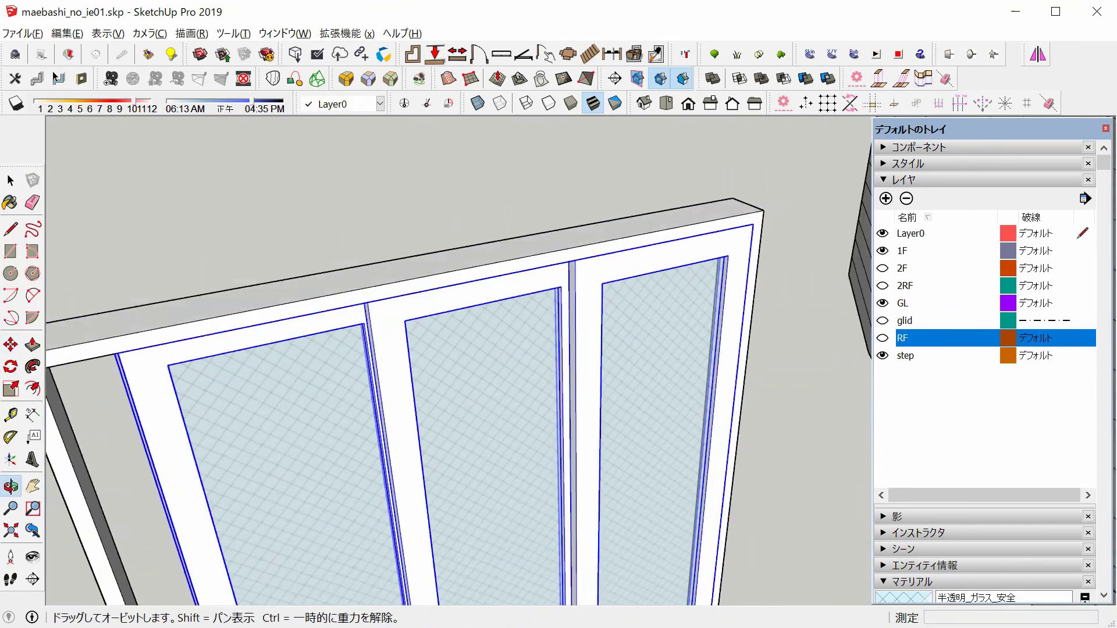
Scale the three-frame set and group it into one window unit
{"action": "key", "text": "s"}
{"action": "key", "text": "space"}
{"action": "key", "text": "m"}
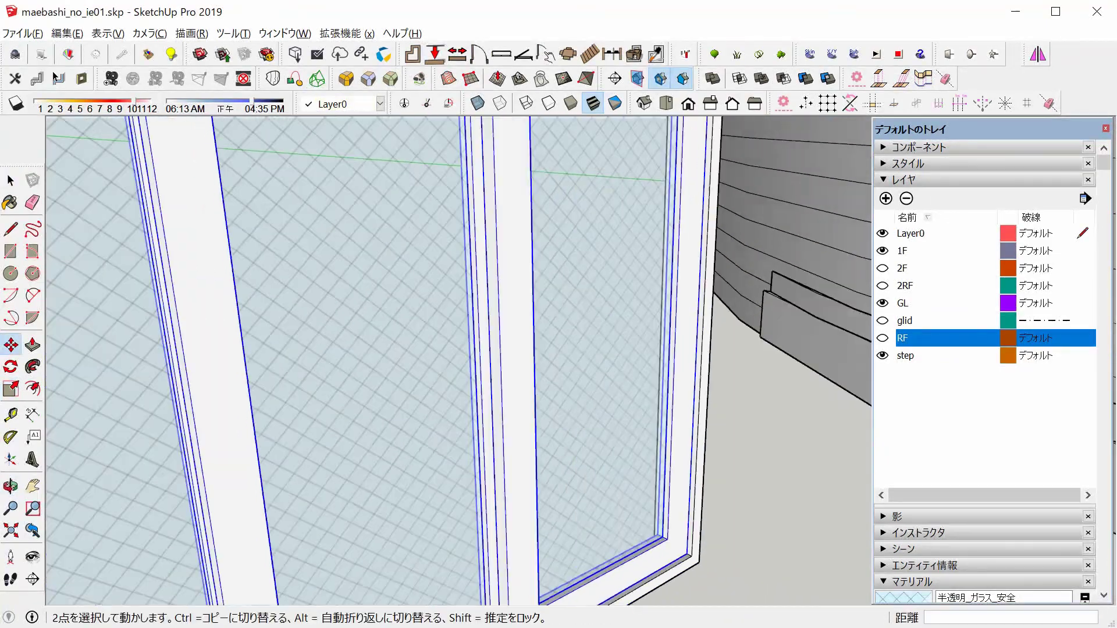
{"action": "key", "text": "space"}
{"action": "scroll", "coordinate": [599, 442], "scroll_direction": "down", "scroll_amount": 5}
{"action": "right_click", "coordinate": [600, 444]}
{"action": "left_click", "coordinate": [640, 601]}
{"action": "scroll", "coordinate": [640, 582], "scroll_direction": "down", "scroll_amount": 5}
Draw a rectangle panel on the walled terrace
{"action": "middle_click_drag", "start_coordinate": [639, 581], "coordinate": [524, 465]}
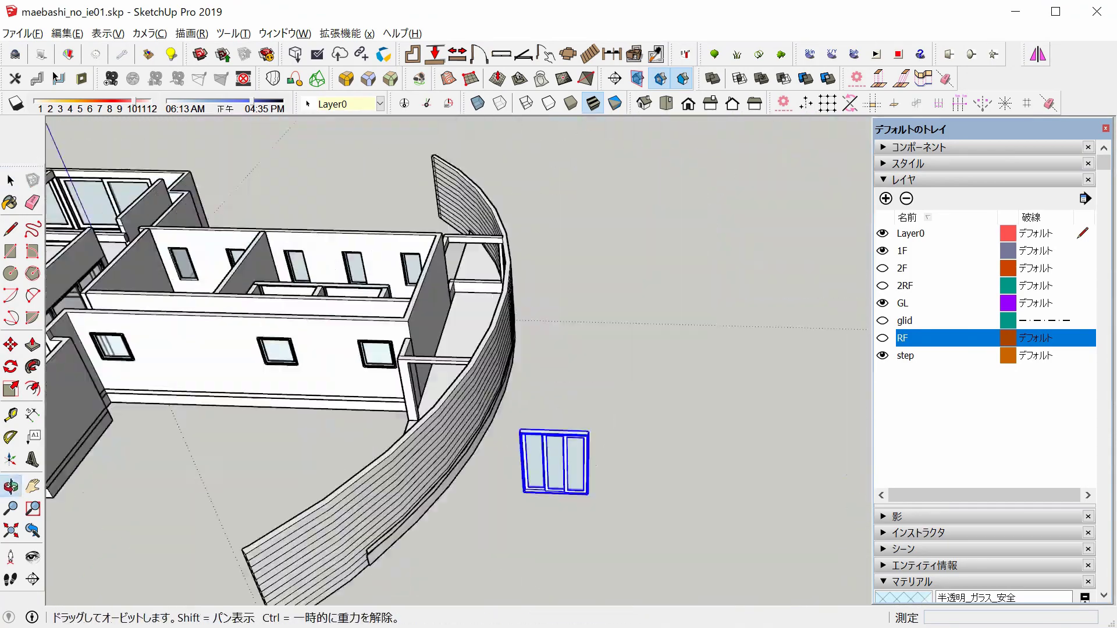
{"action": "scroll", "coordinate": [698, 524], "scroll_direction": "up", "scroll_amount": 5}
{"action": "key", "text": "m"}
{"action": "middle_click_drag", "start_coordinate": [605, 457], "coordinate": [442, 349]}
{"action": "key", "text": "b"}
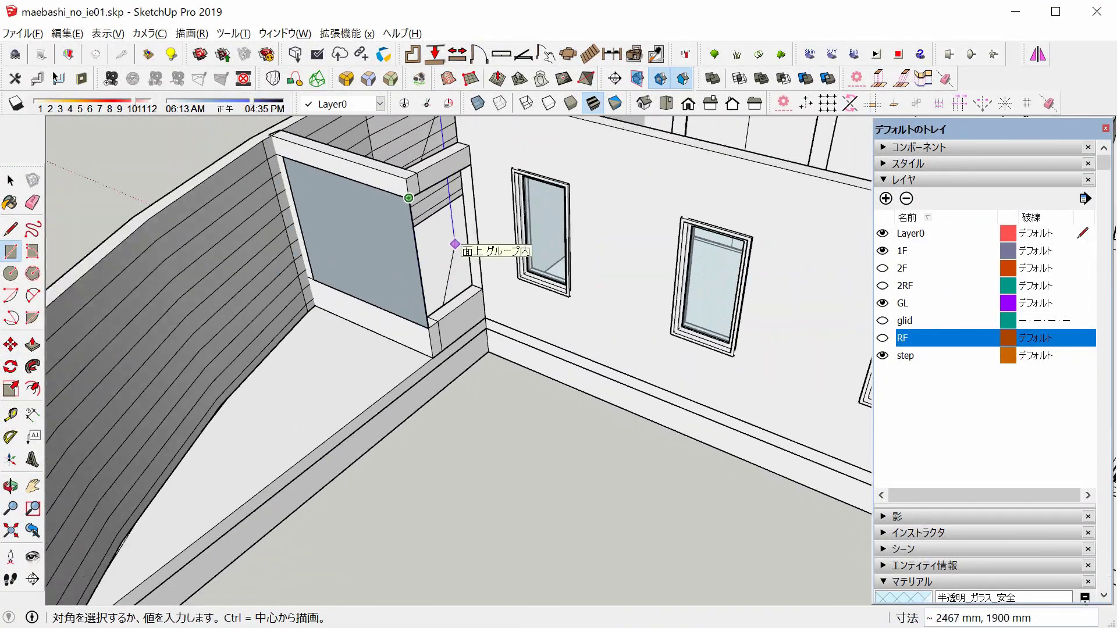
{"action": "left_click", "coordinate": [474, 257]}
{"action": "key", "text": "space"}
{"action": "scroll", "coordinate": [473, 257], "scroll_direction": "down", "scroll_amount": 5}
{"action": "key", "text": "m"}
{"action": "key", "text": "f"}
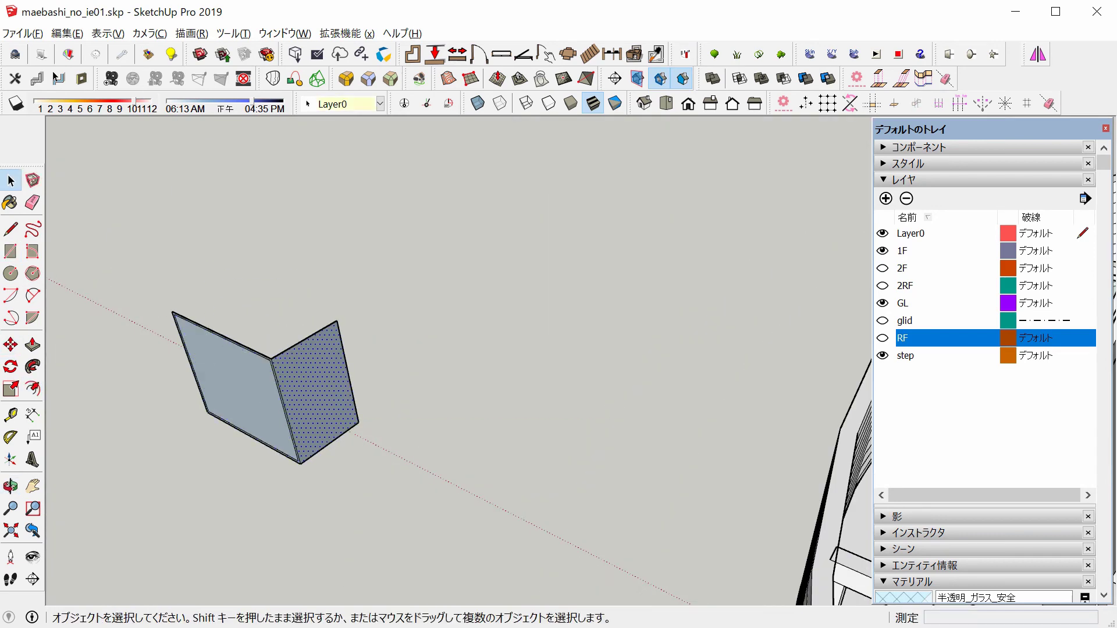
Add lines at the panel's corner and Push/Pull to form the glass box
{"action": "key", "text": "l"}
{"action": "scroll", "coordinate": [269, 392], "scroll_direction": "up", "scroll_amount": 2}
{"action": "scroll", "coordinate": [256, 324], "scroll_direction": "up", "scroll_amount": 3}
{"action": "scroll", "coordinate": [338, 486], "scroll_direction": "up", "scroll_amount": 3}
{"action": "scroll", "coordinate": [350, 497], "scroll_direction": "up", "scroll_amount": 1}
{"action": "left_click", "coordinate": [350, 496]}
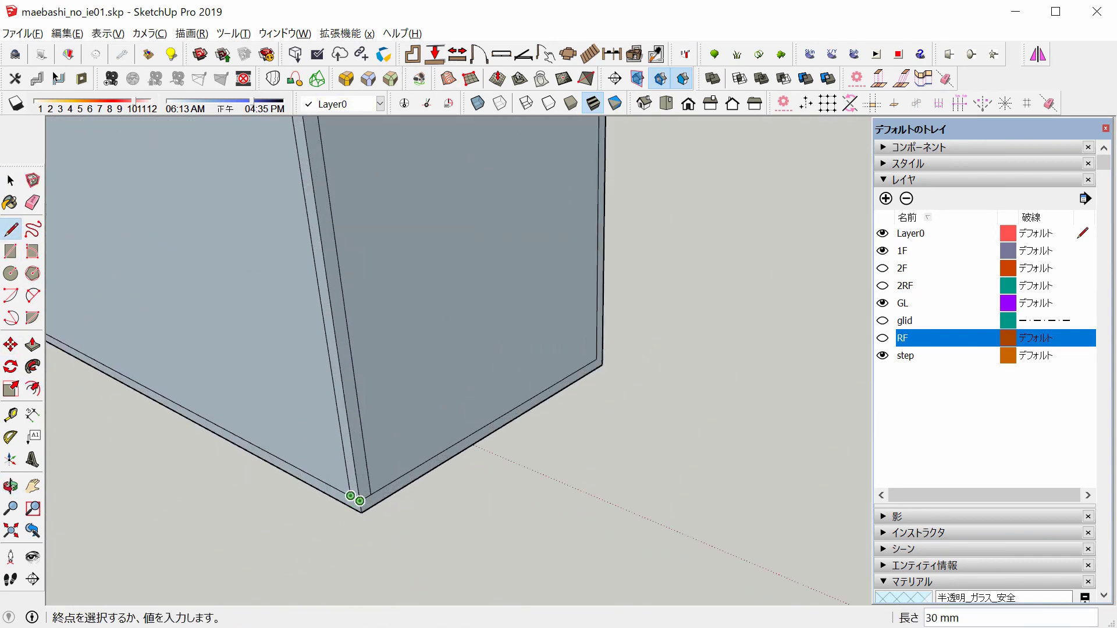
{"action": "scroll", "coordinate": [361, 274], "scroll_direction": "down", "scroll_amount": 3}
{"action": "key", "text": "p"}
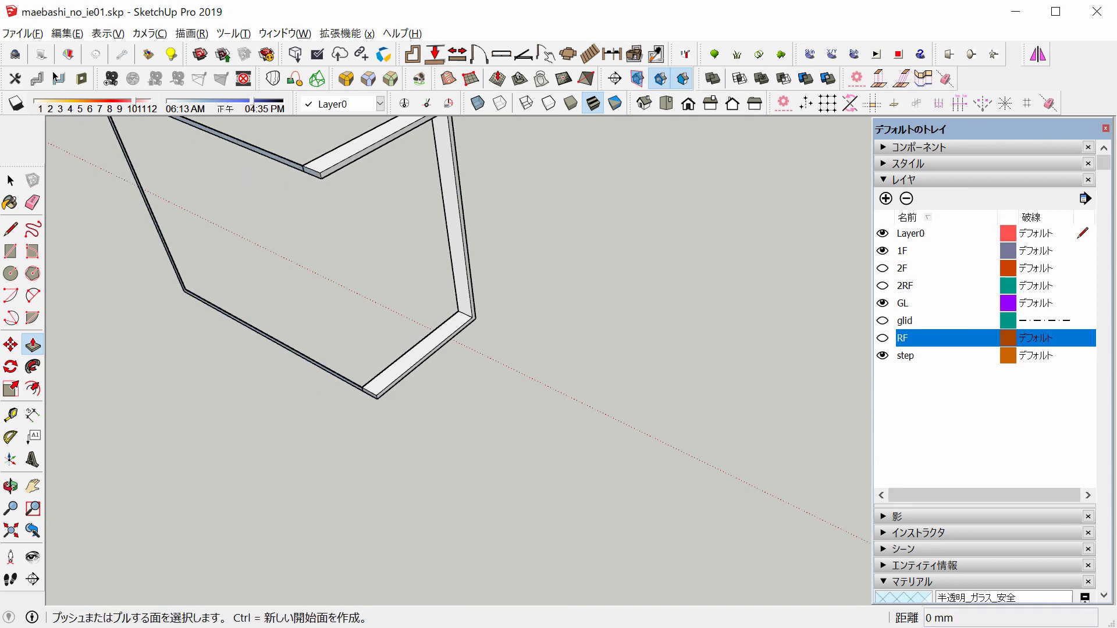
{"action": "left_click", "coordinate": [228, 304]}
Paint the glass panel of the box with the glass material
{"action": "key", "text": "b"}
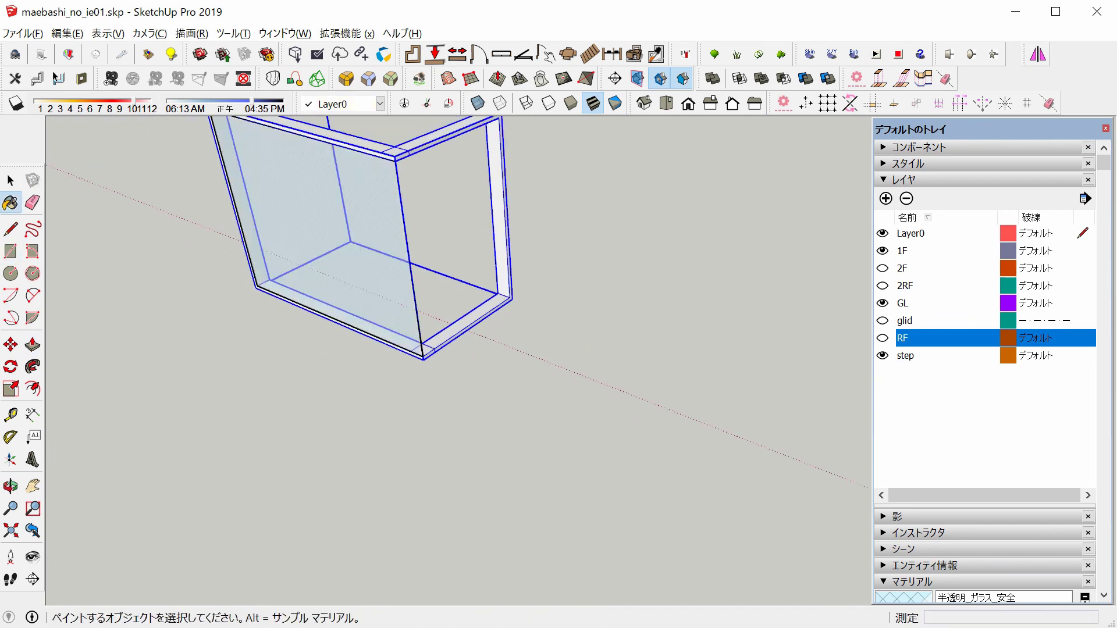
{"action": "middle_click_drag", "start_coordinate": [266, 276], "coordinate": [349, 291]}
{"action": "scroll", "coordinate": [349, 291], "scroll_direction": "up", "scroll_amount": 5}
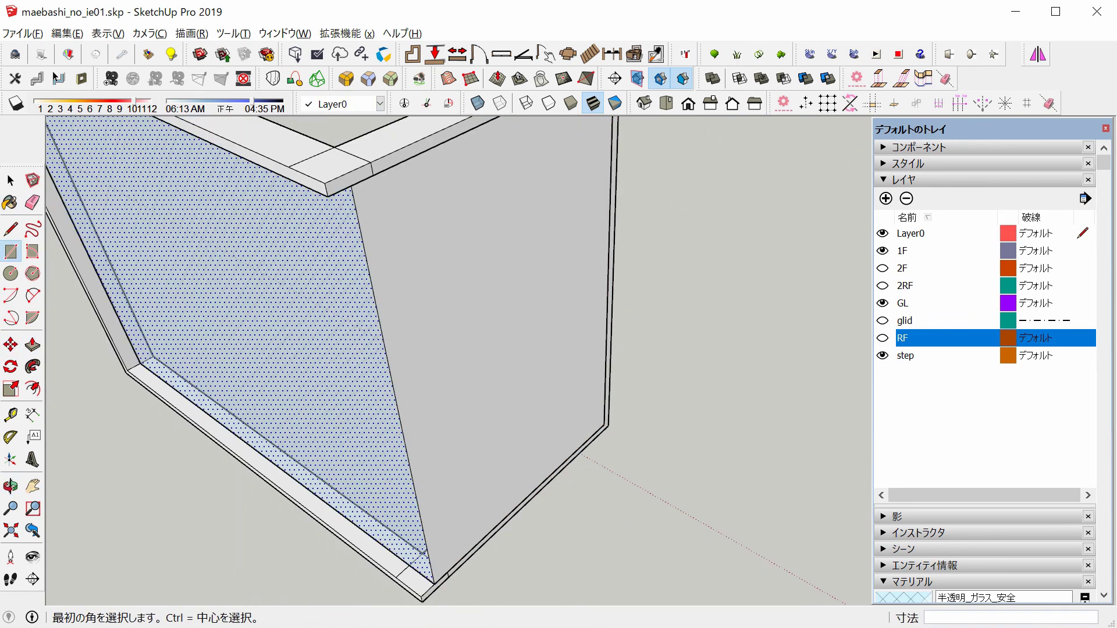
{"action": "scroll", "coordinate": [524, 434], "scroll_direction": "down", "scroll_amount": 5}
{"action": "middle_click_drag", "start_coordinate": [523, 434], "coordinate": [465, 349]}
{"action": "key", "text": "space"}
{"action": "scroll", "coordinate": [466, 291], "scroll_direction": "down", "scroll_amount": 3}
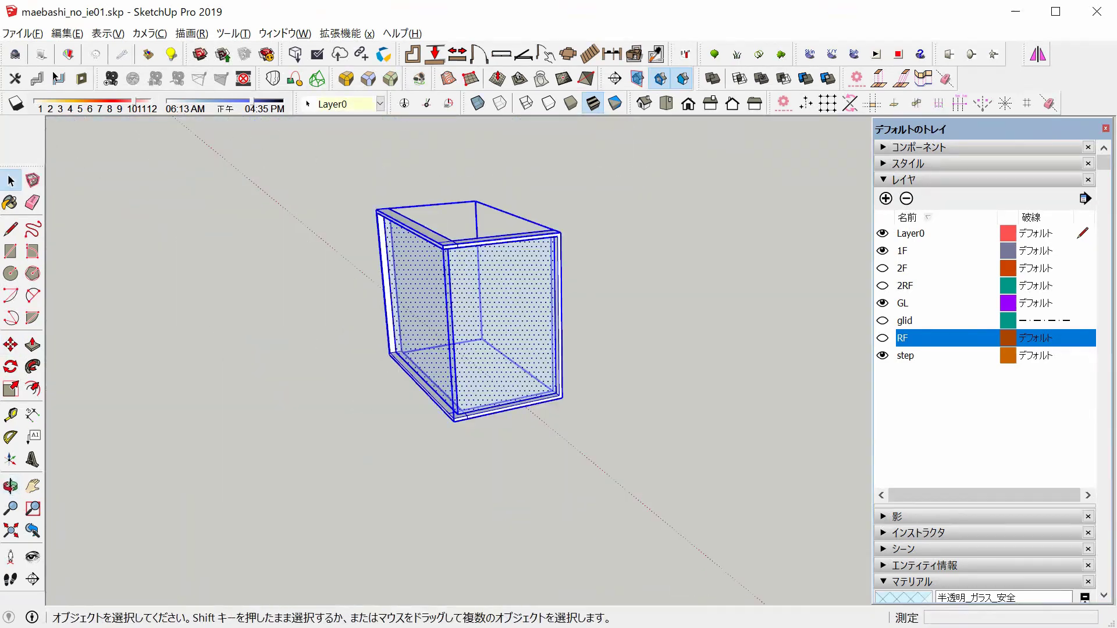
{"action": "middle_click_drag", "start_coordinate": [466, 291], "coordinate": [378, 319]}
Move the glass box into the wall corner
{"action": "key", "text": "m"}
{"action": "scroll", "coordinate": [581, 407], "scroll_direction": "up", "scroll_amount": 5}
{"action": "middle_click_drag", "start_coordinate": [582, 407], "coordinate": [633, 453]}
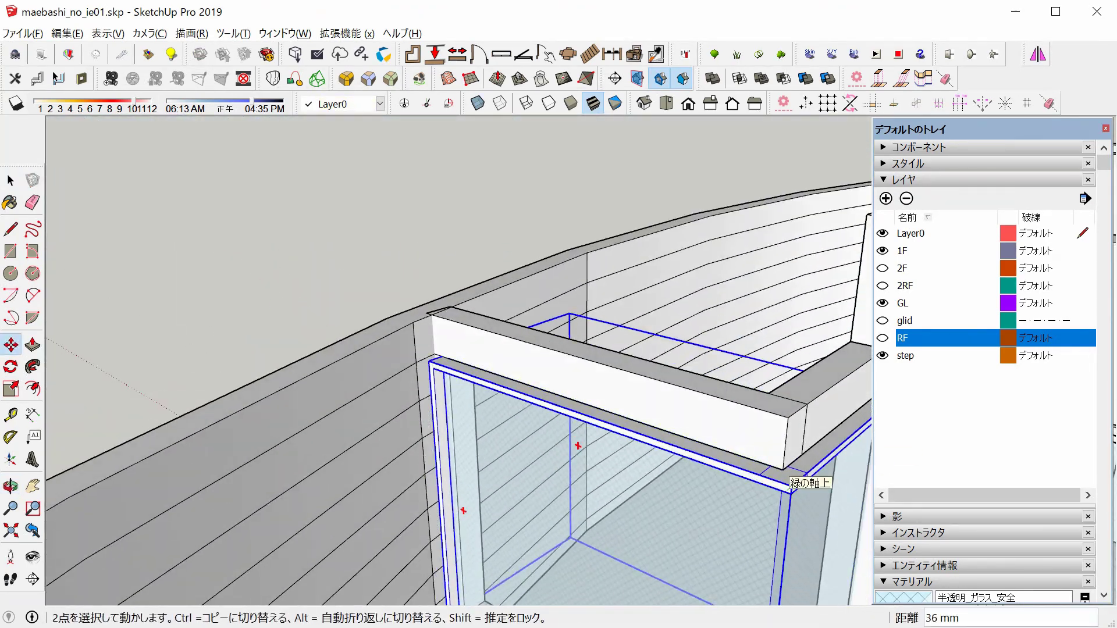
{"action": "scroll", "coordinate": [632, 453], "scroll_direction": "up", "scroll_amount": 2}
{"action": "mouse_move", "coordinate": [582, 379]}
{"action": "middle_mouse_down"}
{"action": "mouse_move", "coordinate": [407, 390]}
{"action": "mouse_move", "coordinate": [443, 349]}
{"action": "middle_mouse_up"}
{"action": "key", "text": "space"}
{"action": "scroll", "coordinate": [442, 349], "scroll_direction": "up", "scroll_amount": 4}
Orbit to view the wall above the glass box
{"action": "middle_click_drag", "start_coordinate": [623, 317], "coordinate": [669, 326]}
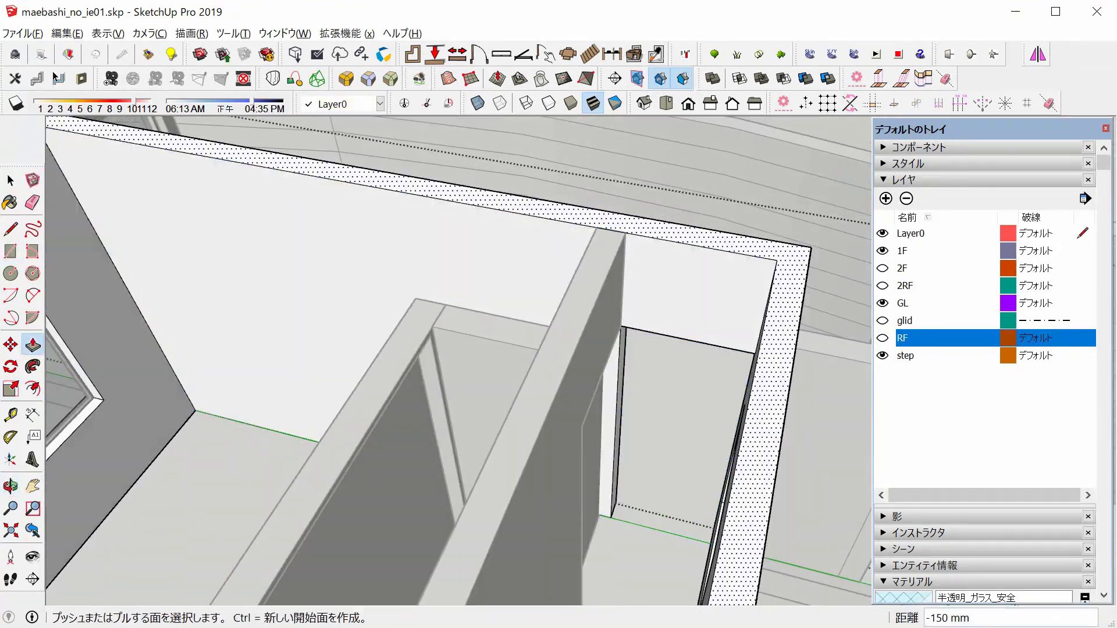
{"action": "scroll", "coordinate": [669, 325], "scroll_direction": "down", "scroll_amount": 3}
{"action": "scroll", "coordinate": [733, 339], "scroll_direction": "up", "scroll_amount": 3}
{"action": "key", "text": "m"}
{"action": "scroll", "coordinate": [706, 448], "scroll_direction": "up", "scroll_amount": 3}
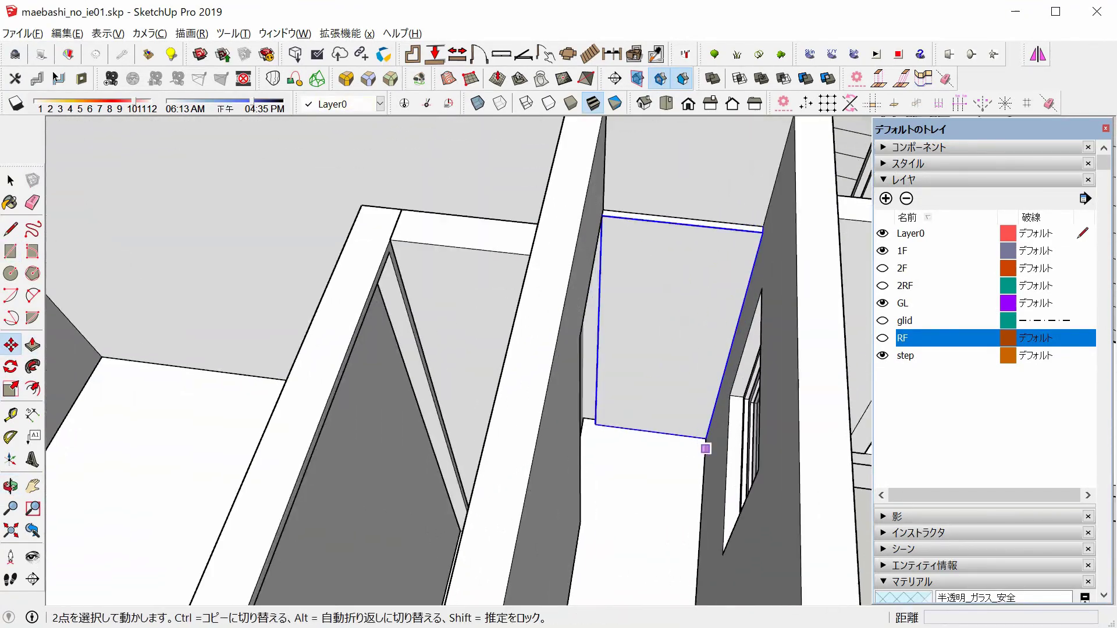
{"action": "key", "text": "space"}
{"action": "scroll", "coordinate": [707, 414], "scroll_direction": "down", "scroll_amount": 5}
{"action": "scroll", "coordinate": [52, 383], "scroll_direction": "up", "scroll_amount": 4}
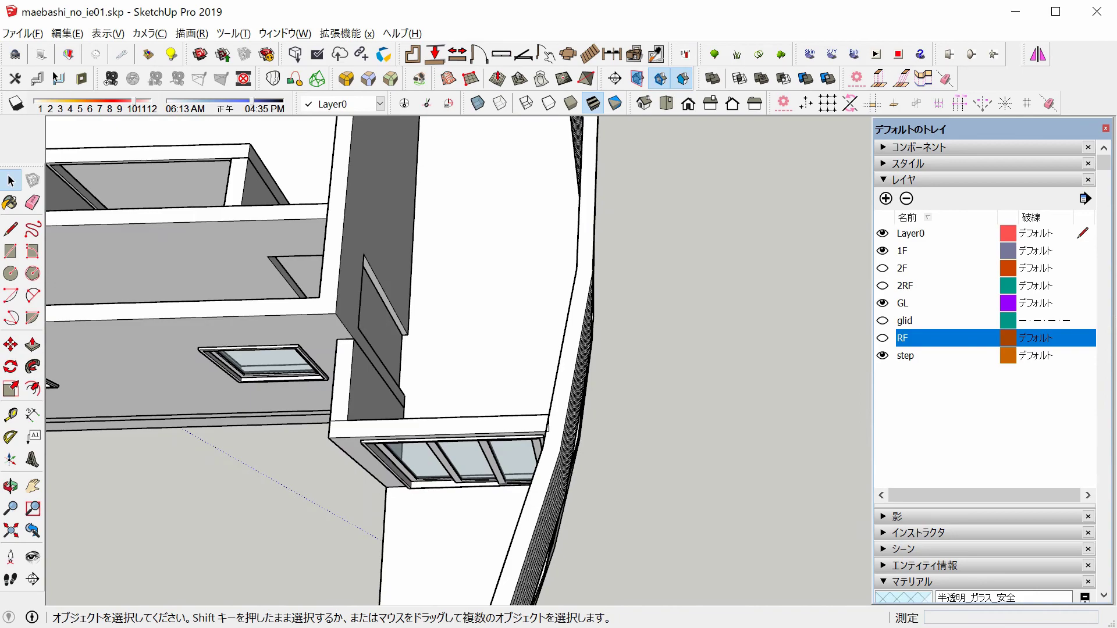
Select the thin board at the wall end beside the three-pane window
{"action": "middle_click_drag", "start_coordinate": [53, 384], "coordinate": [431, 339]}
{"action": "scroll", "coordinate": [431, 339], "scroll_direction": "up", "scroll_amount": 3}
{"action": "key", "text": "r"}
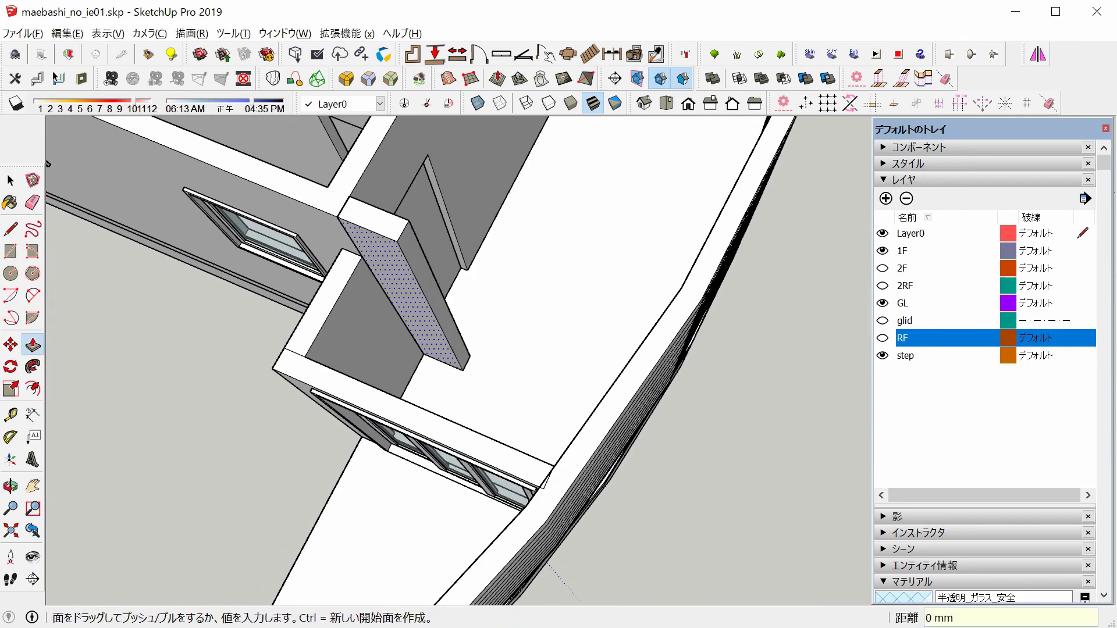
{"action": "scroll", "coordinate": [431, 360], "scroll_direction": "up", "scroll_amount": 2}
{"action": "key", "text": "space"}
{"action": "left_click", "coordinate": [378, 291]}
{"action": "scroll", "coordinate": [436, 349], "scroll_direction": "down", "scroll_amount": 3}
{"action": "middle_click_drag", "start_coordinate": [437, 349], "coordinate": [349, 378]}
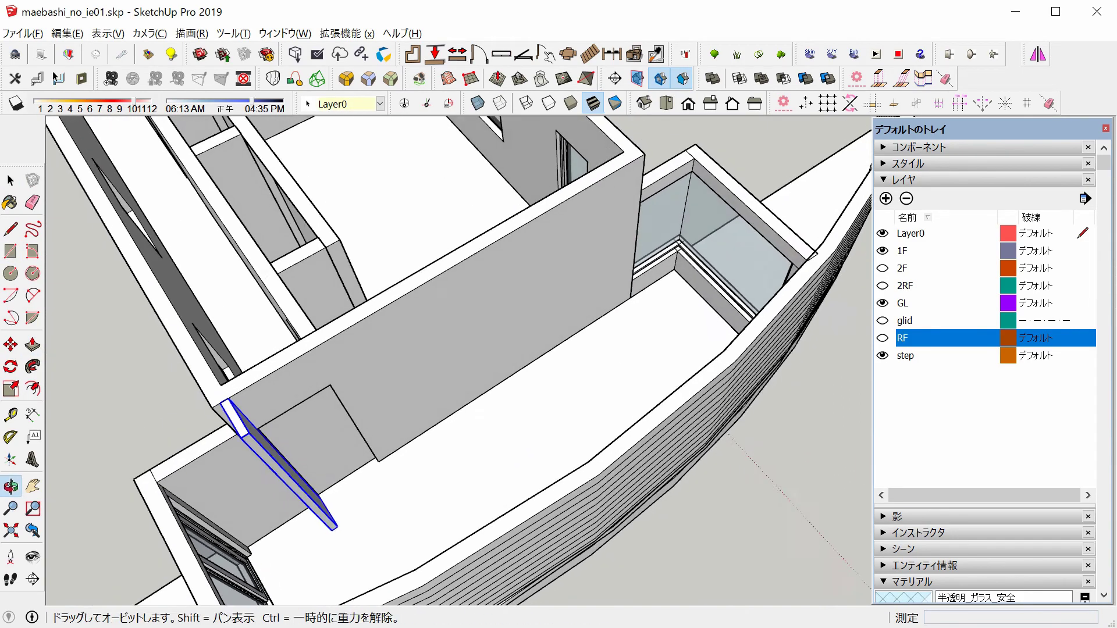
{"action": "scroll", "coordinate": [349, 378], "scroll_direction": "up", "scroll_amount": 3}
Undo back to the tall column and draw a rectangle on its face
{"action": "middle_click_drag", "start_coordinate": [582, 326], "coordinate": [610, 317]}
{"action": "key", "text": "r"}
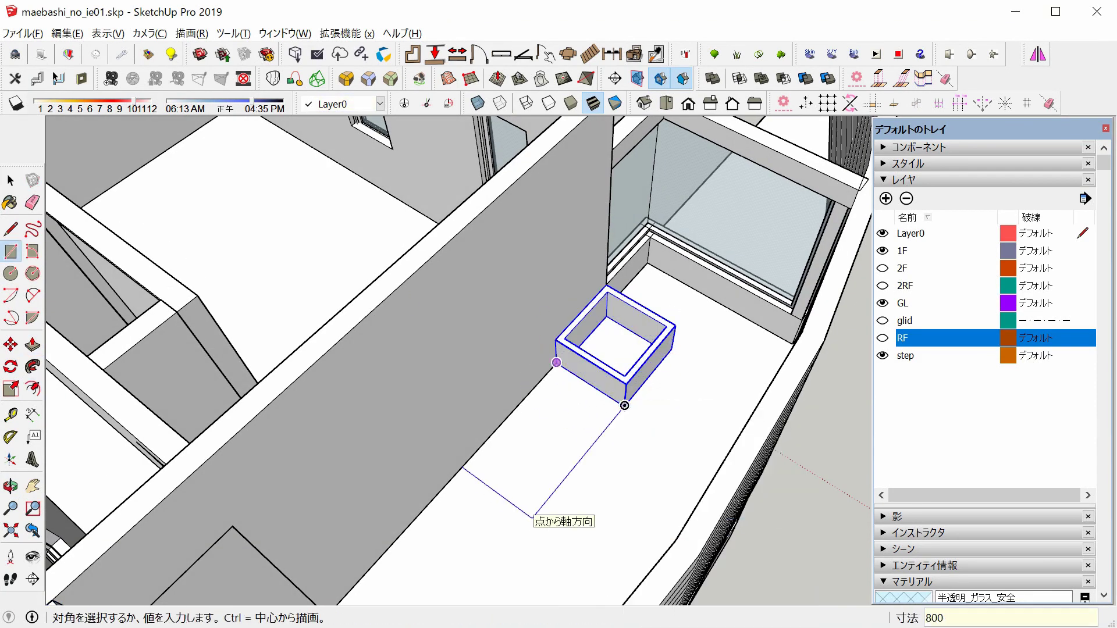
{"action": "key", "text": "ctrl+z"}
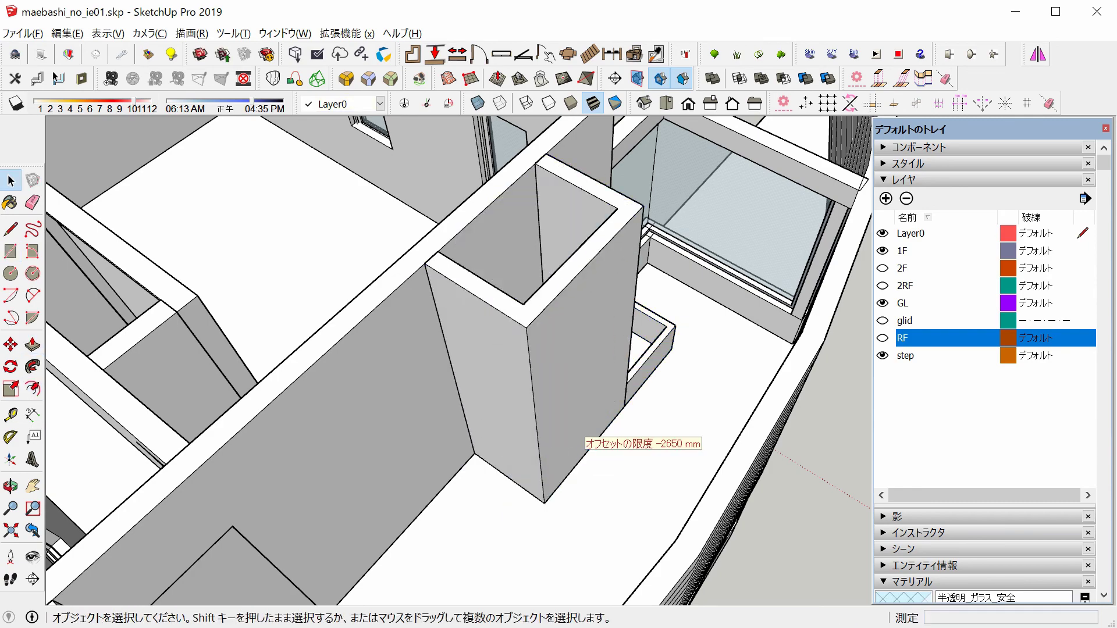
{"action": "left_click", "coordinate": [559, 408]}
{"action": "scroll", "coordinate": [582, 378], "scroll_direction": "up", "scroll_amount": 3}
{"action": "key", "text": "r"}
{"action": "left_click", "coordinate": [543, 306]}
{"action": "left_click", "coordinate": [610, 425]}
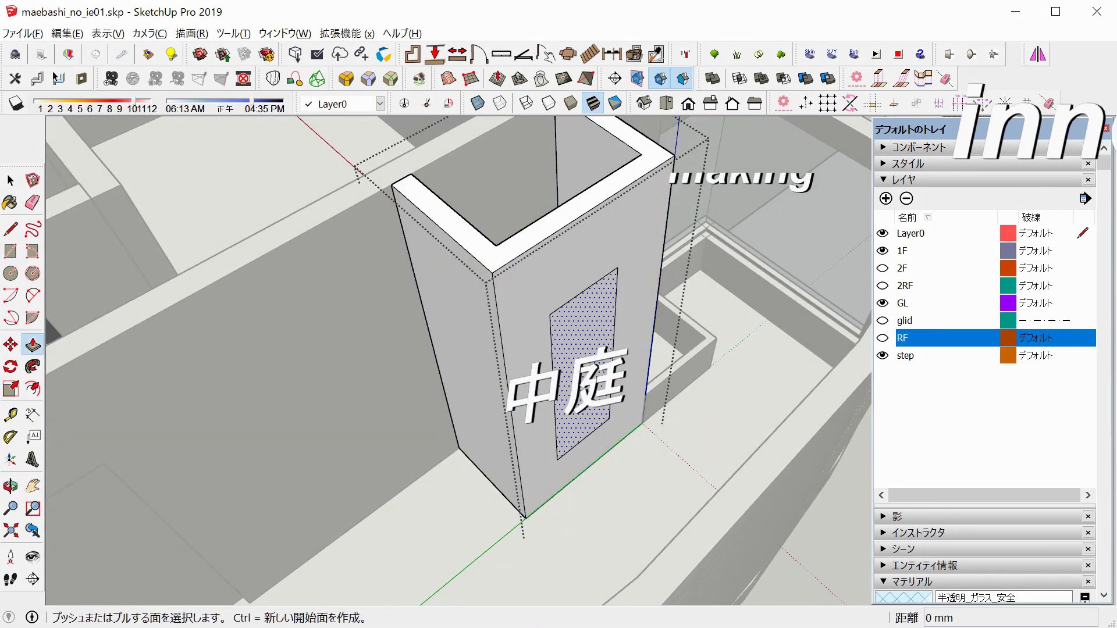
{"action": "scroll", "coordinate": [610, 425], "scroll_direction": "down", "scroll_amount": 5}
{"action": "key", "text": "space"}
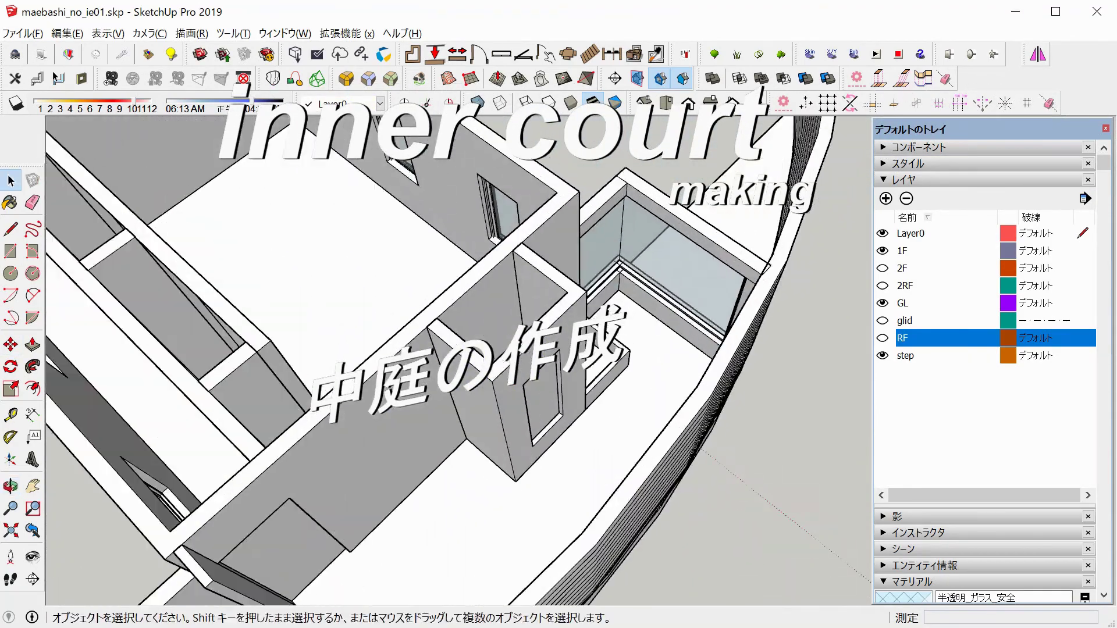
Start a line across the courtyard floor, then orbit out over the building and back
{"action": "key", "text": "l"}
{"action": "left_click", "coordinate": [486, 237]}
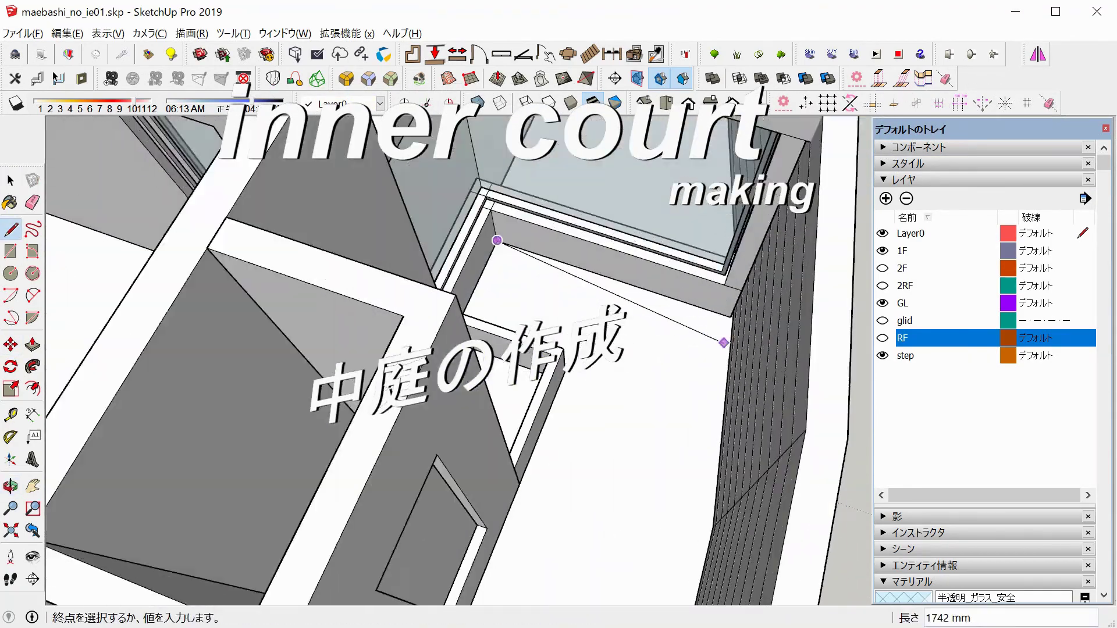
{"action": "middle_click_drag", "start_coordinate": [639, 407], "coordinate": [740, 475]}
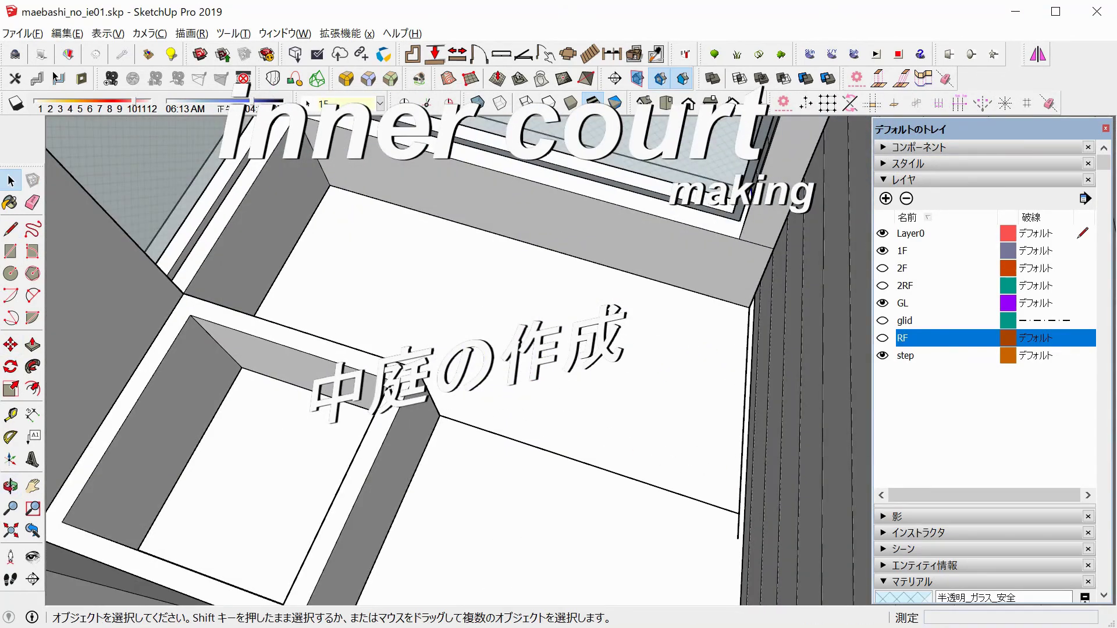
{"action": "scroll", "coordinate": [750, 307], "scroll_direction": "down", "scroll_amount": 3}
{"action": "middle_click_drag", "start_coordinate": [749, 306], "coordinate": [620, 202]}
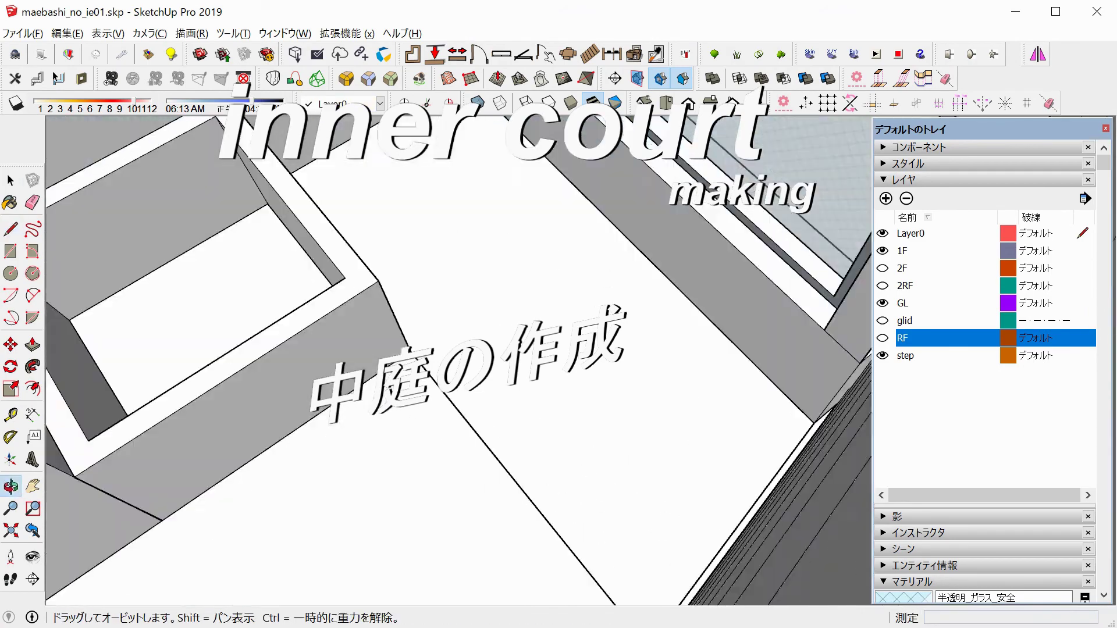
{"action": "scroll", "coordinate": [533, 401], "scroll_direction": "up", "scroll_amount": 5}
{"action": "middle_click_drag", "start_coordinate": [570, 360], "coordinate": [533, 400]}
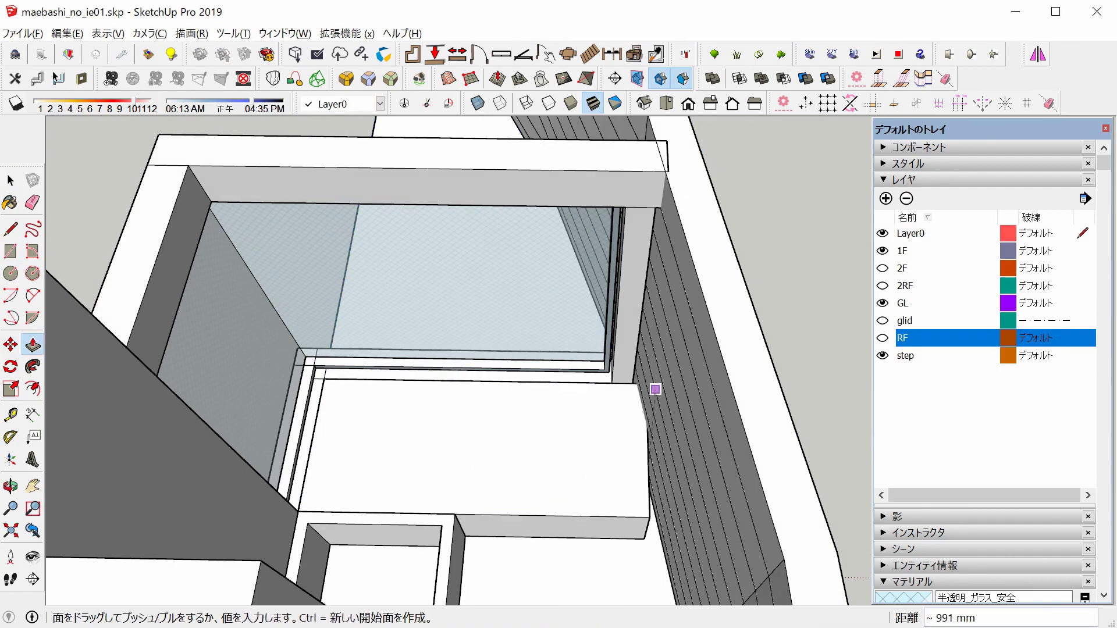
Orbit around the courtyard opening toward the window corner beside the ledges
{"action": "middle_click_drag", "start_coordinate": [655, 389], "coordinate": [640, 372]}
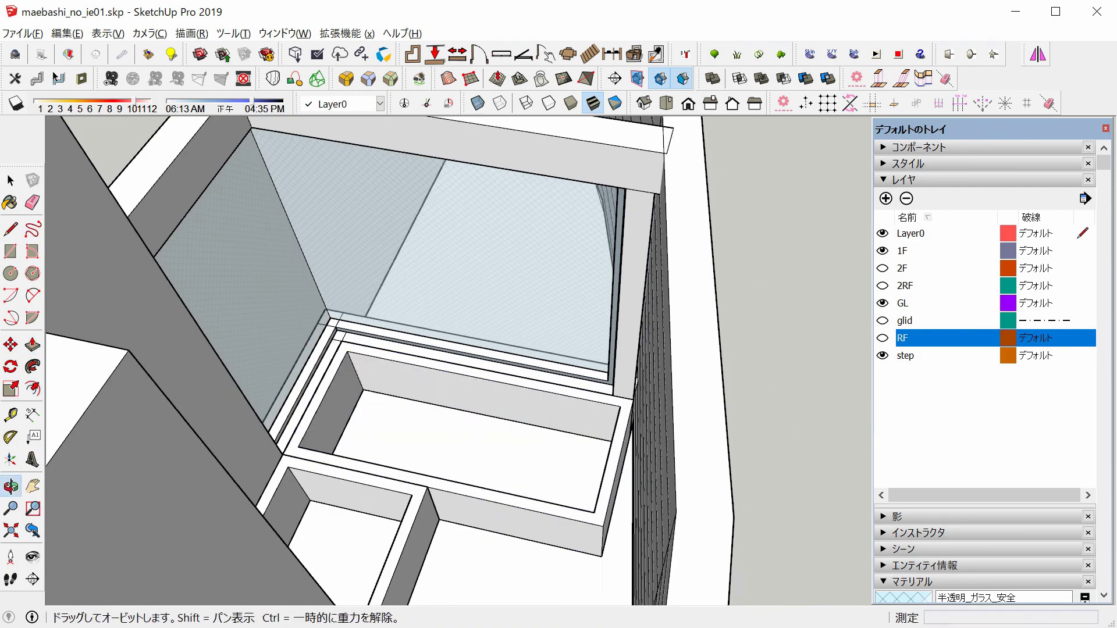
{"action": "middle_click_drag", "start_coordinate": [466, 349], "coordinate": [442, 361]}
{"action": "middle_click_drag", "start_coordinate": [640, 378], "coordinate": [634, 372]}
{"action": "key", "text": "r"}
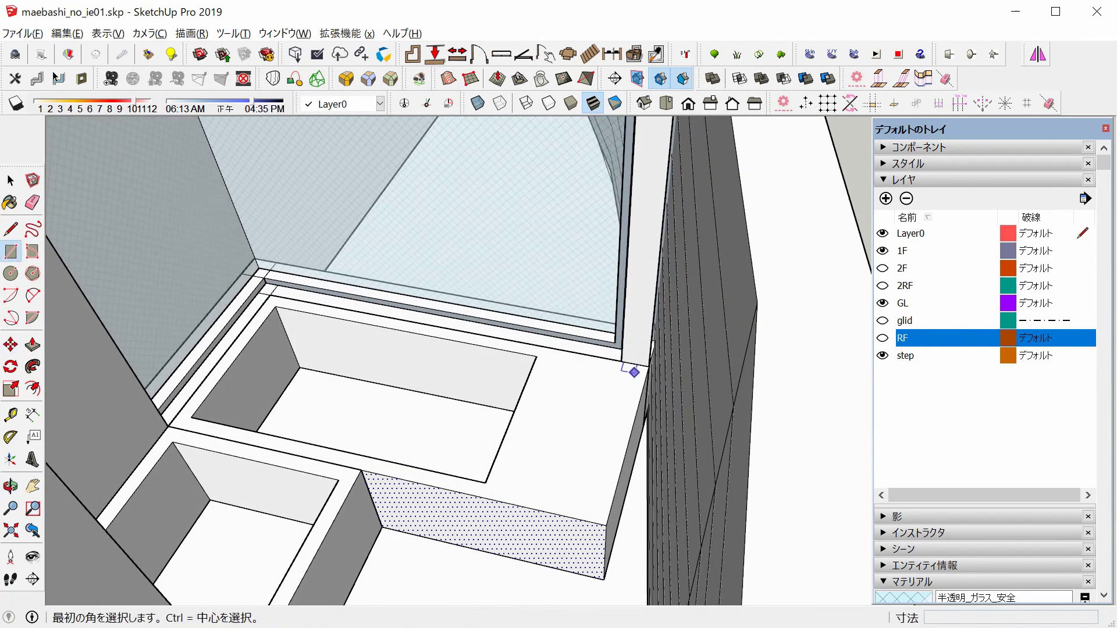
{"action": "key", "text": "l"}
{"action": "mouse_move", "coordinate": [606, 524]}
{"action": "middle_mouse_down"}
{"action": "mouse_move", "coordinate": [600, 545]}
{"action": "mouse_move", "coordinate": [639, 358]}
{"action": "middle_mouse_up"}
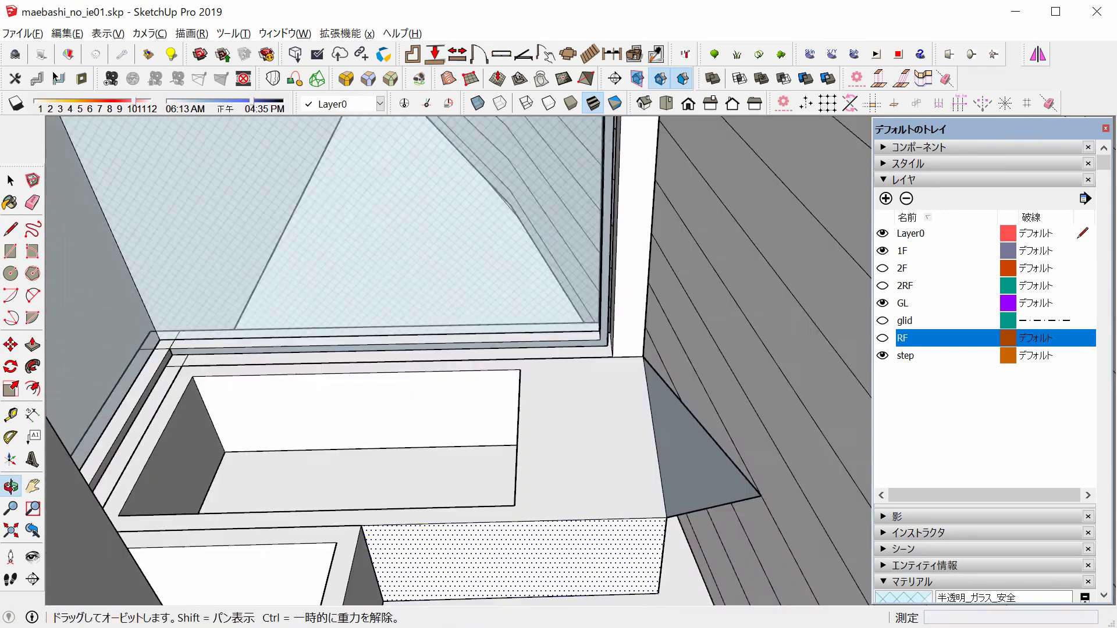
{"action": "mouse_move", "coordinate": [677, 586]}
{"action": "middle_mouse_down"}
{"action": "mouse_move", "coordinate": [460, 557]}
{"action": "mouse_move", "coordinate": [408, 465]}
{"action": "middle_mouse_up"}
{"action": "key", "text": "r"}
{"action": "key", "text": "space"}
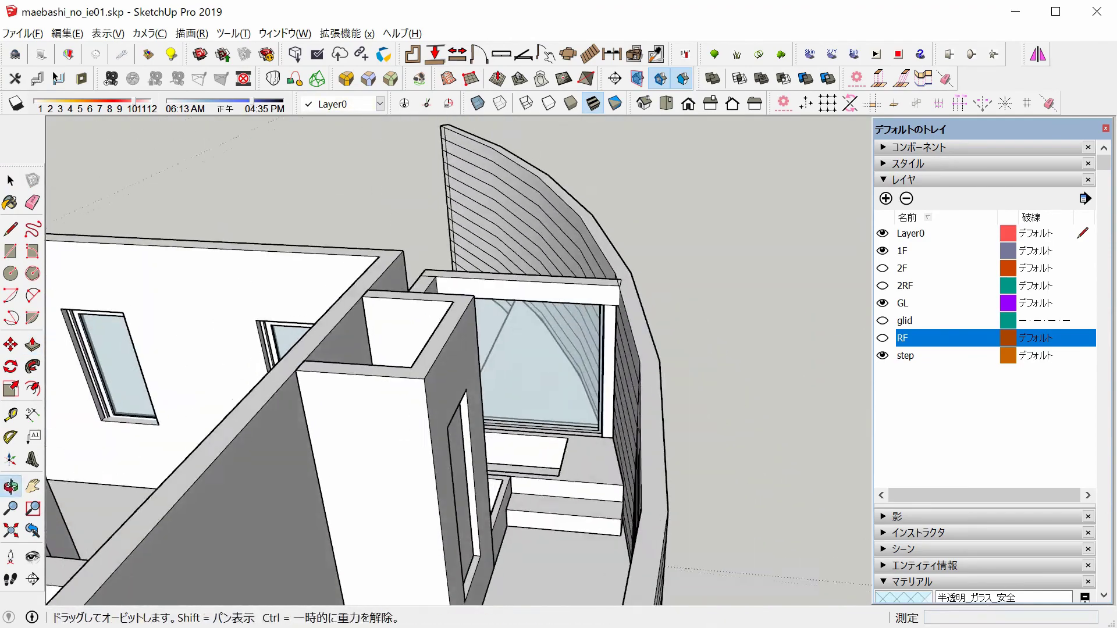
Orbit around the courtyard to view the window, curved wall and whole house
{"action": "key", "text": "p"}
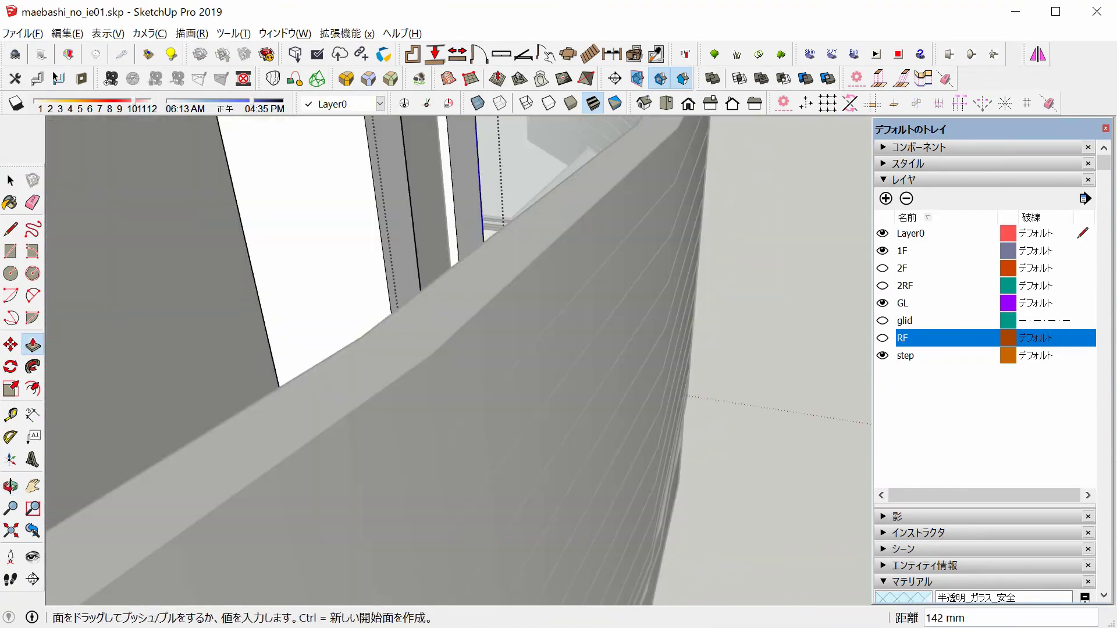
{"action": "key", "text": "space"}
{"action": "key", "text": "m"}
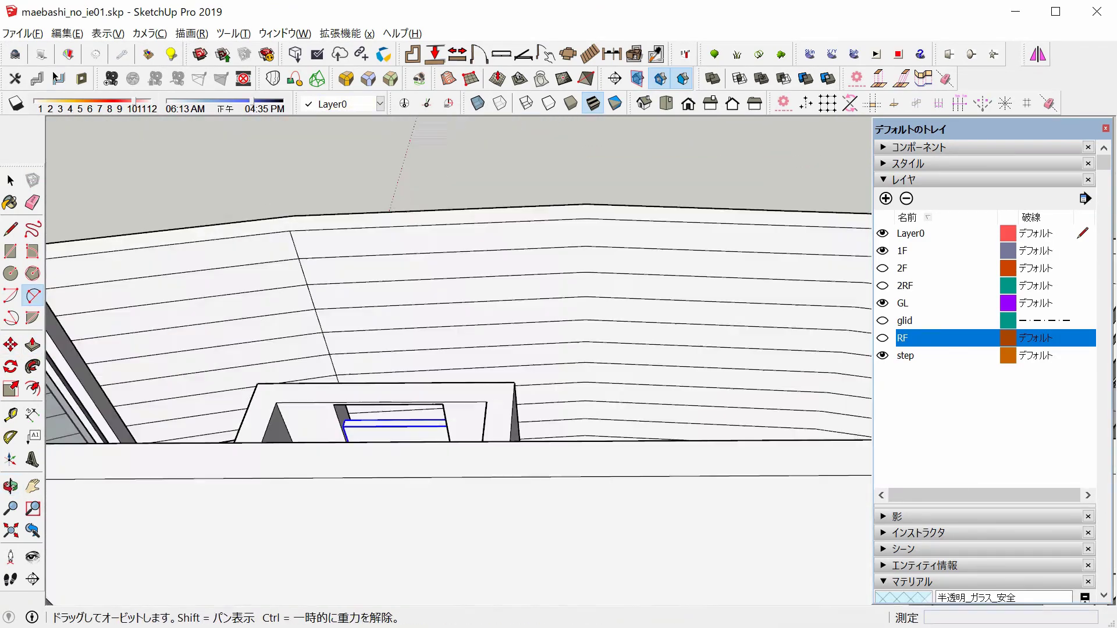
{"action": "middle_click_drag", "start_coordinate": [407, 465], "coordinate": [559, 360]}
{"action": "middle_click_drag", "start_coordinate": [586, 447], "coordinate": [523, 349]}
{"action": "key", "text": "space"}
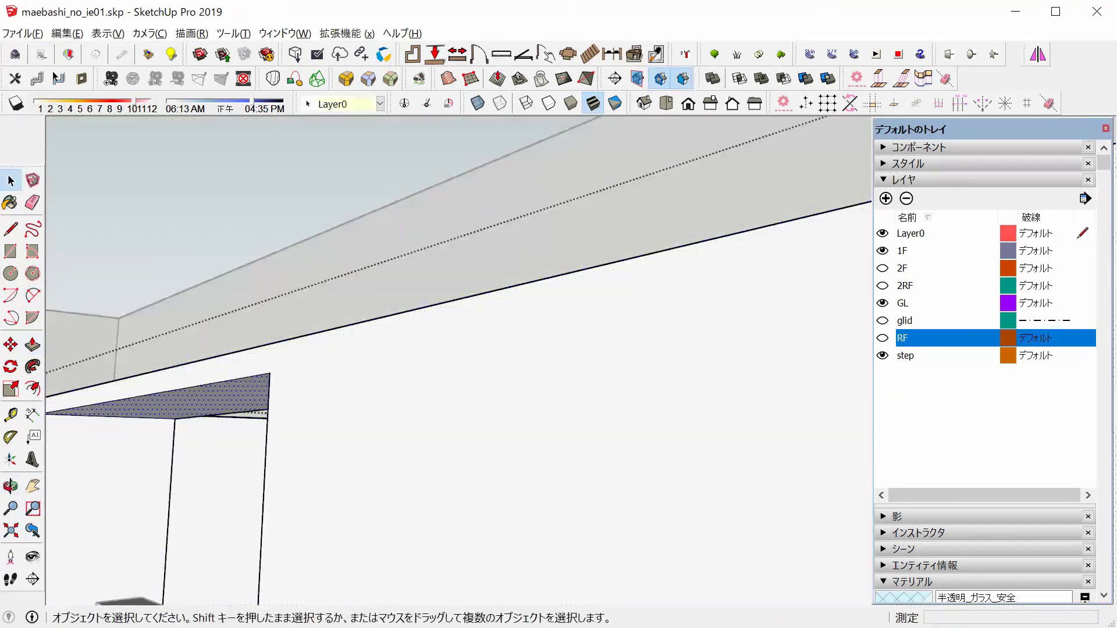
{"action": "key", "text": "p"}
{"action": "middle_click_drag", "start_coordinate": [407, 407], "coordinate": [442, 349]}
{"action": "key", "text": "space"}
{"action": "scroll", "coordinate": [460, 361], "scroll_direction": "down", "scroll_amount": 10}
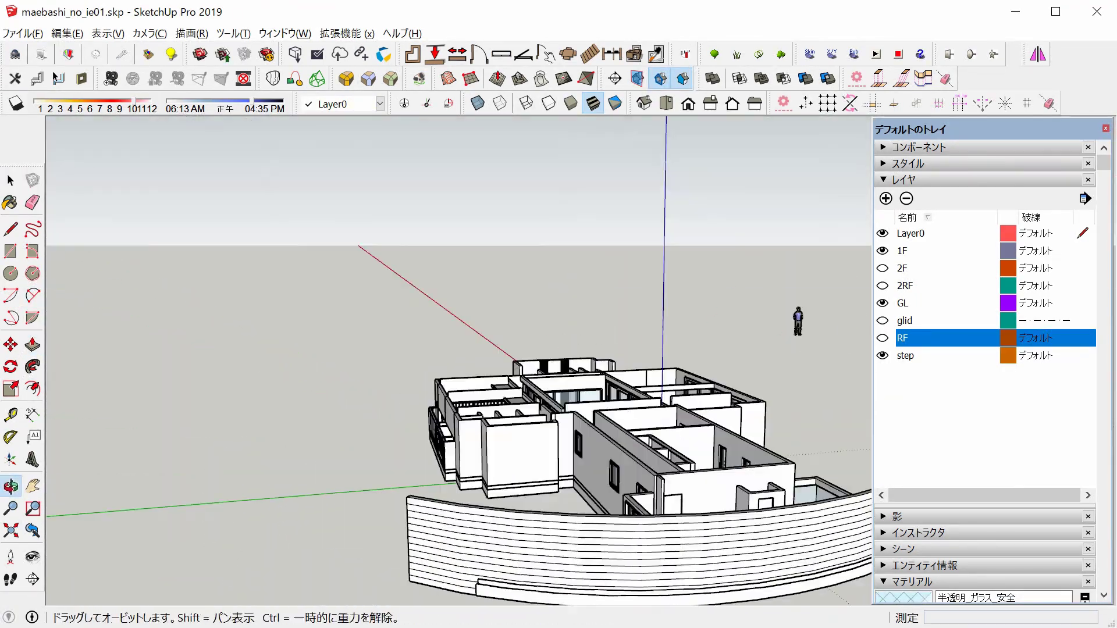
{"action": "scroll", "coordinate": [512, 483], "scroll_direction": "up", "scroll_amount": 5}
{"action": "scroll", "coordinate": [512, 483], "scroll_direction": "up", "scroll_amount": 4}
Draw a rectangle in the corner opening, offset it into a frame, and glaze the pane
{"action": "key", "text": "r"}
{"action": "left_click", "coordinate": [430, 558]}
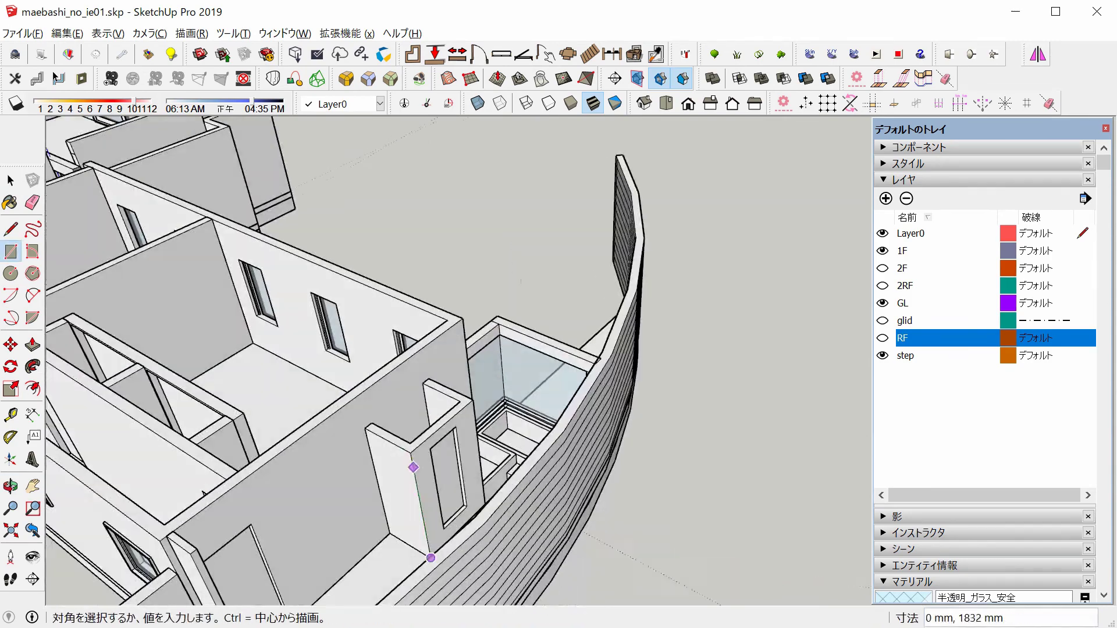
{"action": "middle_click_drag", "start_coordinate": [477, 570], "coordinate": [512, 512]}
{"action": "key", "text": "f"}
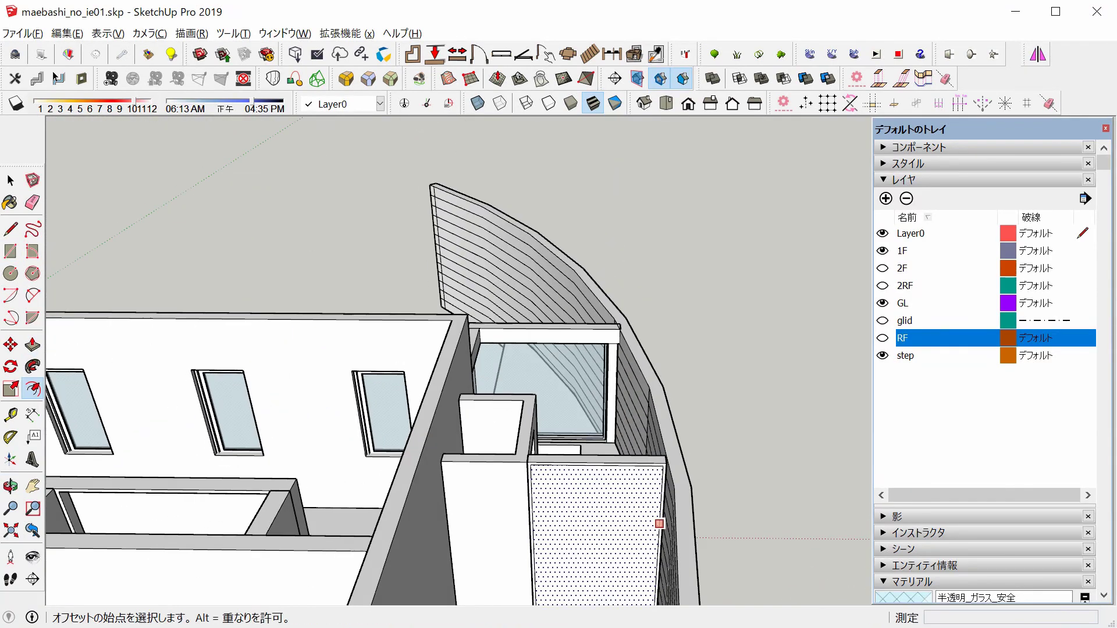
{"action": "middle_click_drag", "start_coordinate": [407, 349], "coordinate": [408, 396]}
{"action": "middle_click_drag", "start_coordinate": [523, 349], "coordinate": [524, 303]}
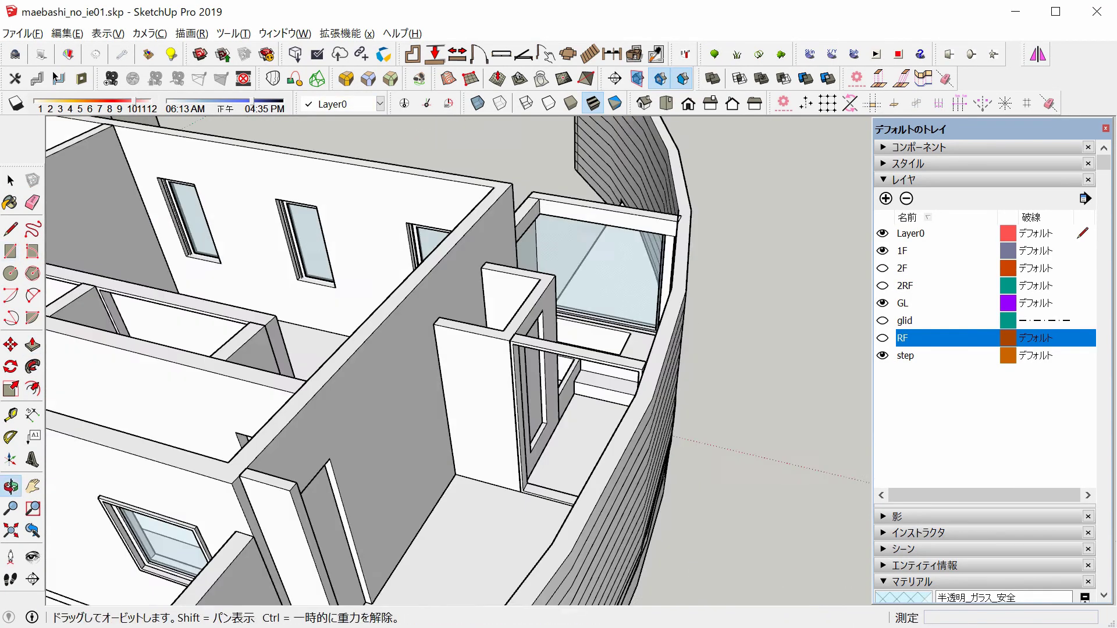
{"action": "left_click", "coordinate": [685, 461]}
Copy the glass pane beside the first one to make two panes
{"action": "scroll", "coordinate": [605, 372], "scroll_direction": "up", "scroll_amount": 2}
{"action": "key", "text": "b"}
{"action": "key", "text": "m"}
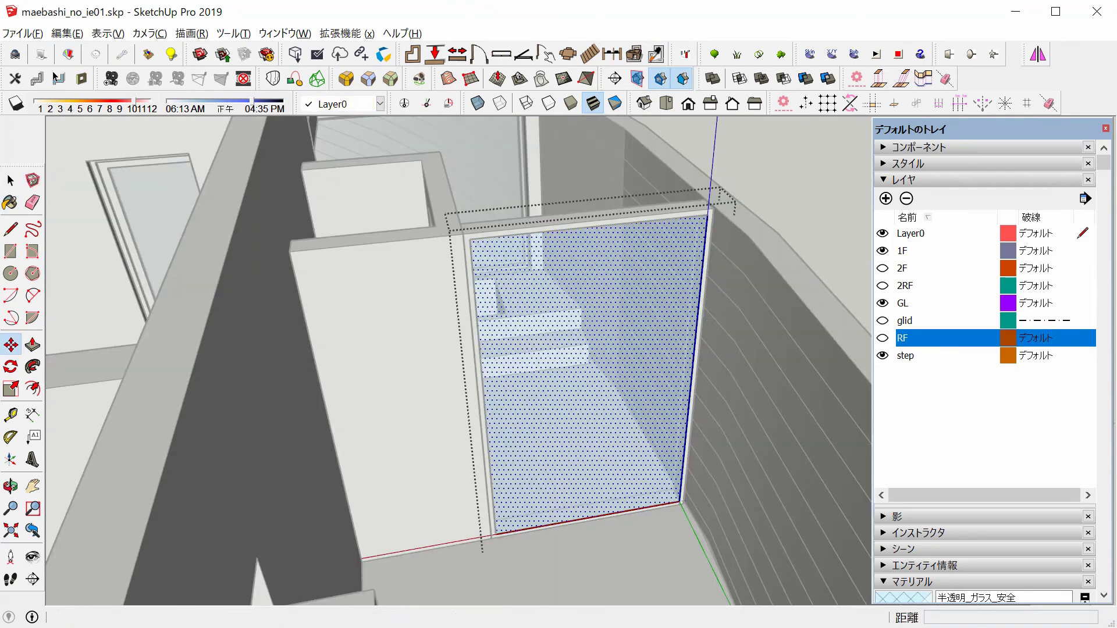
{"action": "scroll", "coordinate": [553, 349], "scroll_direction": "up", "scroll_amount": 3}
{"action": "left_click", "coordinate": [675, 510]}
{"action": "middle_click_drag", "start_coordinate": [676, 510], "coordinate": [547, 524]}
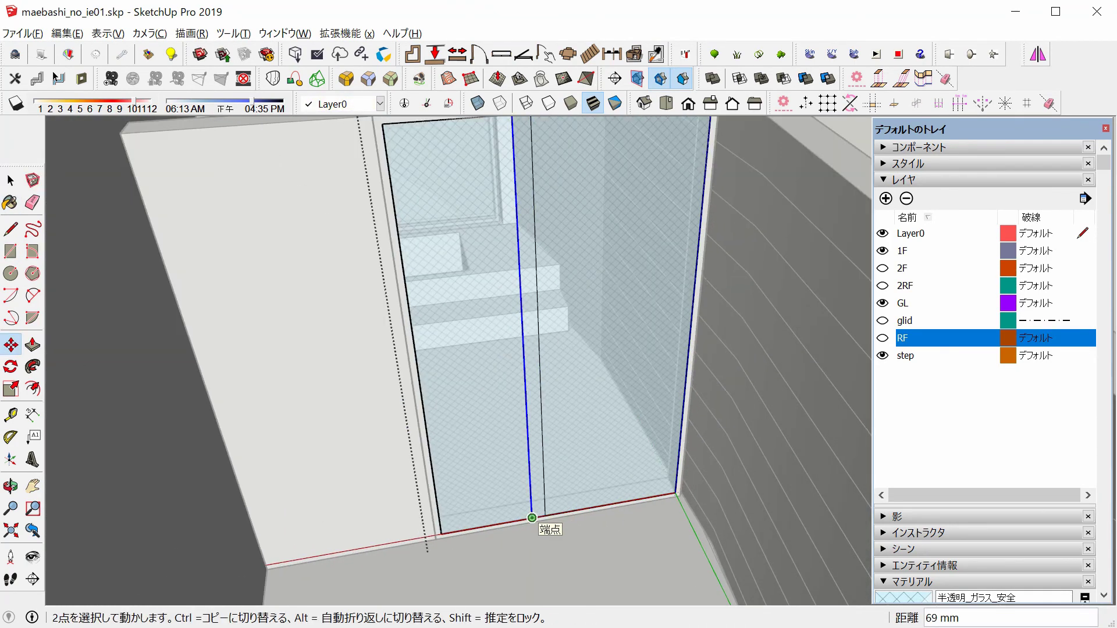
{"action": "scroll", "coordinate": [459, 361], "scroll_direction": "up", "scroll_amount": 3}
Paint the panes with glass and orbit around the curved wall to check the door
{"action": "key", "text": "b"}
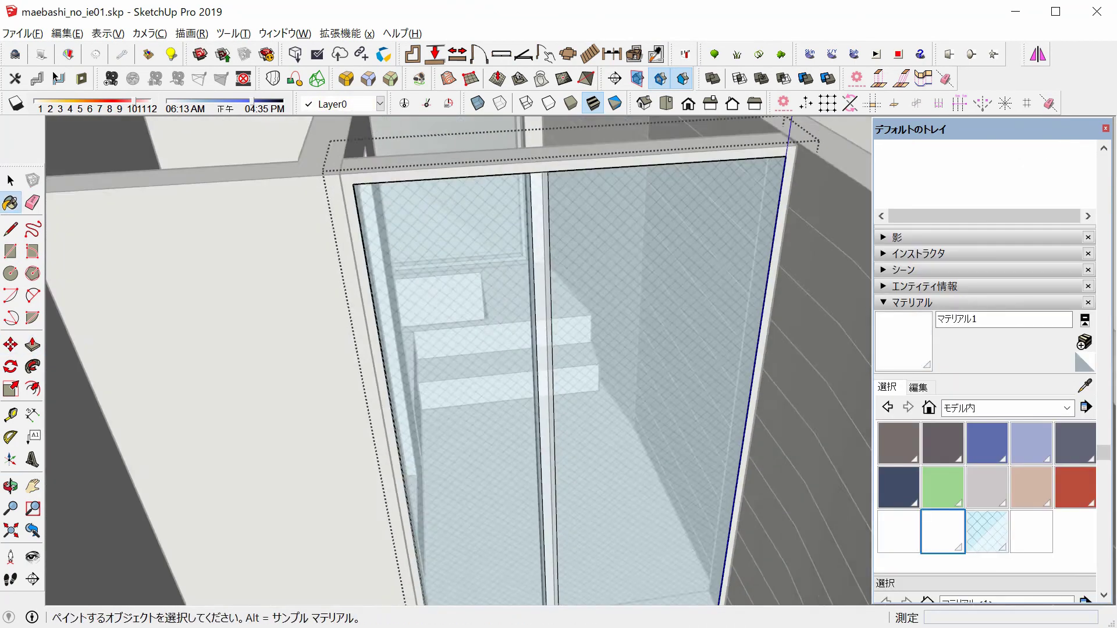
{"action": "key", "text": "p"}
{"action": "key", "text": "space"}
{"action": "middle_click_drag", "start_coordinate": [460, 360], "coordinate": [523, 349]}
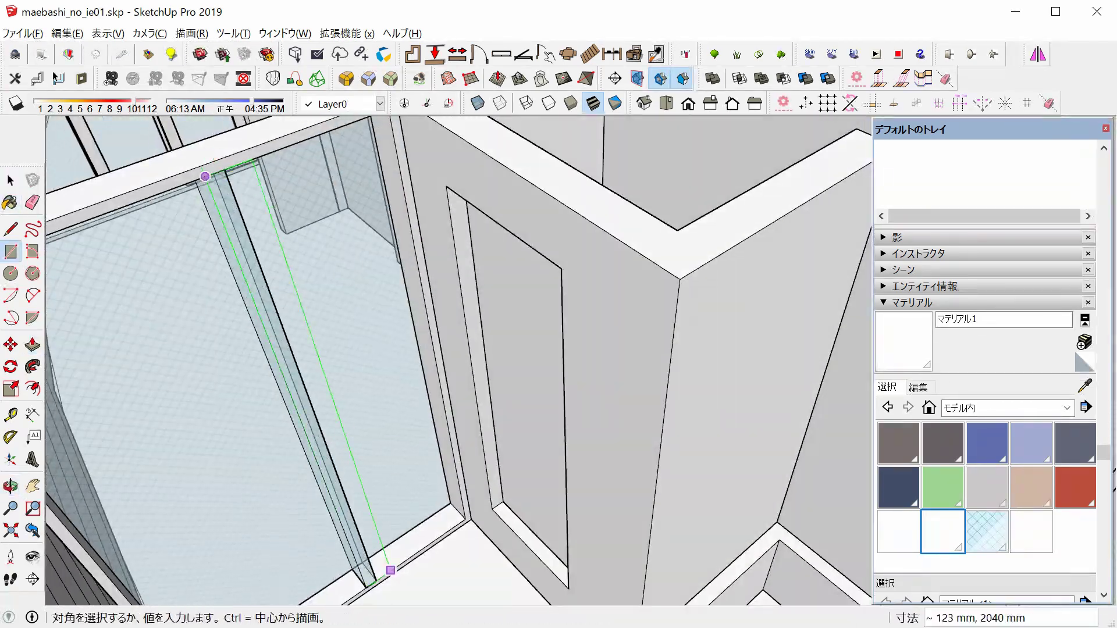
{"action": "key", "text": "b"}
{"action": "scroll", "coordinate": [460, 361], "scroll_direction": "down", "scroll_amount": 5}
{"action": "mouse_move", "coordinate": [459, 360]}
{"action": "middle_mouse_down"}
{"action": "mouse_move", "coordinate": [407, 349]}
{"action": "mouse_move", "coordinate": [378, 372]}
{"action": "middle_mouse_up"}
{"action": "middle_click_drag", "start_coordinate": [460, 361], "coordinate": [413, 436]}
{"action": "key", "text": "space"}
{"action": "scroll", "coordinate": [460, 361], "scroll_direction": "up", "scroll_amount": 3}
Offset an inner square on the courtyard floor and push it down into a recess
{"action": "key", "text": "r"}
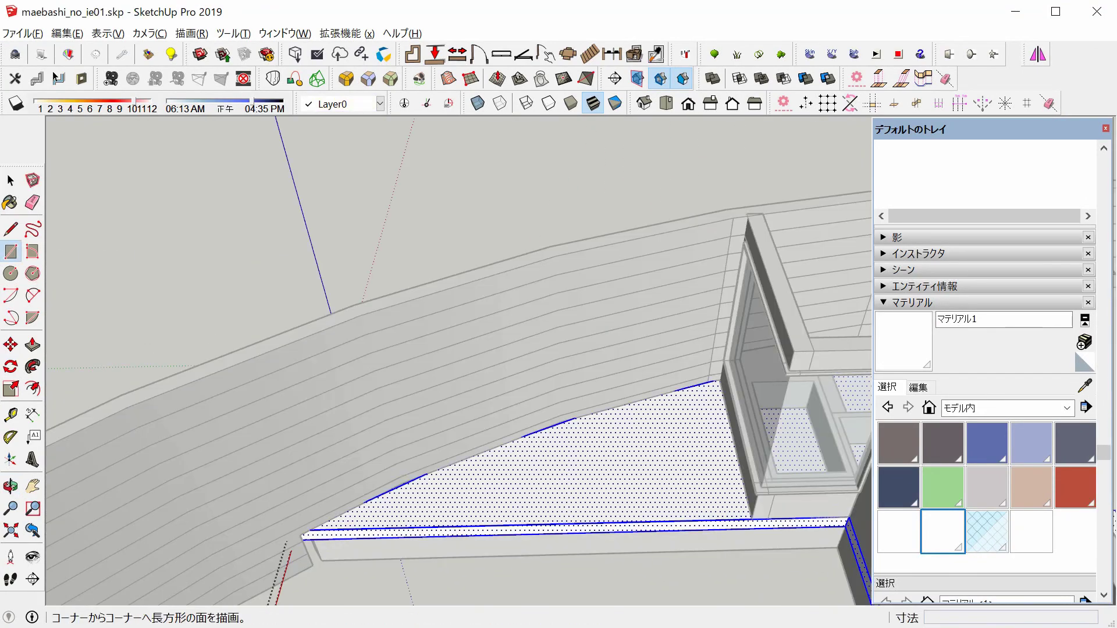
{"action": "left_click", "coordinate": [521, 465]}
{"action": "key", "text": "p"}
{"action": "left_click_drag", "start_coordinate": [552, 483], "coordinate": [553, 494]}
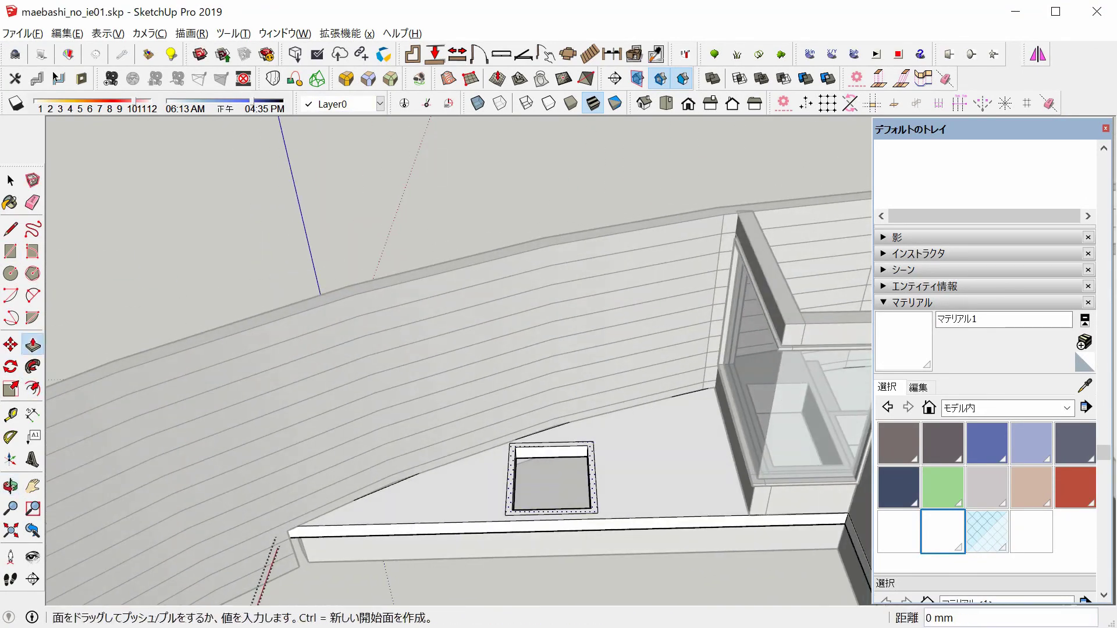
{"action": "mouse_move", "coordinate": [459, 361]}
{"action": "middle_mouse_down"}
{"action": "mouse_move", "coordinate": [442, 349]}
{"action": "mouse_move", "coordinate": [431, 373]}
{"action": "mouse_move", "coordinate": [460, 349]}
{"action": "mouse_move", "coordinate": [436, 355]}
{"action": "middle_mouse_up"}
{"action": "key", "text": "space"}
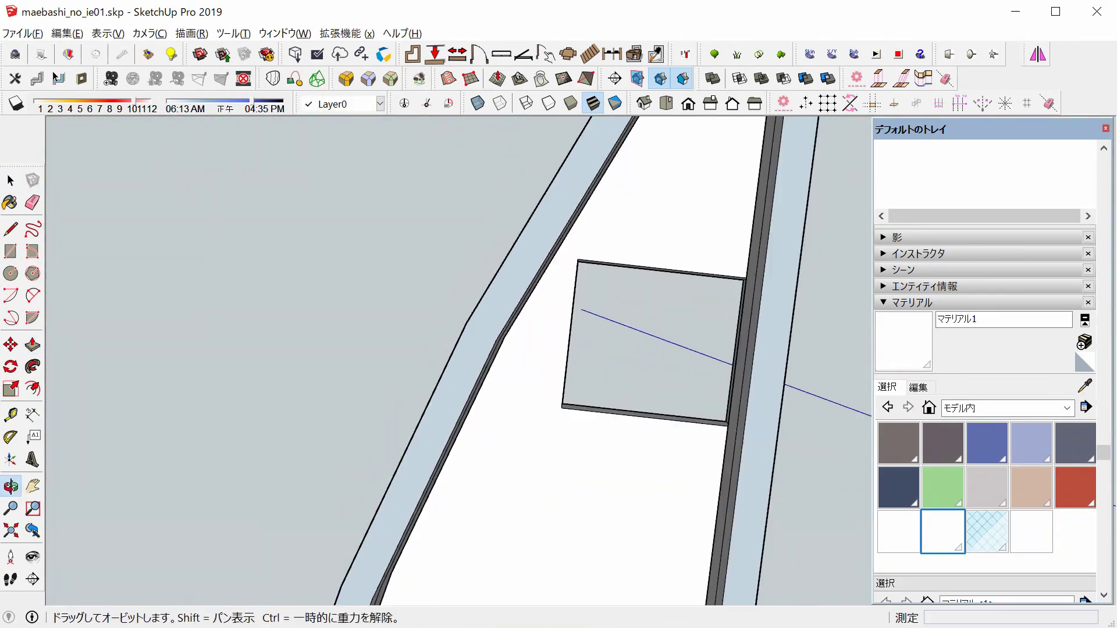
Extrude the square outside into a solid block for the stairs
{"action": "key", "text": "p"}
{"action": "left_click_drag", "start_coordinate": [654, 349], "coordinate": [654, 279]}
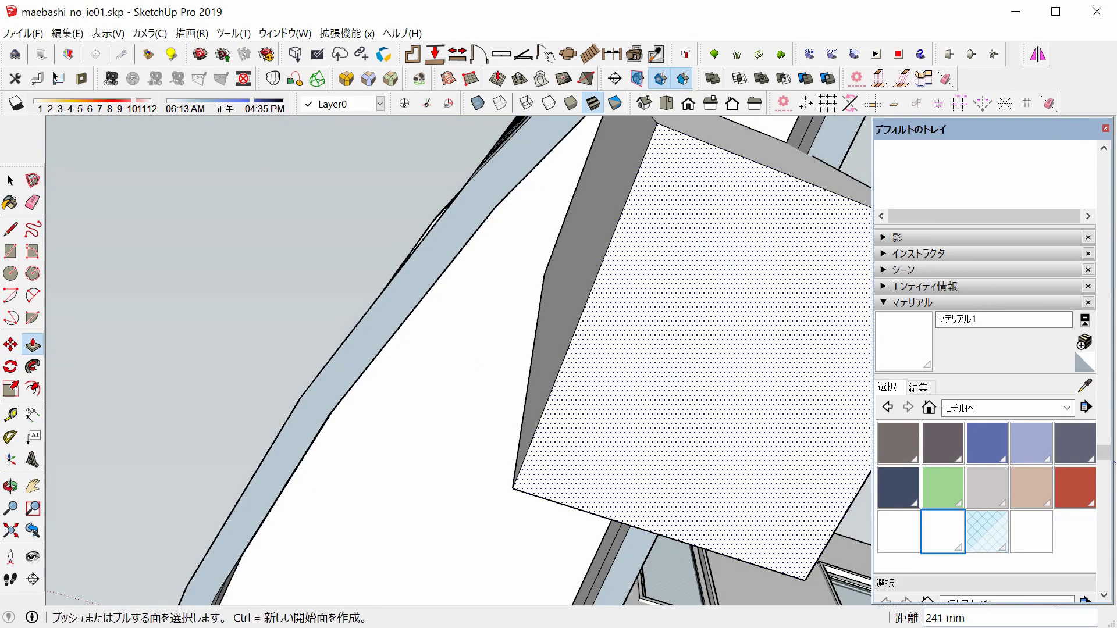
{"action": "middle_click_drag", "start_coordinate": [654, 279], "coordinate": [523, 349]}
{"action": "key", "text": "space"}
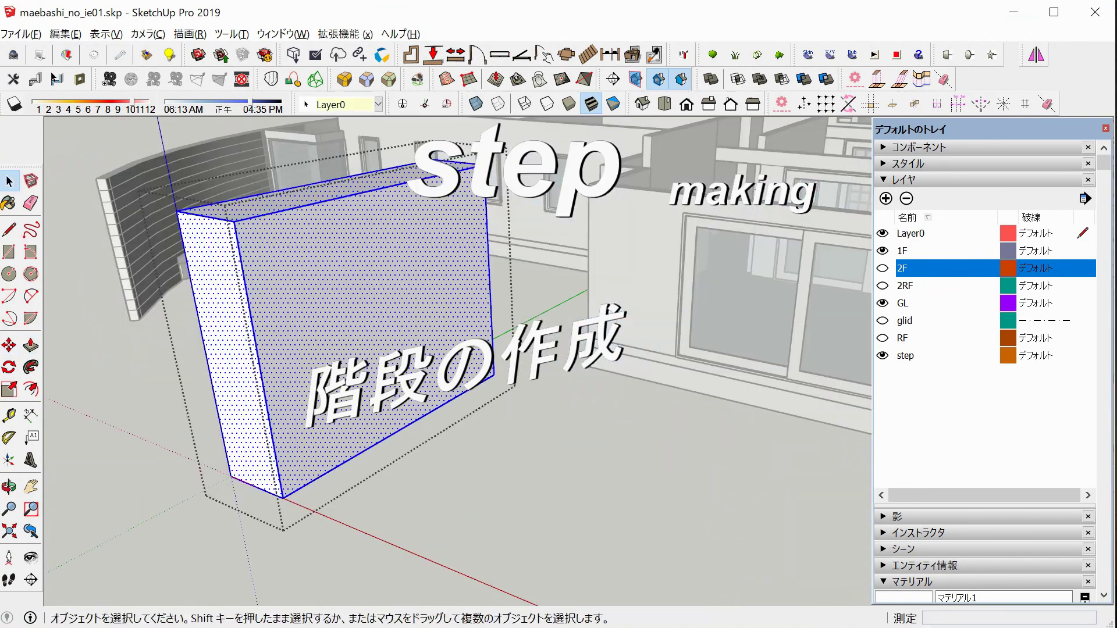
Thin and move the stair treads, then measure from the nearest tread's corner
{"action": "key", "text": "p"}
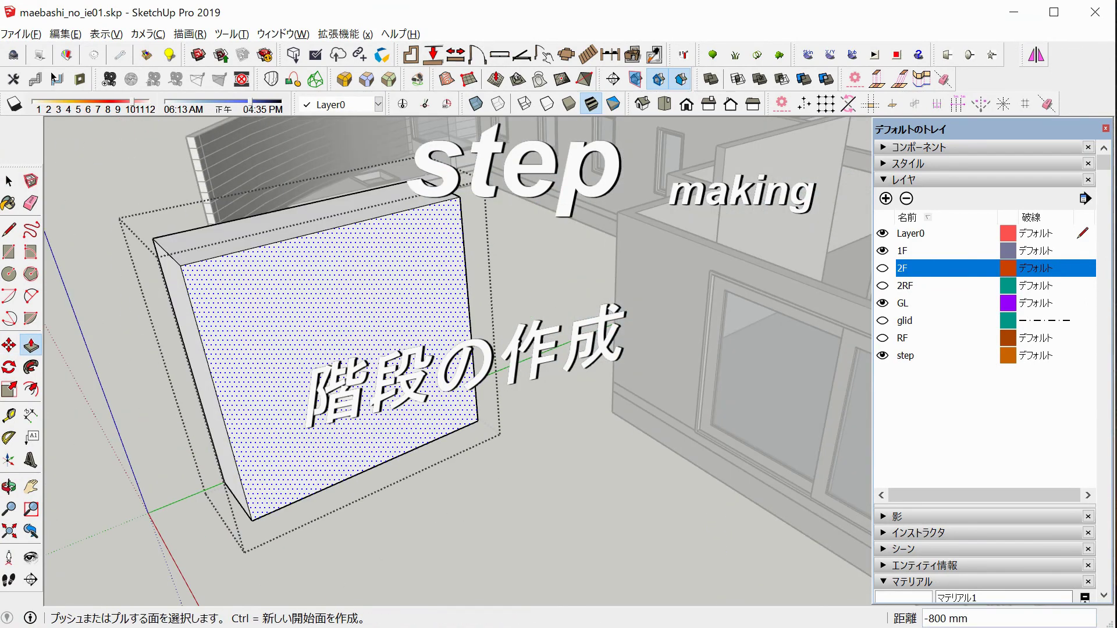
{"action": "key", "text": "m"}
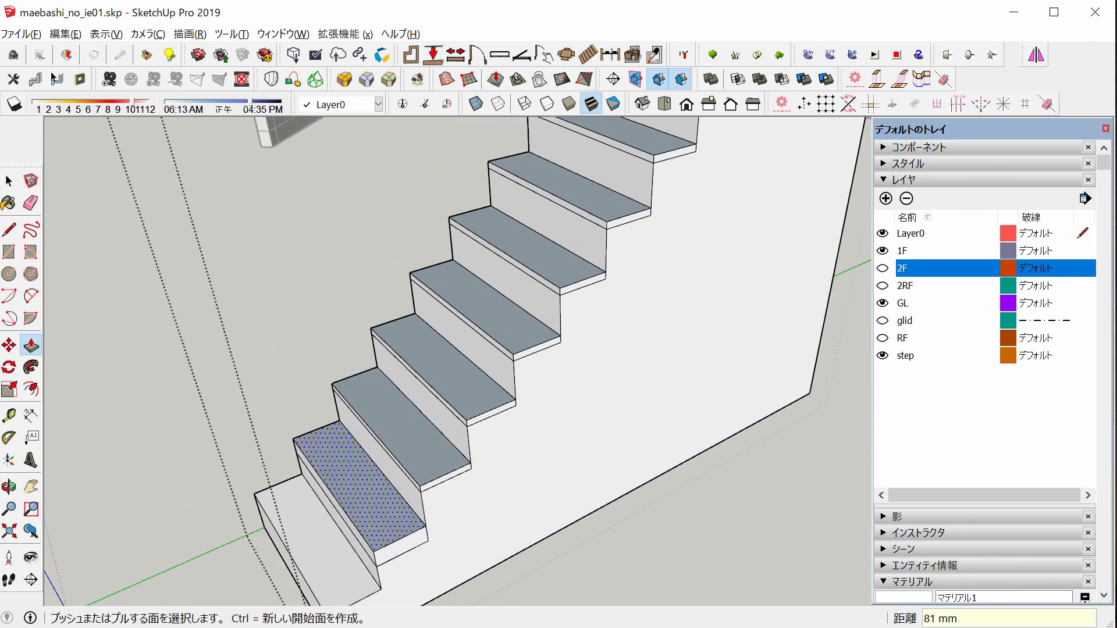
{"action": "mouse_move", "coordinate": [465, 349]}
{"action": "middle_mouse_down"}
{"action": "mouse_move", "coordinate": [466, 291]}
{"action": "mouse_move", "coordinate": [419, 337]}
{"action": "middle_mouse_up"}
{"action": "middle_click_drag", "start_coordinate": [465, 291], "coordinate": [407, 378]}
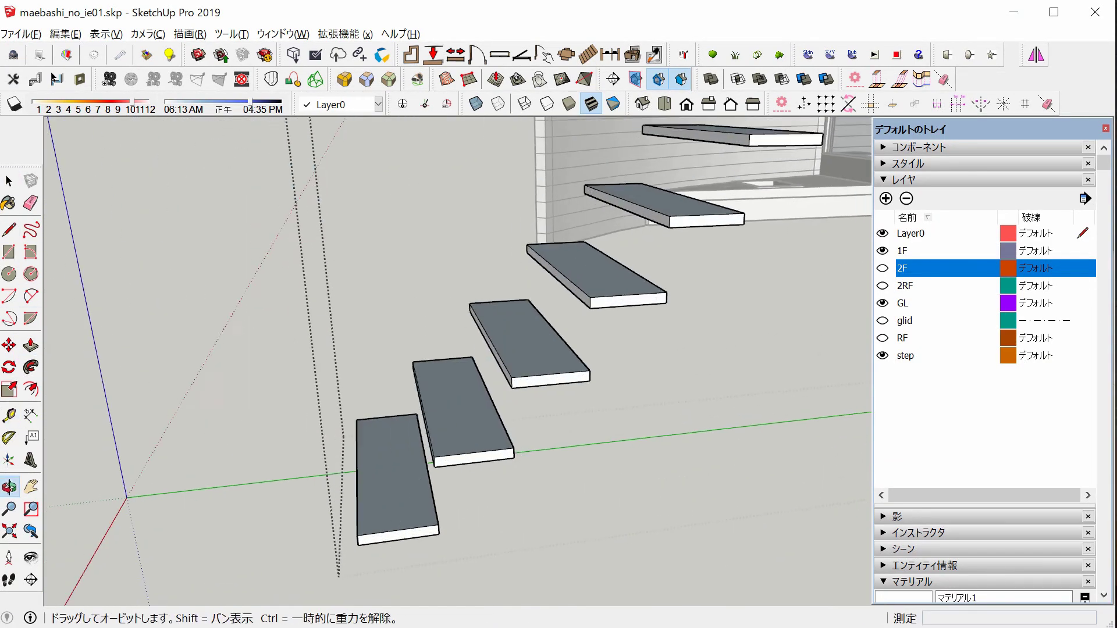
{"action": "scroll", "coordinate": [356, 473], "scroll_direction": "up", "scroll_amount": 2}
{"action": "left_click", "coordinate": [356, 473]}
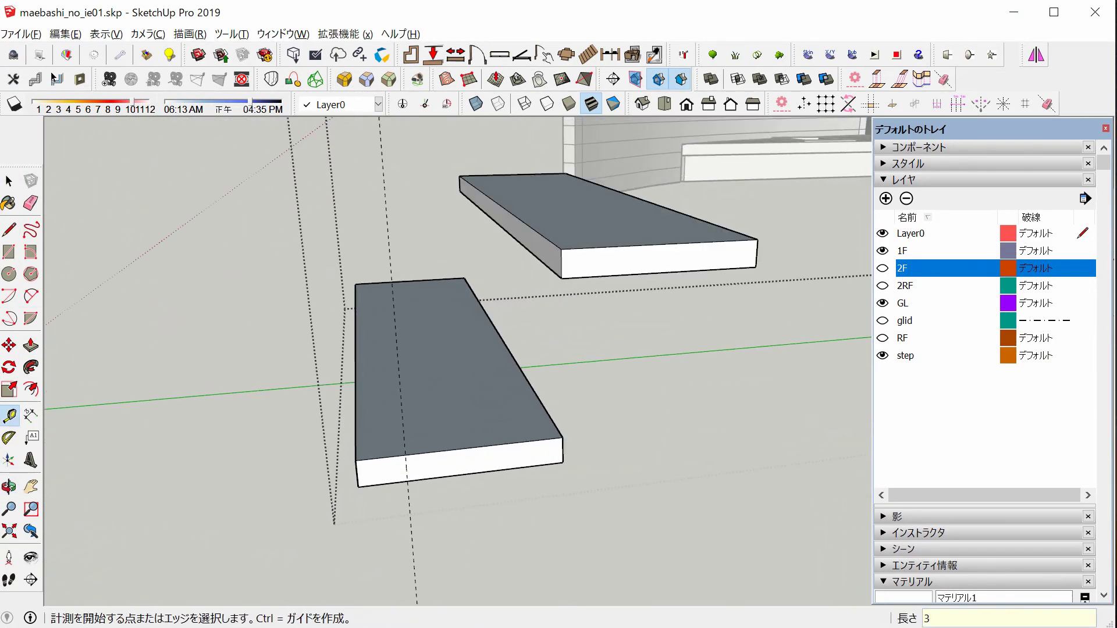
{"action": "middle_click_drag", "start_coordinate": [387, 456], "coordinate": [331, 427]}
{"action": "key", "text": "space"}
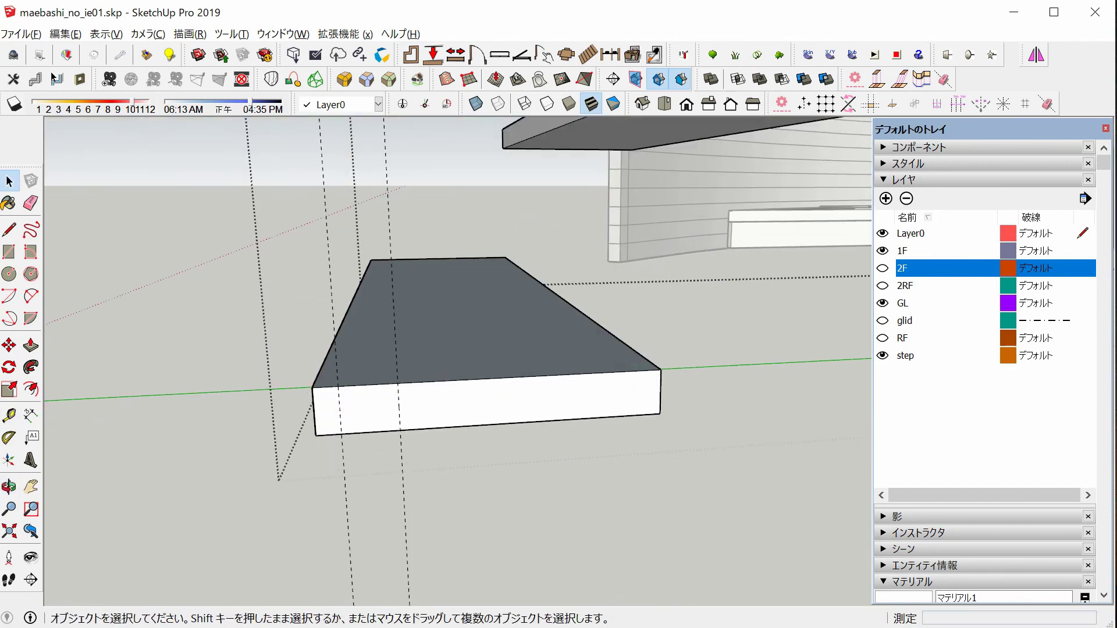
Shape the lower stair treads with rectangles and Push/Pull
{"action": "scroll", "coordinate": [458, 361], "scroll_direction": "down", "scroll_amount": 2}
{"action": "scroll", "coordinate": [458, 361], "scroll_direction": "down", "scroll_amount": 4}
{"action": "middle_click_drag", "start_coordinate": [458, 360], "coordinate": [407, 355]}
{"action": "mouse_move", "coordinate": [524, 500]}
{"action": "middle_mouse_down"}
{"action": "mouse_move", "coordinate": [521, 512]}
{"action": "mouse_move", "coordinate": [565, 425]}
{"action": "middle_mouse_up"}
{"action": "scroll", "coordinate": [520, 513], "scroll_direction": "up", "scroll_amount": 3}
{"action": "key", "text": "r"}
{"action": "scroll", "coordinate": [521, 513], "scroll_direction": "up", "scroll_amount": 2}
{"action": "scroll", "coordinate": [535, 514], "scroll_direction": "down", "scroll_amount": 2}
{"action": "key", "text": "p"}
{"action": "scroll", "coordinate": [564, 426], "scroll_direction": "up", "scroll_amount": 3}
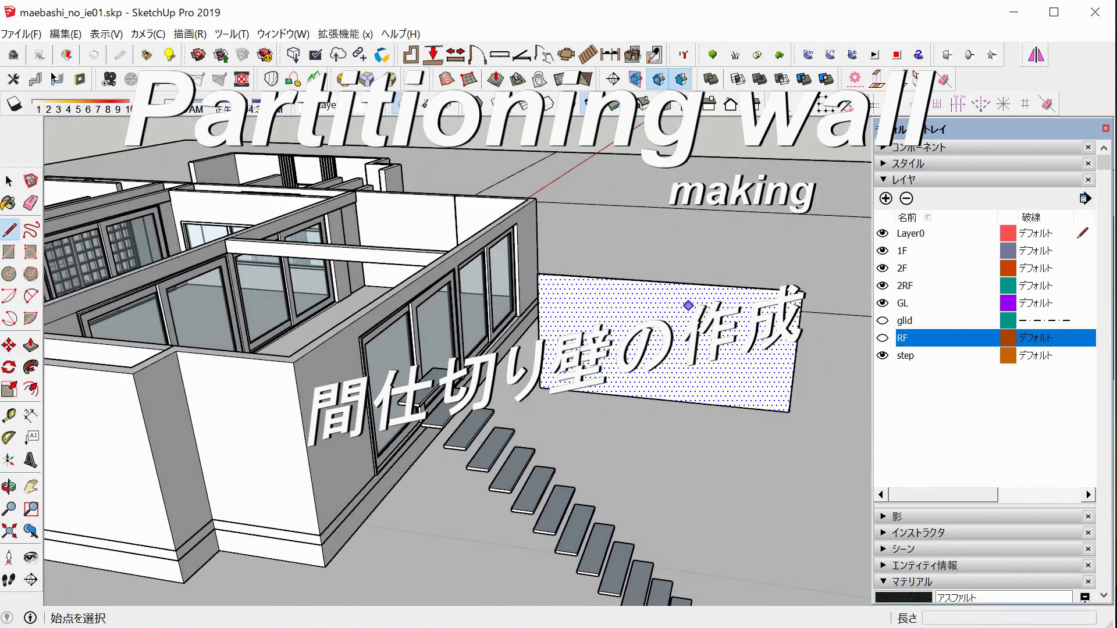
Draw a vertical line on the wall panel and move the panel 1641 mm right
{"action": "left_click", "coordinate": [600, 277]}
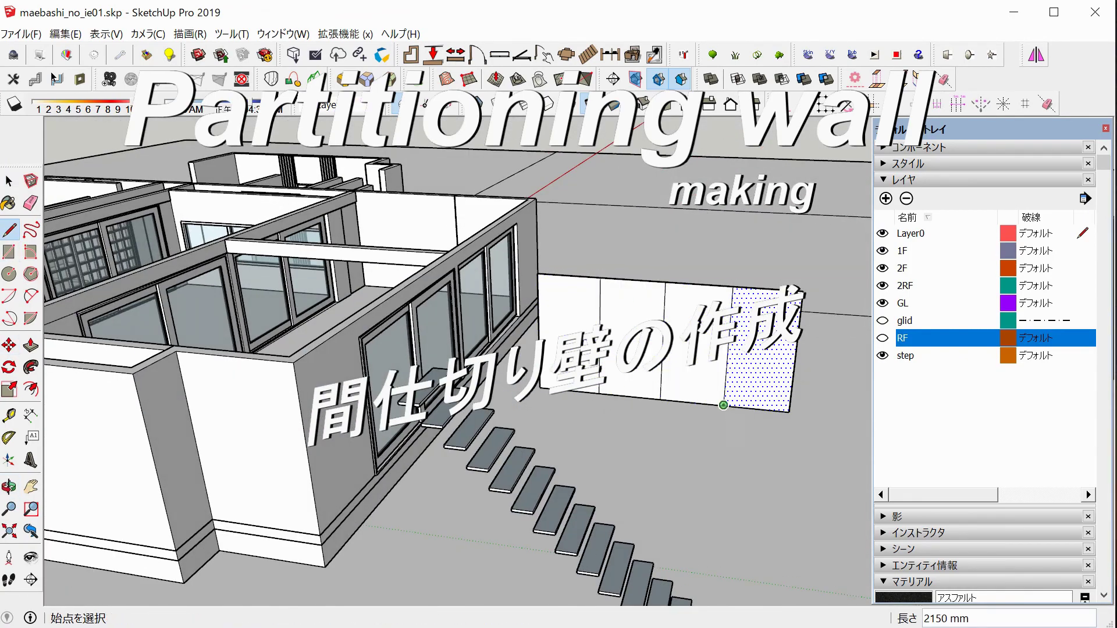
{"action": "key", "text": "space"}
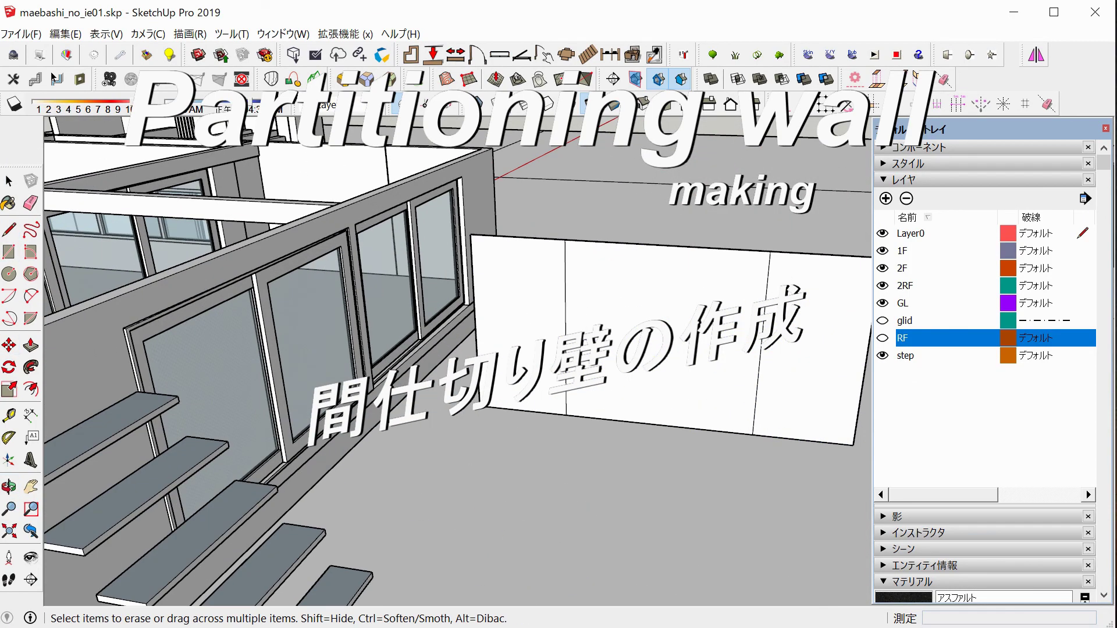
{"action": "key", "text": "m"}
{"action": "left_click", "coordinate": [768, 315]}
{"action": "key", "text": "space"}
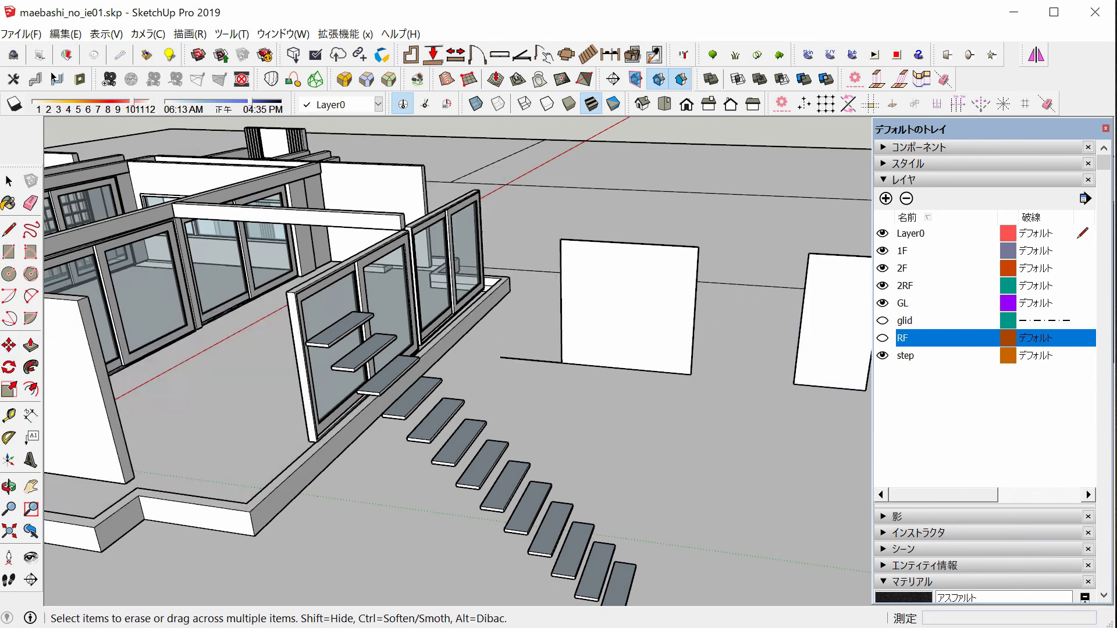
Apply translucent glass to the window pane and cancel the offset on the panel face
{"action": "key", "text": "space"}
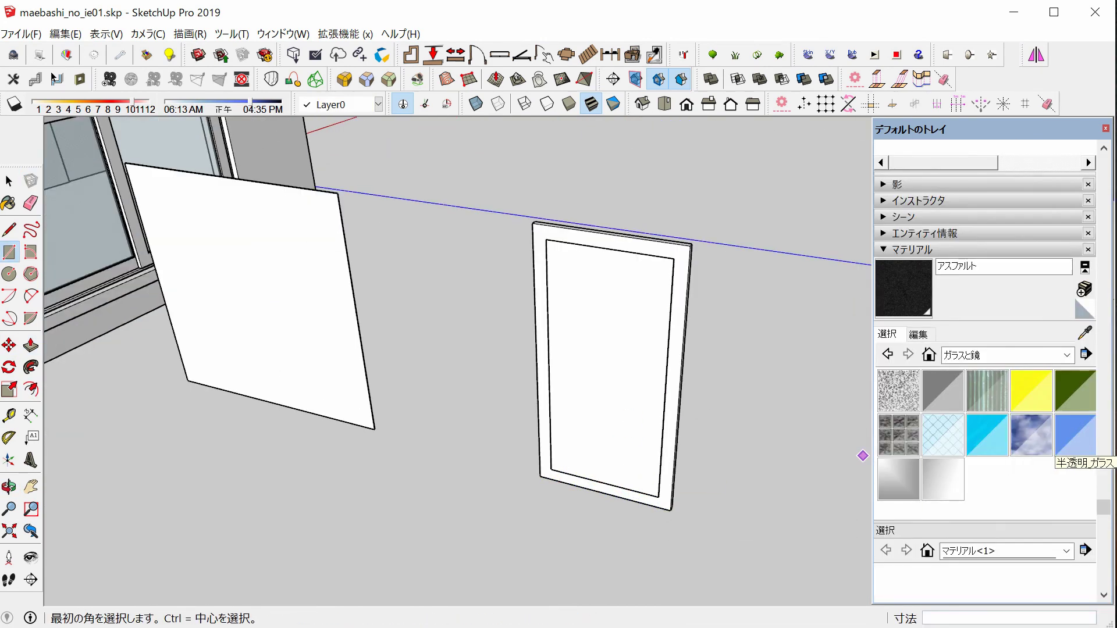
{"action": "left_click", "coordinate": [1075, 435]}
{"action": "left_click", "coordinate": [610, 366]}
{"action": "key", "text": "space"}
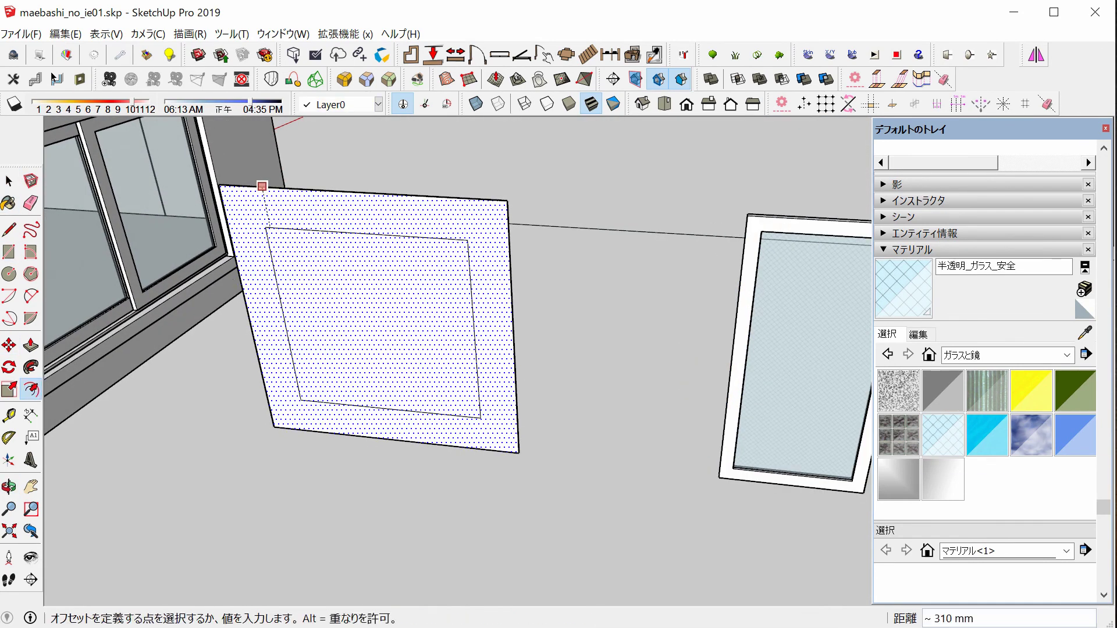
{"action": "key", "text": "Escape"}
{"action": "type", "text": "20/"}
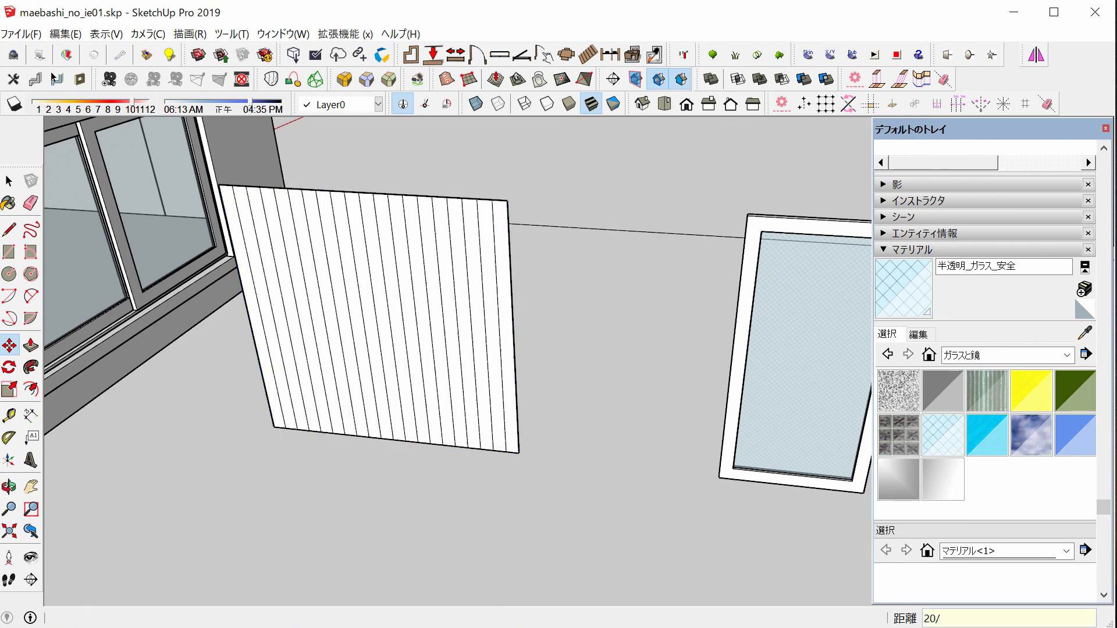
{"action": "key", "text": "e"}
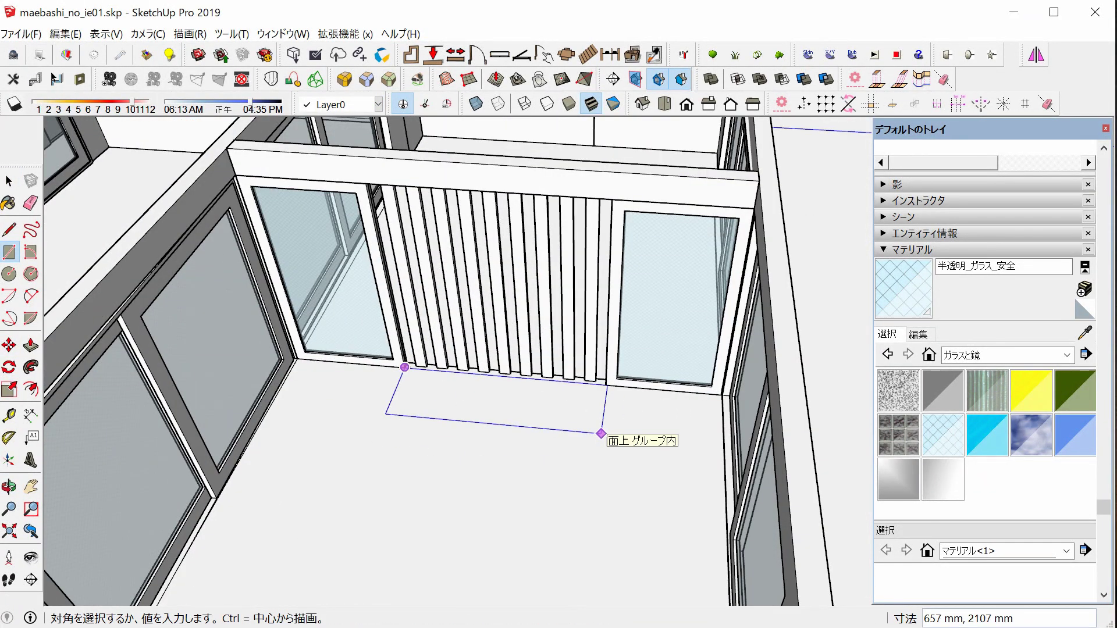
Close the floor rectangle into a face and extrude it into a cabinet box
{"action": "key", "text": "Return"}
{"action": "key", "text": "p"}
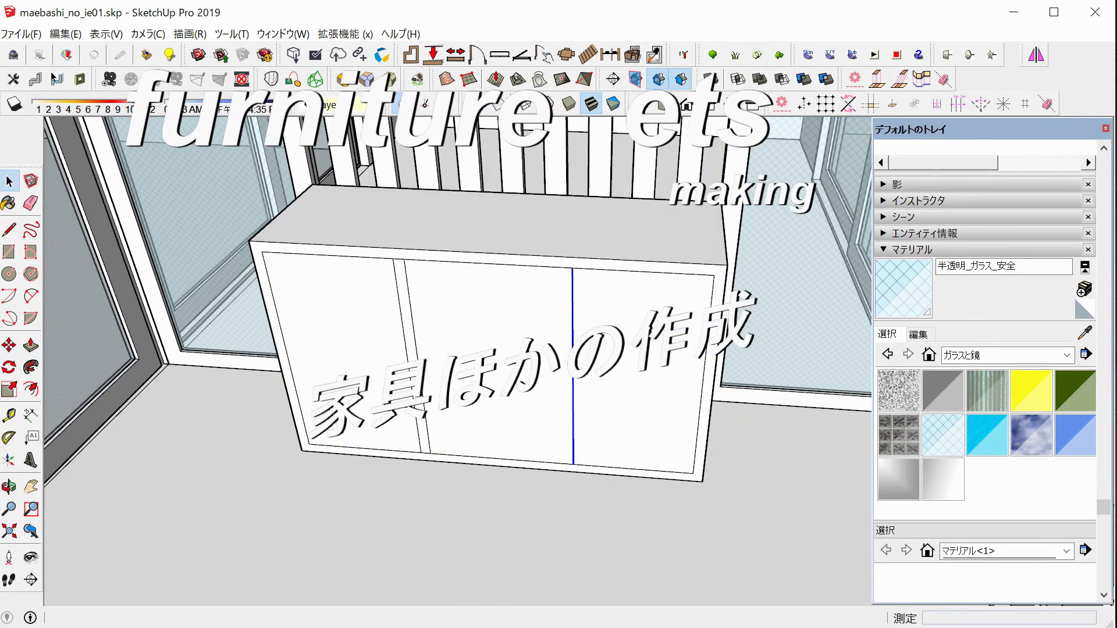
{"action": "middle_click_drag", "start_coordinate": [465, 349], "coordinate": [379, 325]}
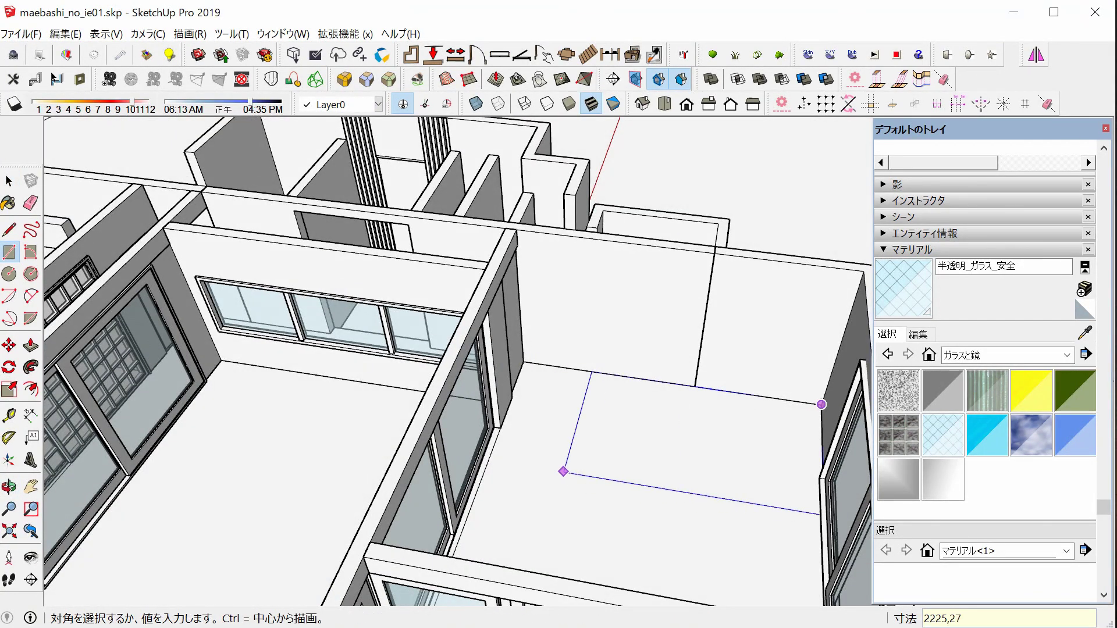
Place a floor guide measured from the wall edge
{"action": "scroll", "coordinate": [820, 403], "scroll_direction": "up", "scroll_amount": 2}
{"action": "scroll", "coordinate": [488, 387], "scroll_direction": "up", "scroll_amount": 3}
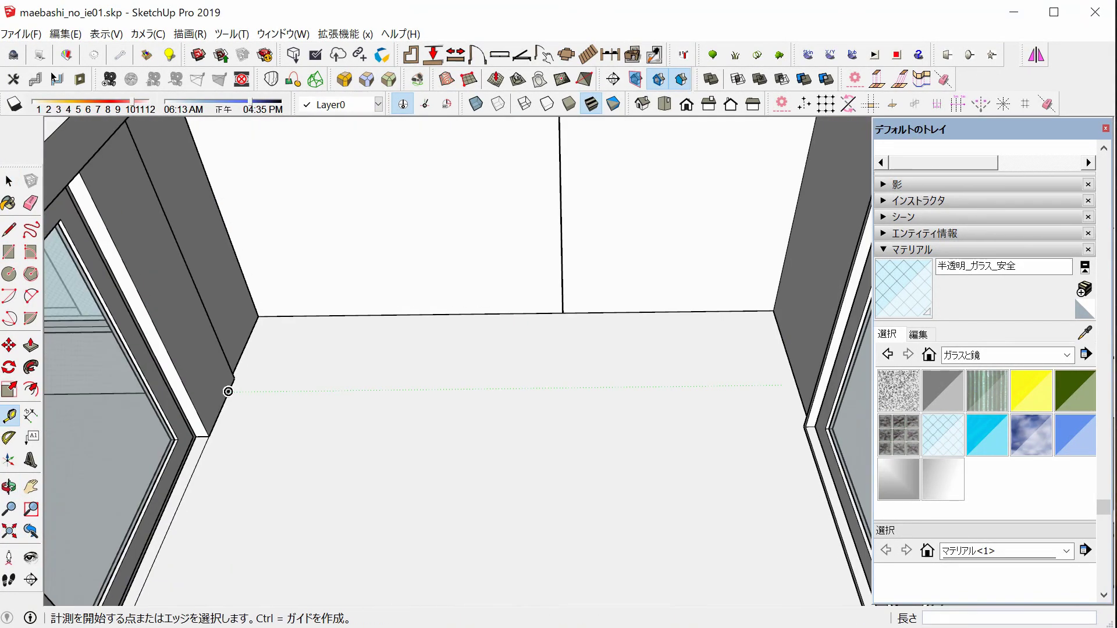
{"action": "scroll", "coordinate": [326, 416], "scroll_direction": "up", "scroll_amount": 2}
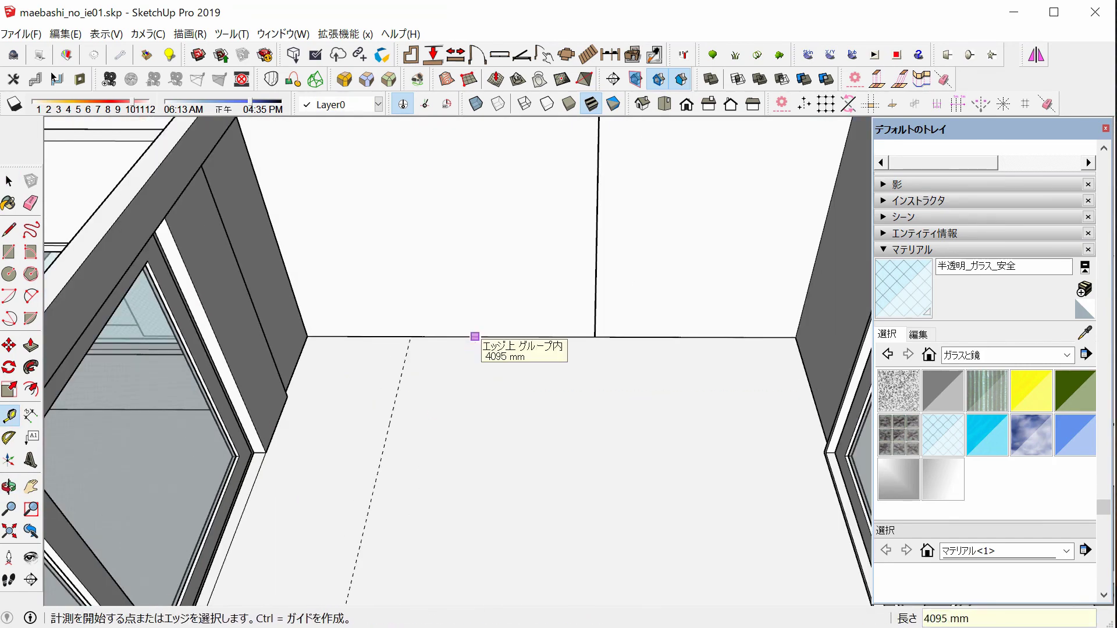
{"action": "scroll", "coordinate": [475, 336], "scroll_direction": "down", "scroll_amount": 2}
{"action": "left_click", "coordinate": [713, 389]}
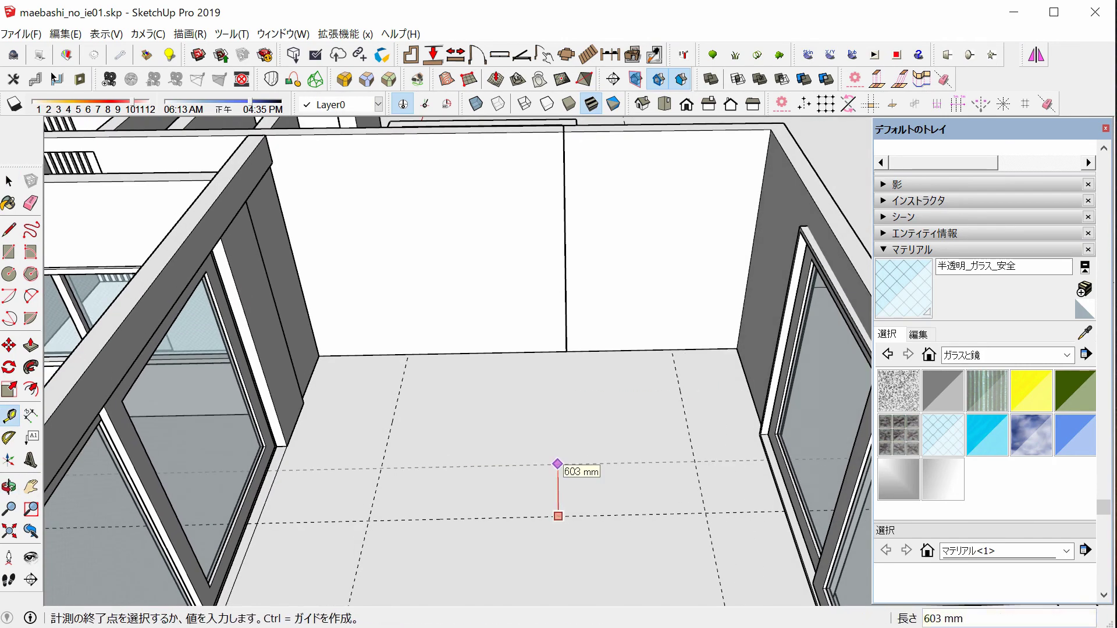
{"action": "left_click", "coordinate": [558, 464]}
{"action": "scroll", "coordinate": [581, 407], "scroll_direction": "up", "scroll_amount": 1}
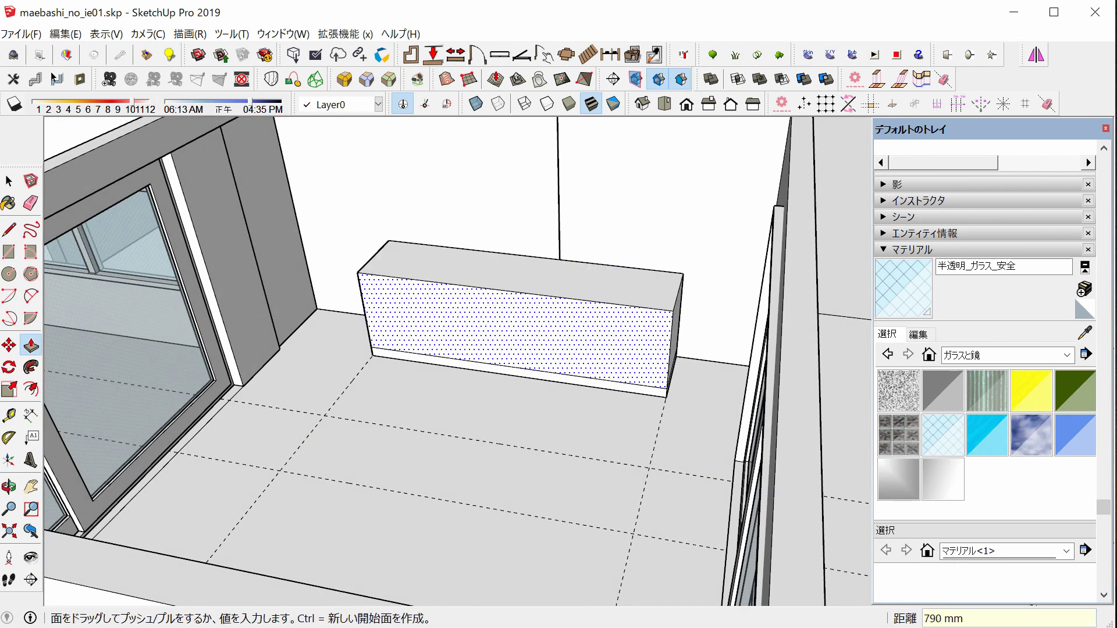
Draw the kitchen counter and sink the small top rectangle into a recess
{"action": "key", "text": "r"}
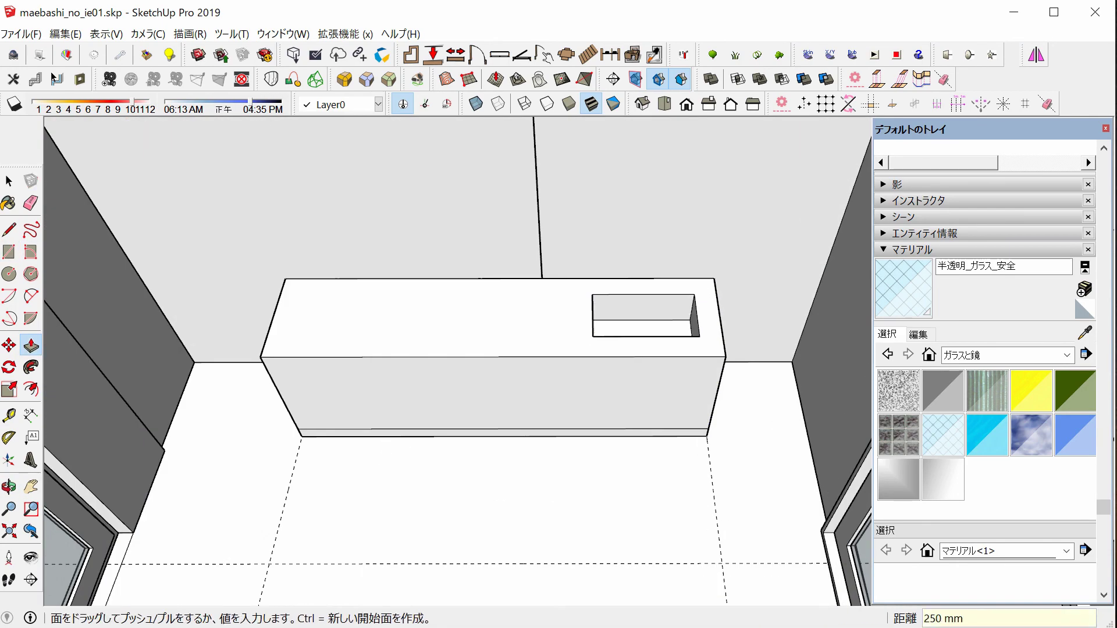
{"action": "middle_click_drag", "start_coordinate": [465, 349], "coordinate": [465, 290]}
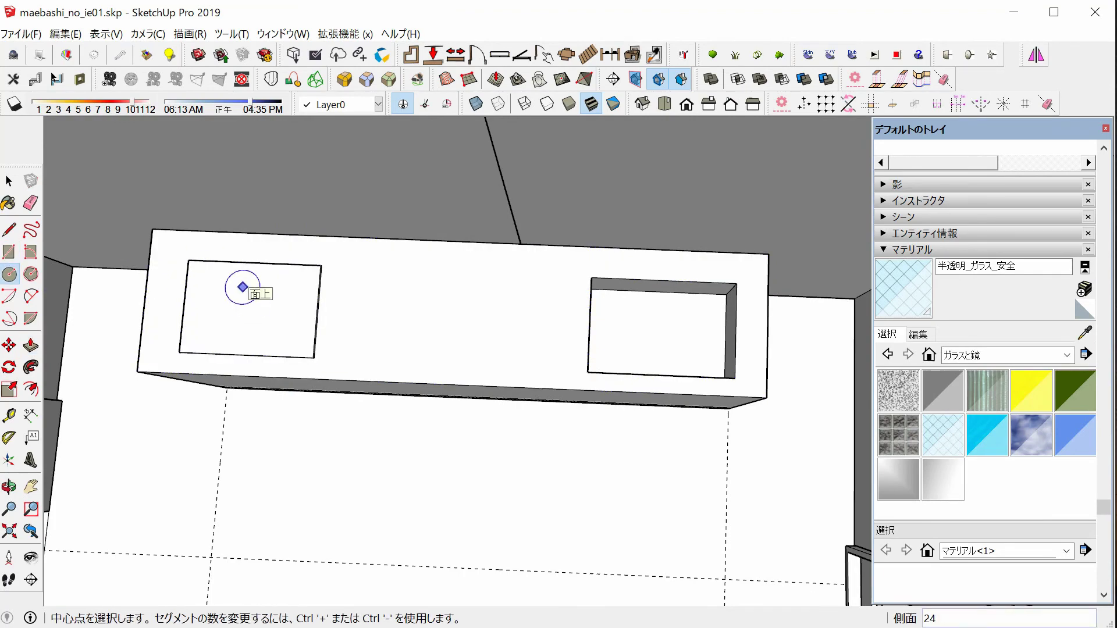
{"action": "scroll", "coordinate": [248, 286], "scroll_direction": "down", "scroll_amount": 3}
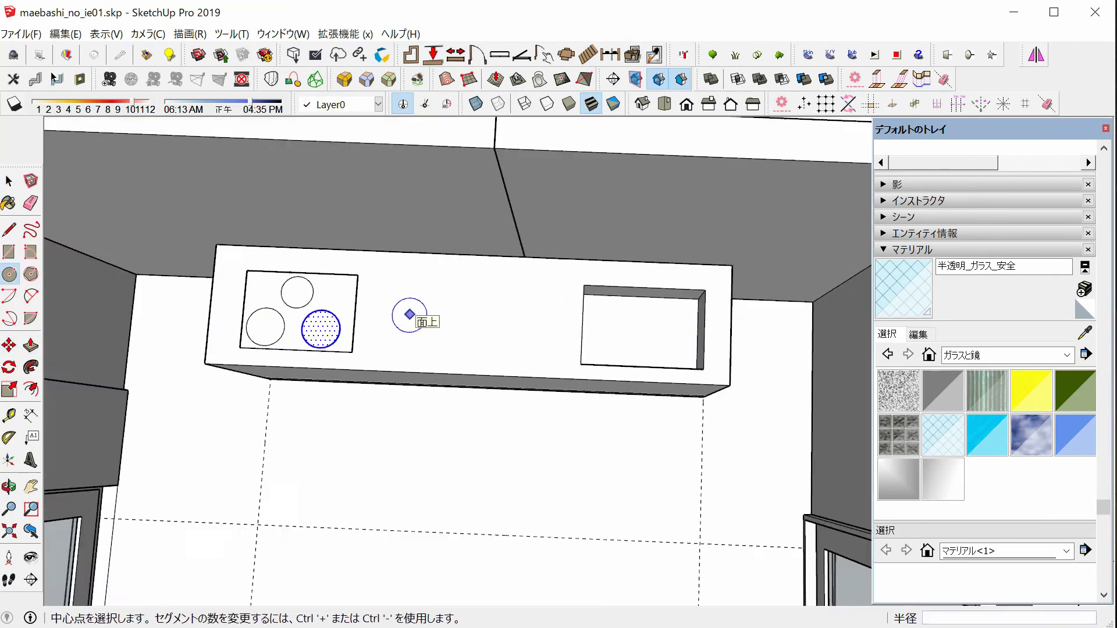
{"action": "middle_click_drag", "start_coordinate": [407, 317], "coordinate": [425, 589]}
{"action": "scroll", "coordinate": [315, 445], "scroll_direction": "up", "scroll_amount": 2}
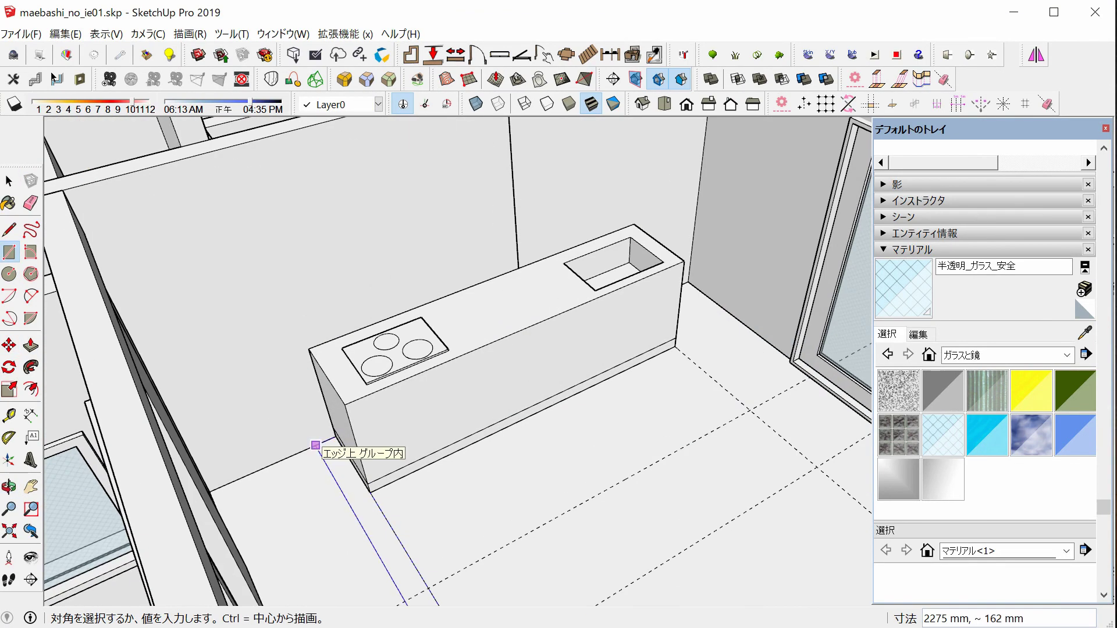
{"action": "scroll", "coordinate": [321, 442], "scroll_direction": "down", "scroll_amount": 3}
{"action": "key", "text": "p"}
{"action": "middle_click_drag", "start_coordinate": [465, 325], "coordinate": [285, 262]}
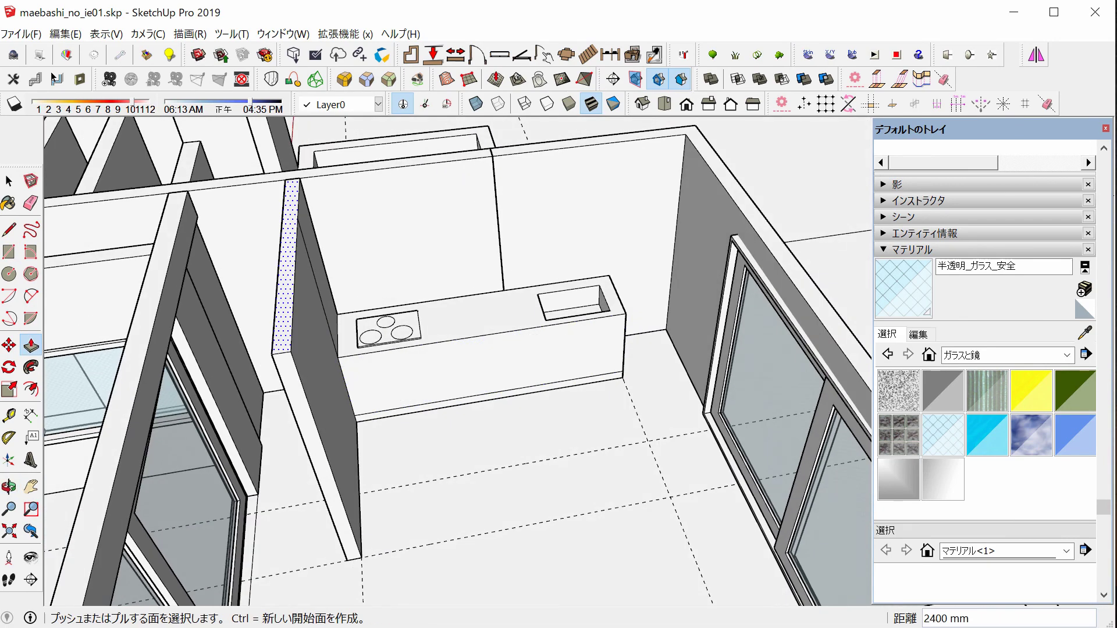
Add a measured guide and move geometry to position the cooktop and partition
{"action": "key", "text": "t"}
{"action": "scroll", "coordinate": [361, 529], "scroll_direction": "up", "scroll_amount": 2}
{"action": "type", "text": "7"}
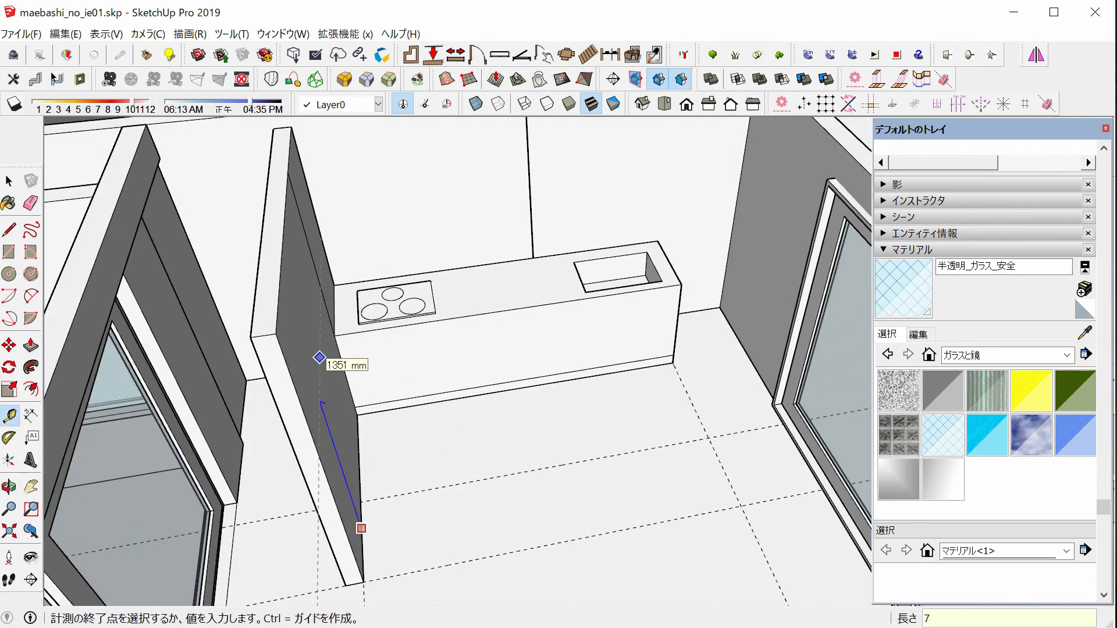
{"action": "key", "text": "Return"}
{"action": "middle_click_drag", "start_coordinate": [319, 357], "coordinate": [265, 248]}
{"action": "key", "text": "m"}
{"action": "middle_click_drag", "start_coordinate": [314, 346], "coordinate": [234, 316]}
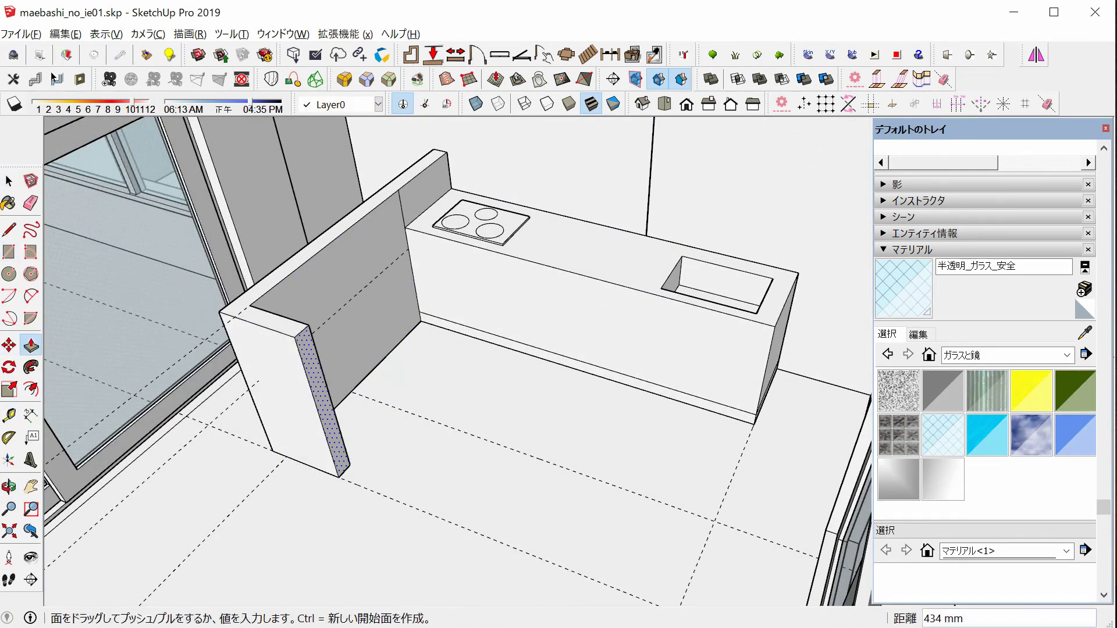
{"action": "key", "text": "space"}
{"action": "middle_click_drag", "start_coordinate": [536, 251], "coordinate": [686, 173]}
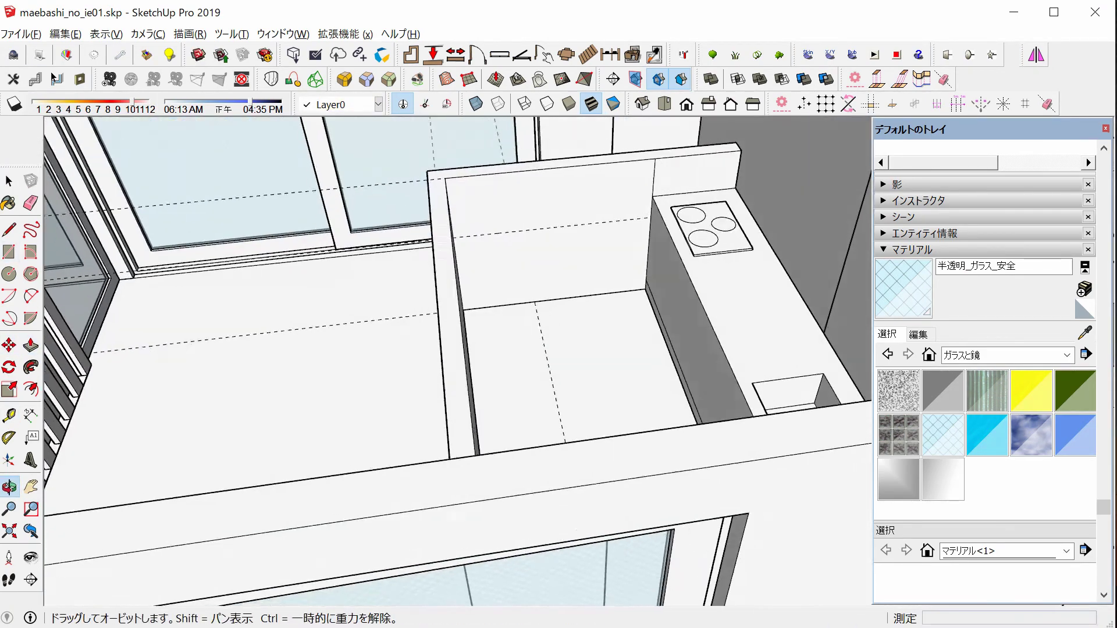
Draw and extrude the partition, then copy a counter piece beside the window
{"action": "key", "text": "l"}
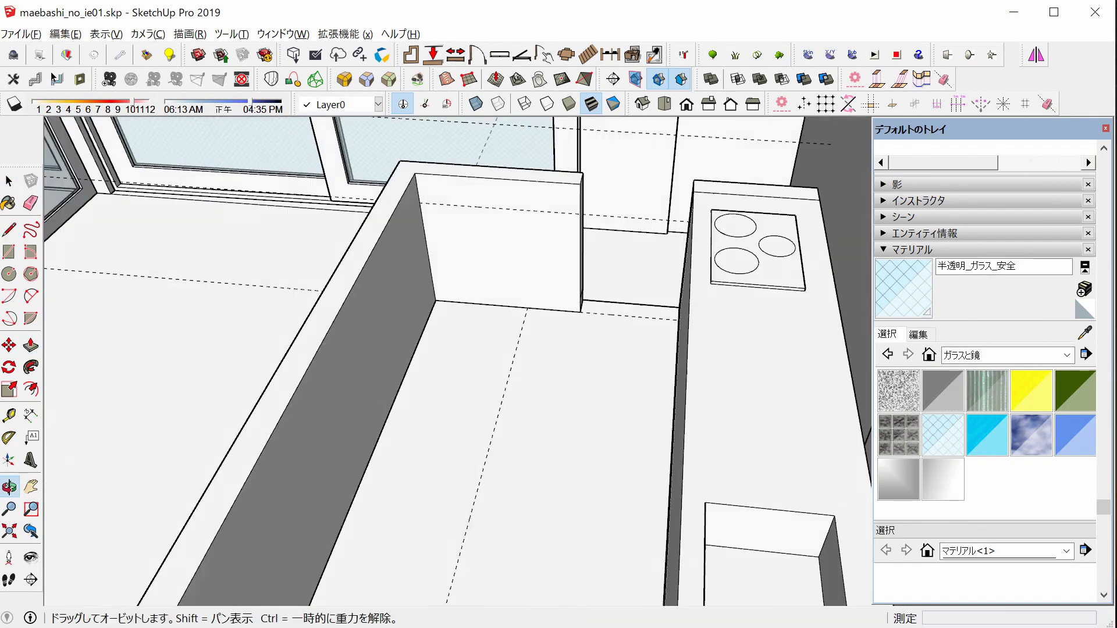
{"action": "middle_click_drag", "start_coordinate": [460, 361], "coordinate": [378, 326]}
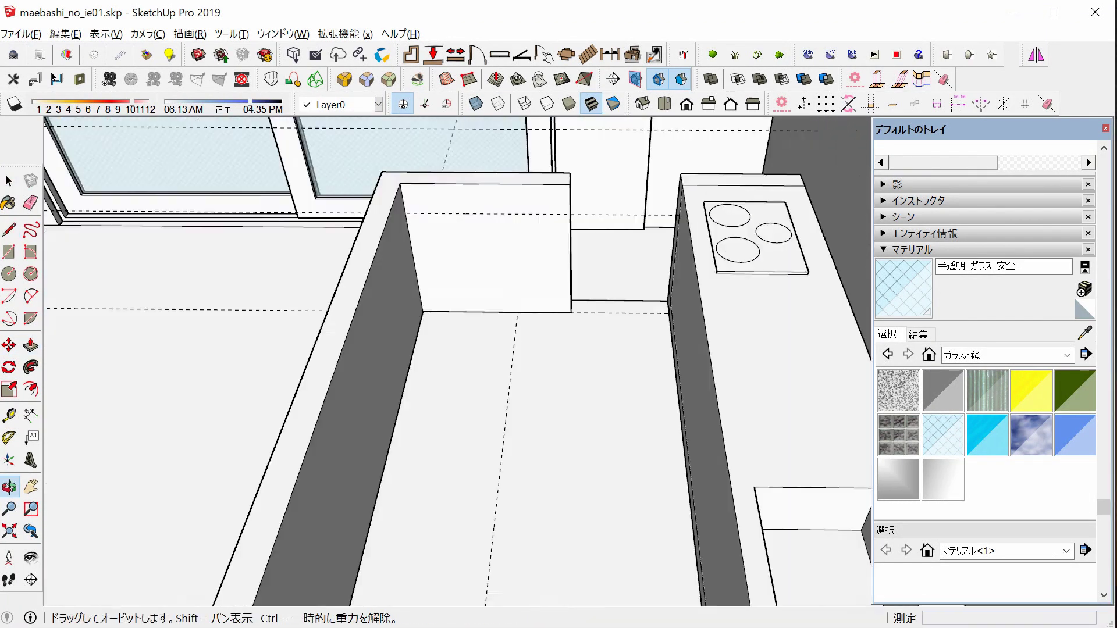
{"action": "key", "text": "space"}
{"action": "middle_click_drag", "start_coordinate": [442, 361], "coordinate": [524, 291]}
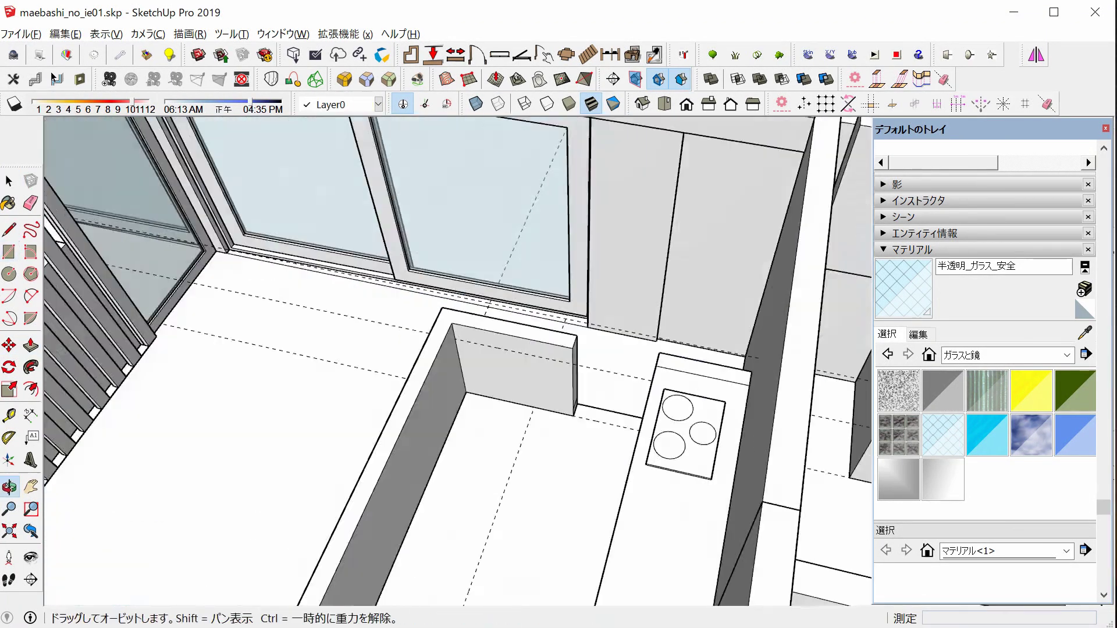
{"action": "key", "text": "p"}
{"action": "scroll", "coordinate": [662, 196], "scroll_direction": "up", "scroll_amount": 3}
{"action": "key", "text": "m"}
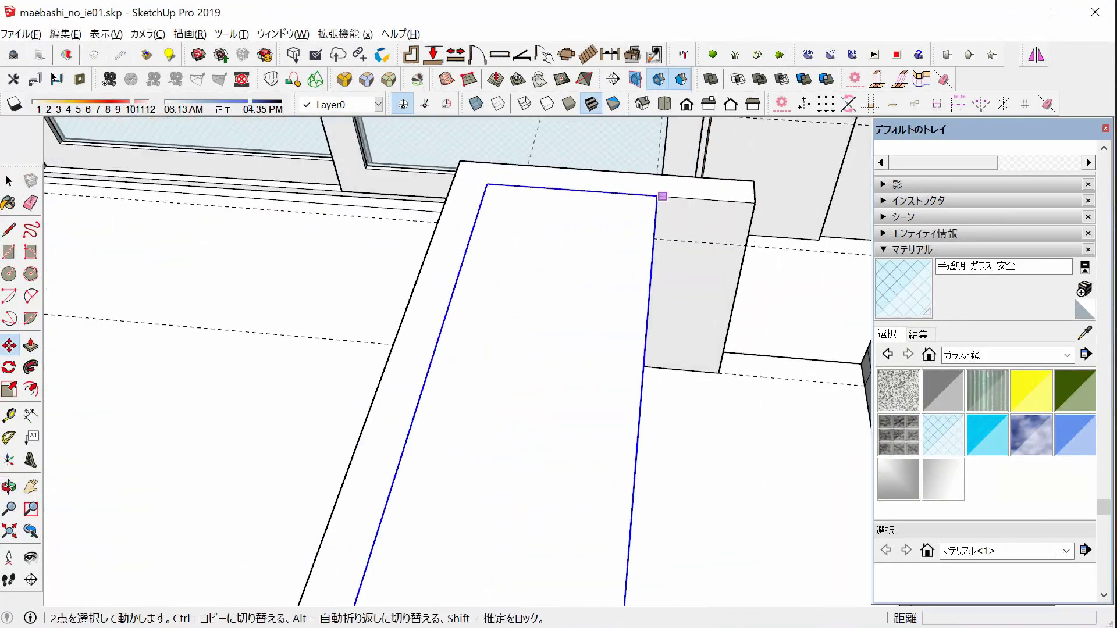
{"action": "middle_click_drag", "start_coordinate": [407, 326], "coordinate": [444, 297]}
{"action": "left_click", "coordinate": [618, 284]}
{"action": "scroll", "coordinate": [618, 284], "scroll_direction": "down", "scroll_amount": 5}
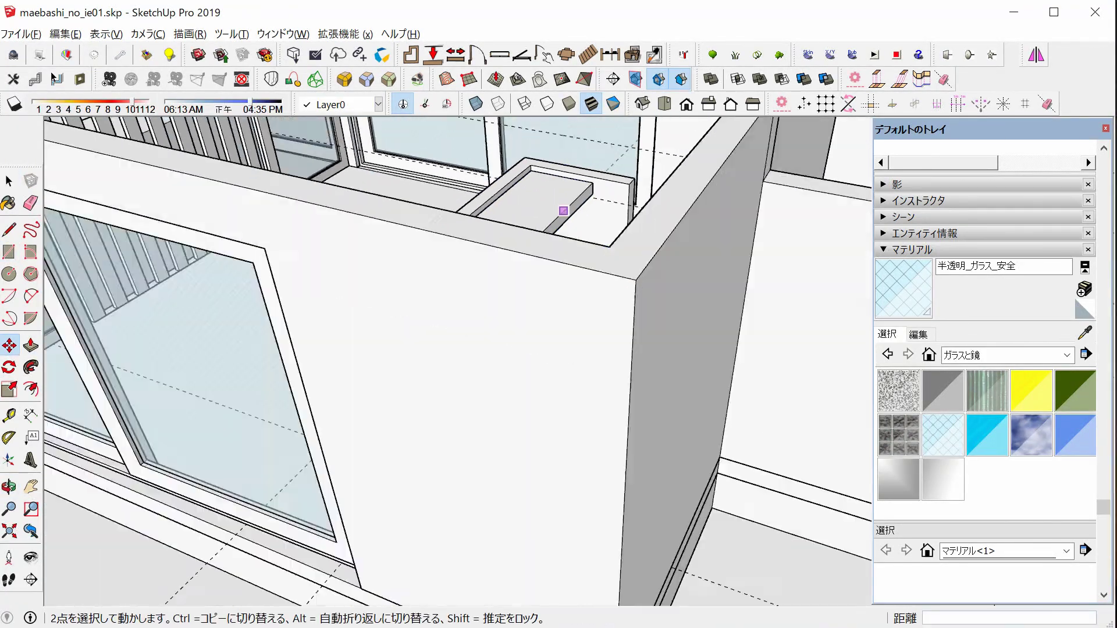
{"action": "middle_click_drag", "start_coordinate": [618, 284], "coordinate": [524, 325]}
Draw a thin rectangle on the roof and extrude it into a 3264 mm rib
{"action": "key", "text": "space"}
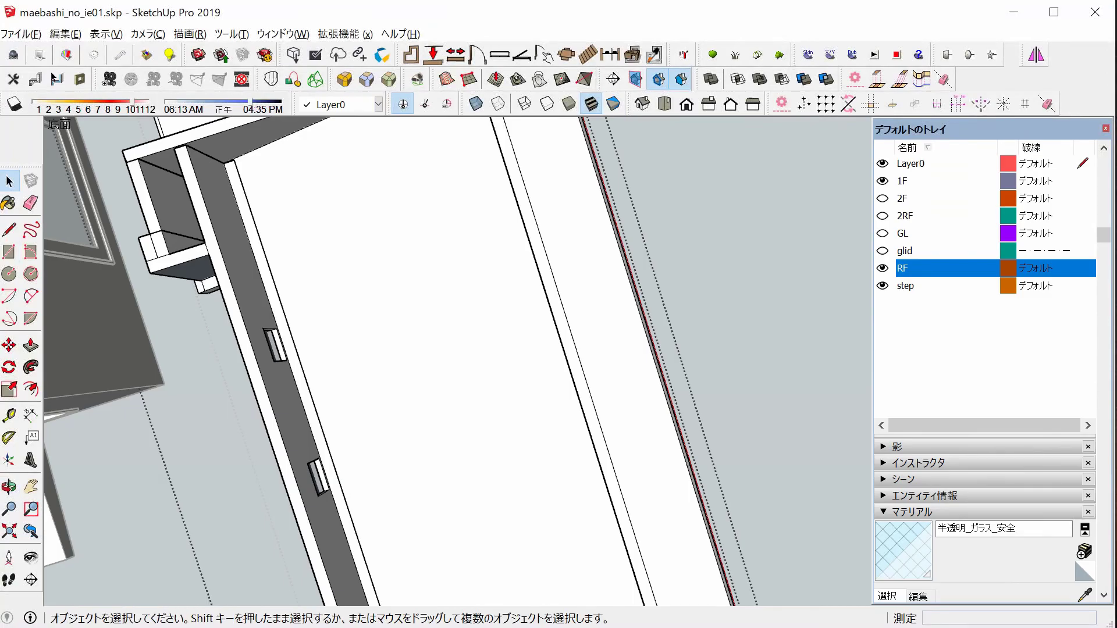
{"action": "middle_click_drag", "start_coordinate": [349, 291], "coordinate": [280, 192]}
{"action": "key", "text": "r"}
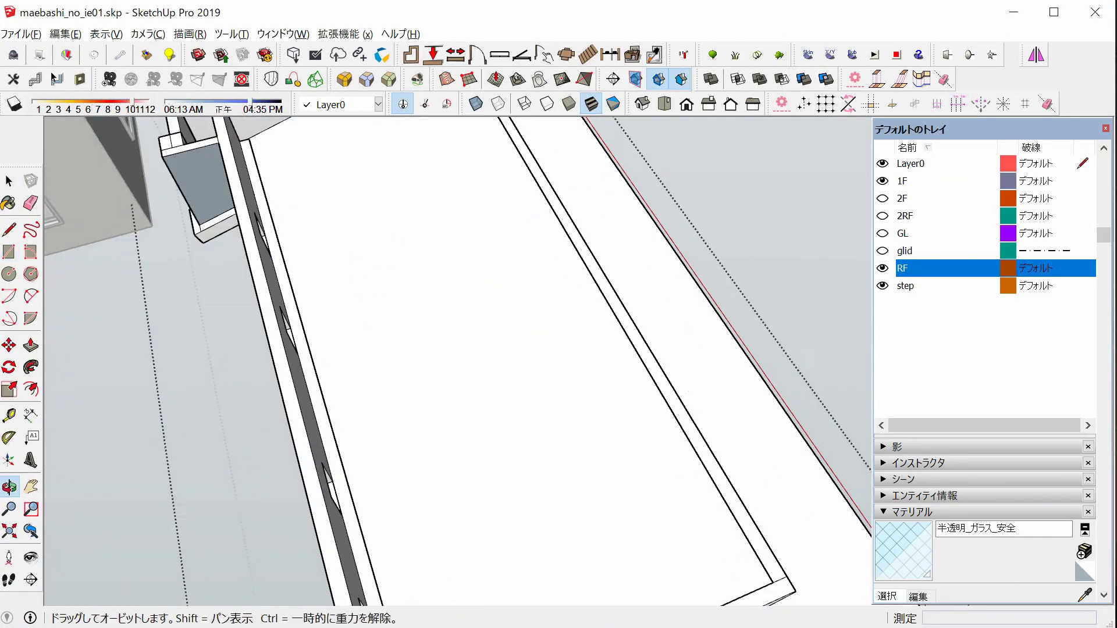
{"action": "mouse_move", "coordinate": [524, 349]}
{"action": "middle_mouse_down"}
{"action": "mouse_move", "coordinate": [584, 559]}
{"action": "mouse_move", "coordinate": [411, 466]}
{"action": "middle_mouse_up"}
{"action": "scroll", "coordinate": [411, 466], "scroll_direction": "up", "scroll_amount": 3}
{"action": "key", "text": "p"}
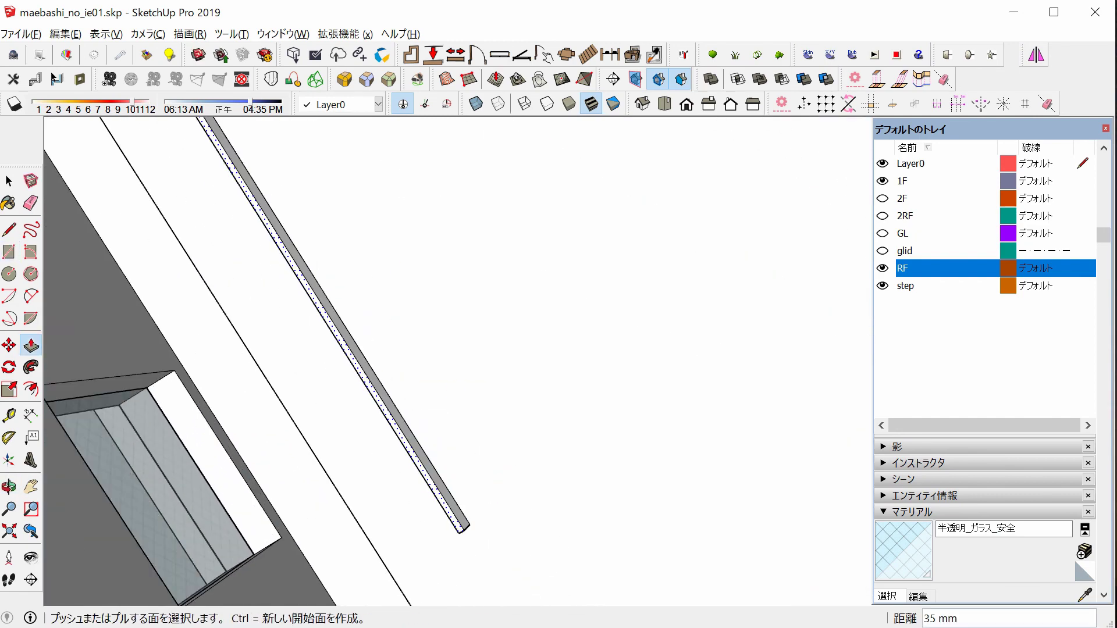
{"action": "middle_click_drag", "start_coordinate": [442, 360], "coordinate": [407, 326]}
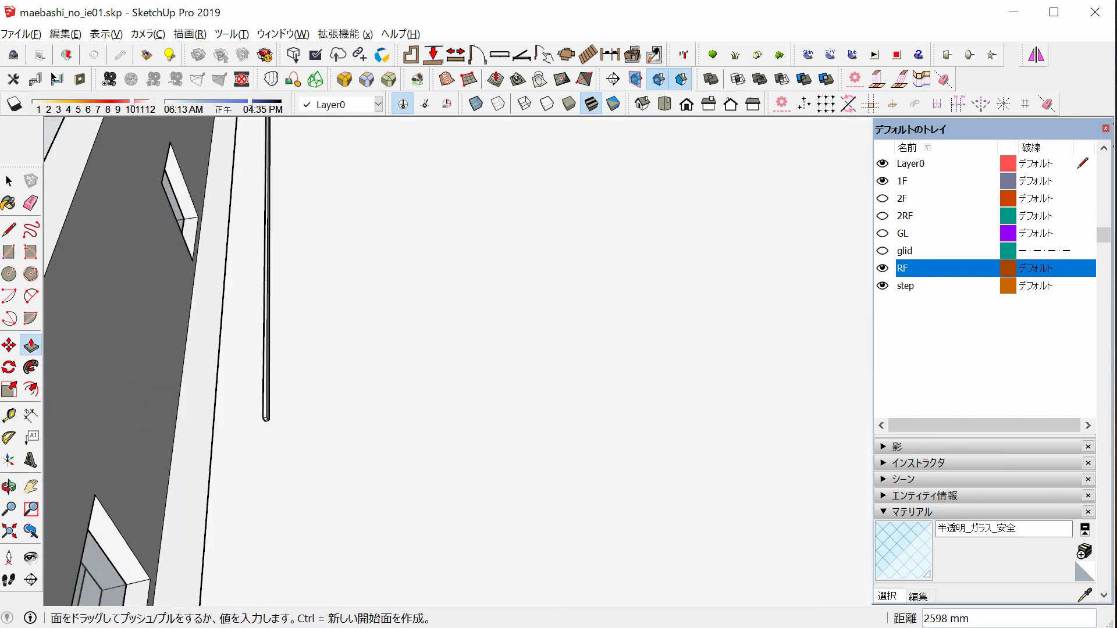
{"action": "left_click", "coordinate": [407, 326]}
Orbit and zoom in close to inspect the new rib along the roof ledge
{"action": "scroll", "coordinate": [457, 360], "scroll_direction": "down", "scroll_amount": 5}
{"action": "middle_click_drag", "start_coordinate": [458, 360], "coordinate": [407, 349]}
{"action": "scroll", "coordinate": [457, 361], "scroll_direction": "up", "scroll_amount": 5}
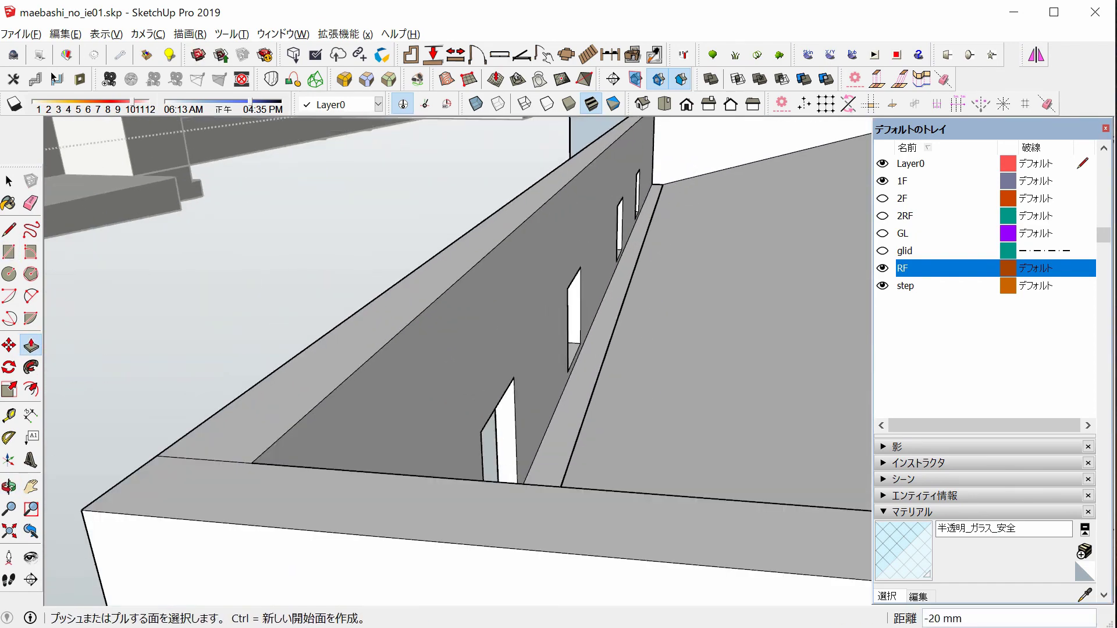
{"action": "scroll", "coordinate": [457, 360], "scroll_direction": "up", "scroll_amount": 3}
{"action": "scroll", "coordinate": [458, 361], "scroll_direction": "up", "scroll_amount": 3}
{"action": "mouse_move", "coordinate": [457, 361]}
{"action": "middle_mouse_down"}
{"action": "mouse_move", "coordinate": [442, 372]}
{"action": "mouse_move", "coordinate": [442, 349]}
{"action": "mouse_move", "coordinate": [407, 349]}
{"action": "mouse_move", "coordinate": [442, 349]}
{"action": "middle_mouse_up"}
{"action": "scroll", "coordinate": [457, 360], "scroll_direction": "up", "scroll_amount": 3}
{"action": "key", "text": "space"}
{"action": "key", "text": "space"}
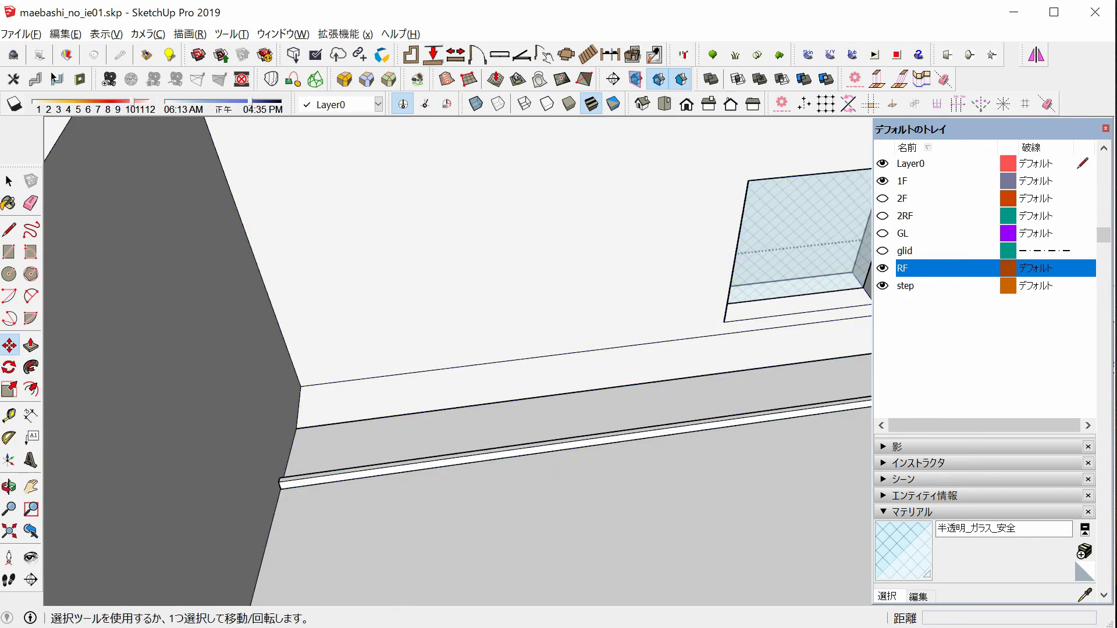
{"action": "middle_click_drag", "start_coordinate": [262, 573], "coordinate": [280, 523]}
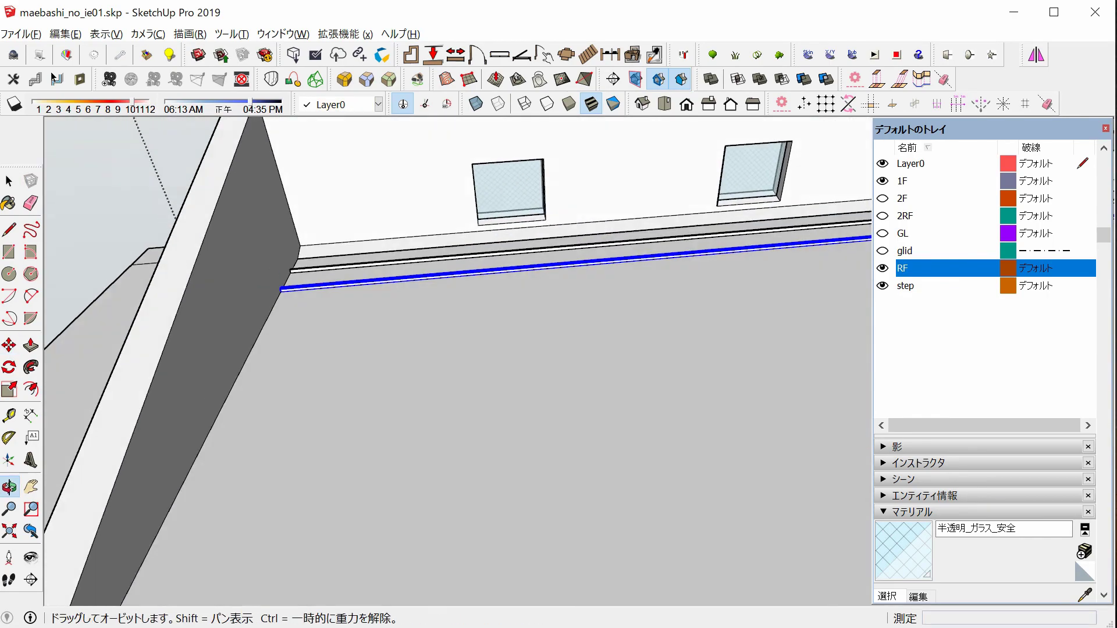
Start a rectangle at the roof's wall edge, then cancel it
{"action": "key", "text": "space"}
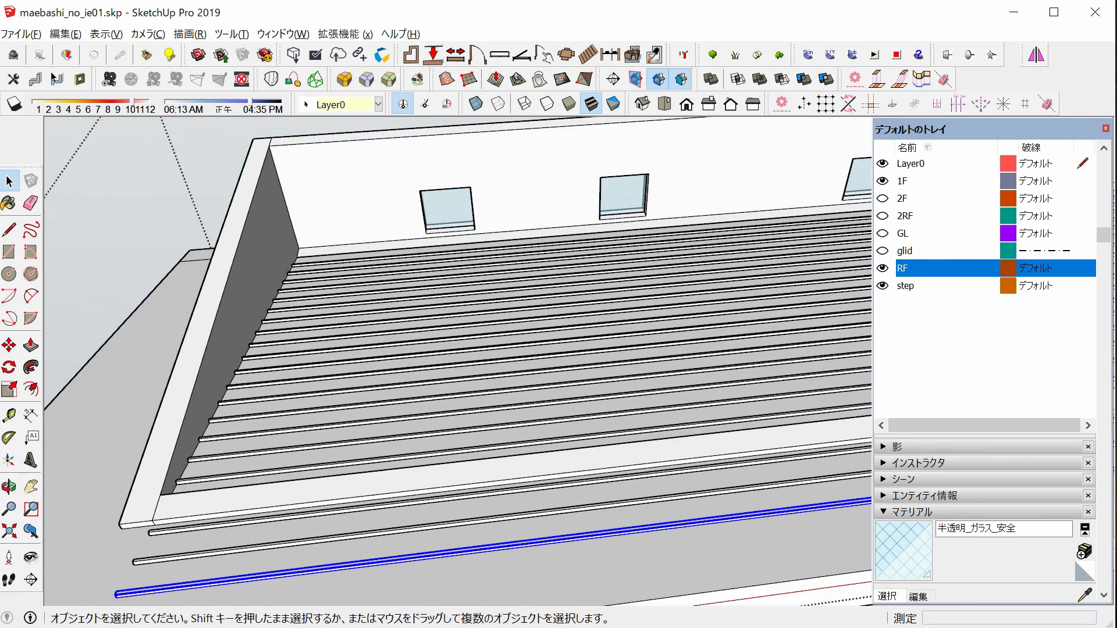
{"action": "middle_click_drag", "start_coordinate": [291, 270], "coordinate": [293, 208]}
{"action": "key", "text": "r"}
{"action": "scroll", "coordinate": [294, 207], "scroll_direction": "up", "scroll_amount": 3}
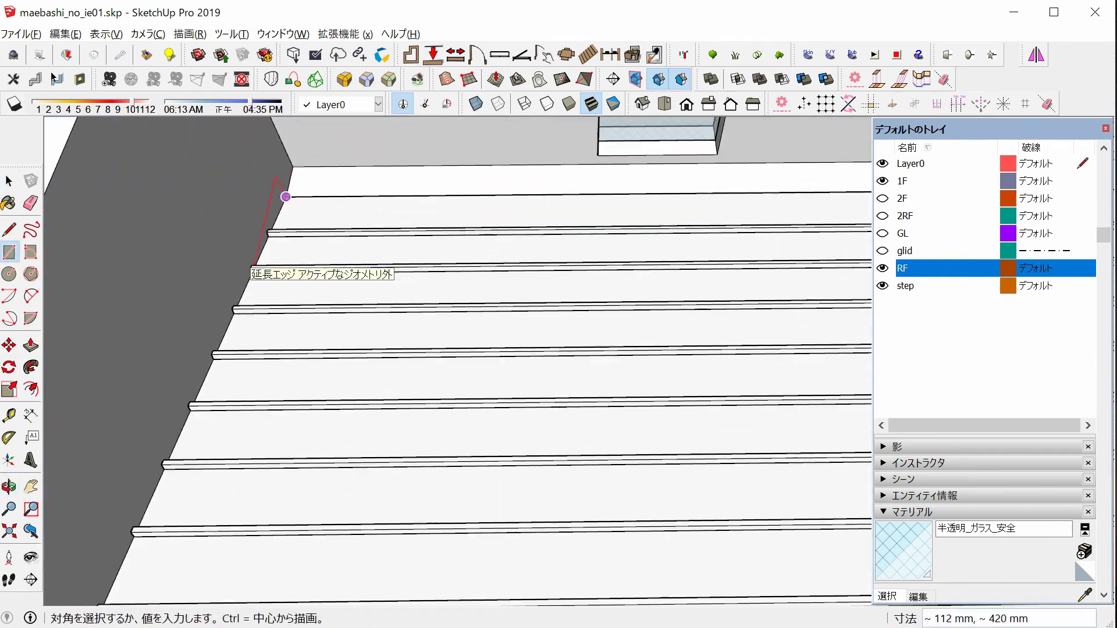
{"action": "left_click", "coordinate": [295, 186]}
{"action": "scroll", "coordinate": [294, 186], "scroll_direction": "up", "scroll_amount": 2}
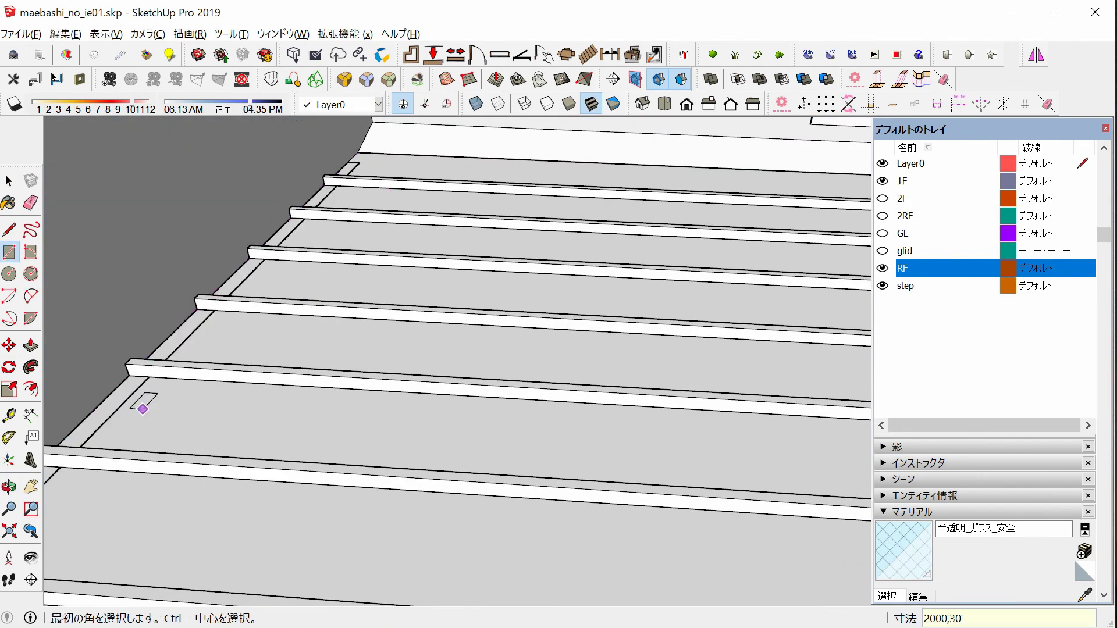
{"action": "key", "text": "space"}
Copy the edge slat along the roof's parapet edge and check the result
{"action": "middle_click_drag", "start_coordinate": [442, 349], "coordinate": [442, 279]}
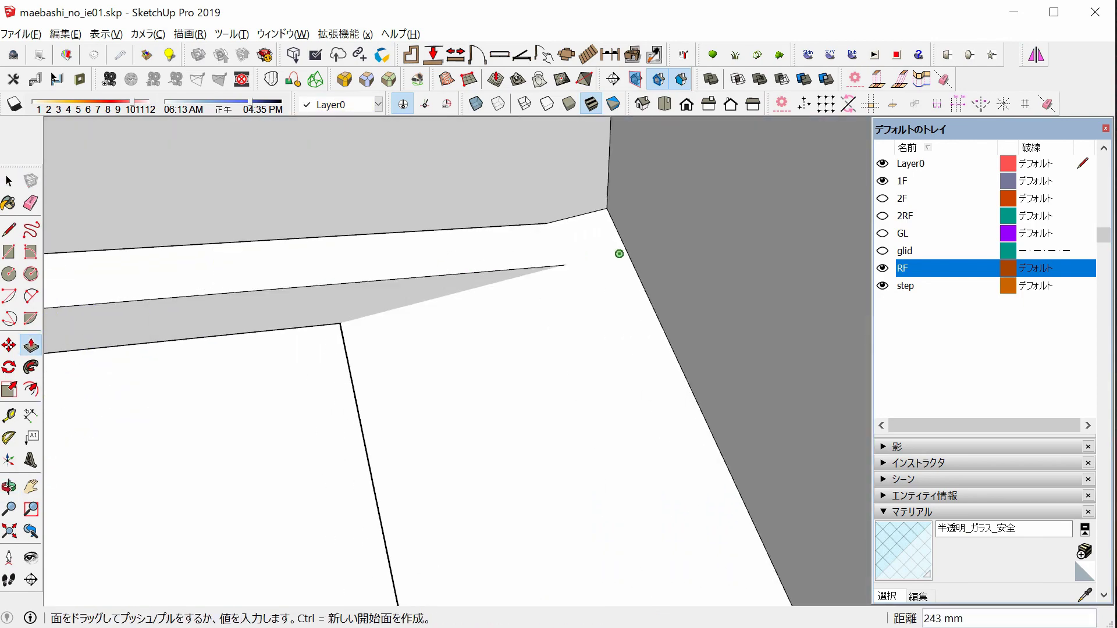
{"action": "middle_click_drag", "start_coordinate": [619, 254], "coordinate": [582, 302]}
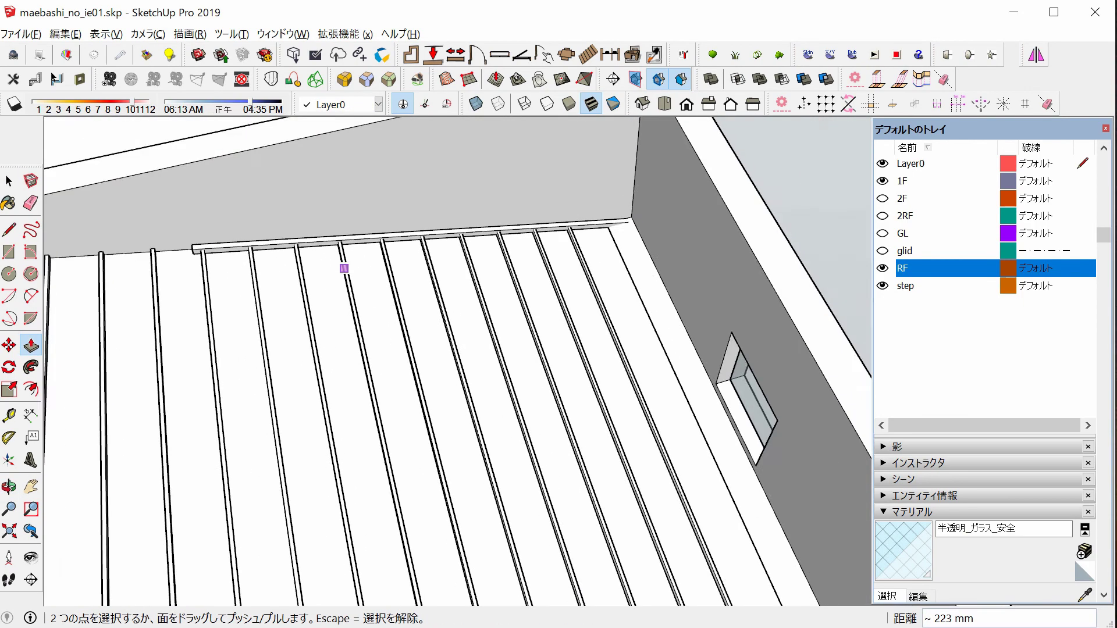
{"action": "scroll", "coordinate": [582, 302], "scroll_direction": "up", "scroll_amount": 3}
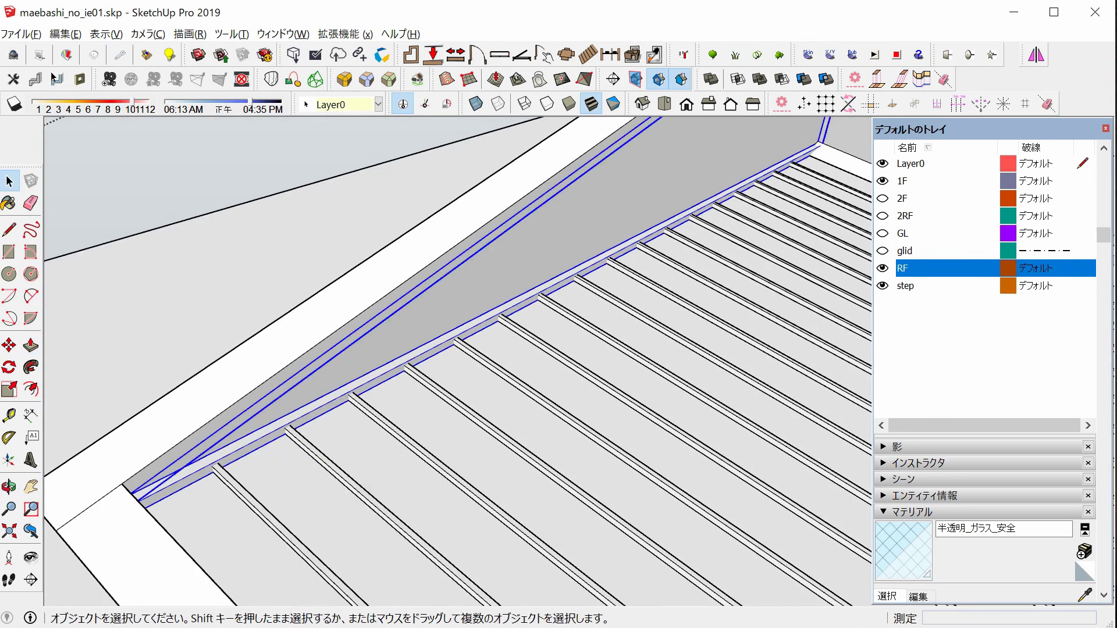
{"action": "middle_click_drag", "start_coordinate": [442, 349], "coordinate": [442, 273]}
{"action": "key", "text": "m"}
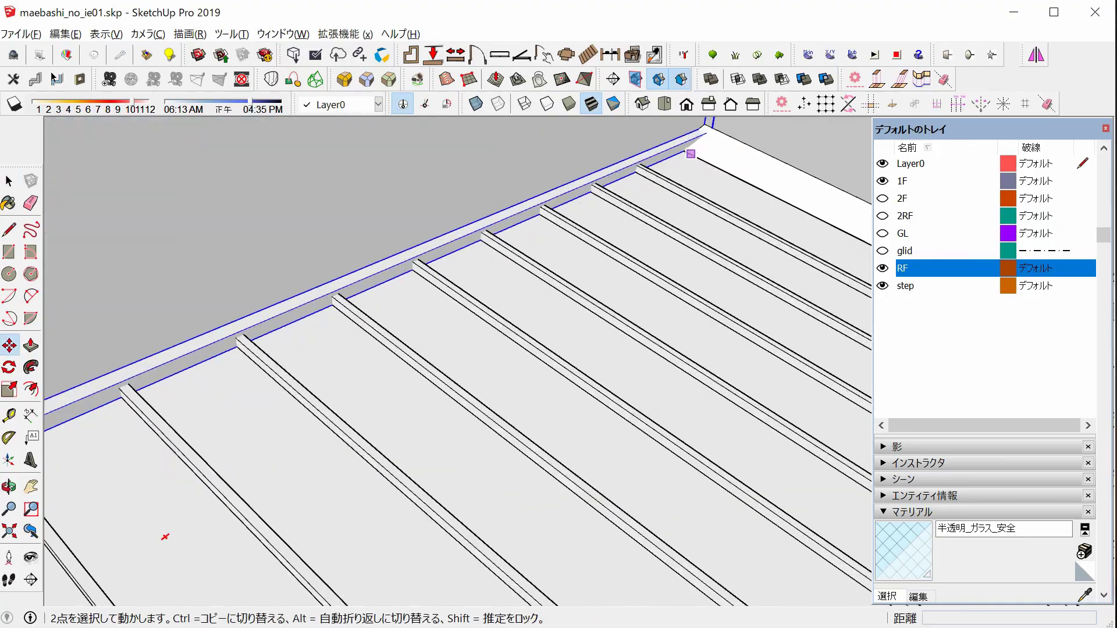
{"action": "left_click", "coordinate": [786, 201]}
{"action": "scroll", "coordinate": [582, 291], "scroll_direction": "down", "scroll_amount": 5}
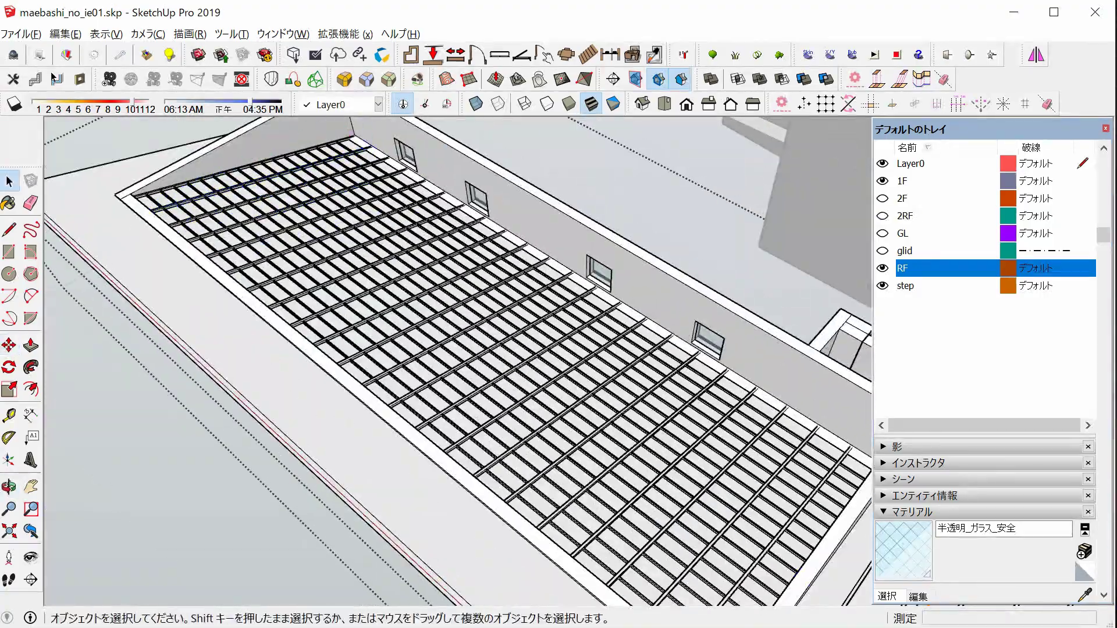
{"action": "middle_click_drag", "start_coordinate": [454, 361], "coordinate": [407, 325]}
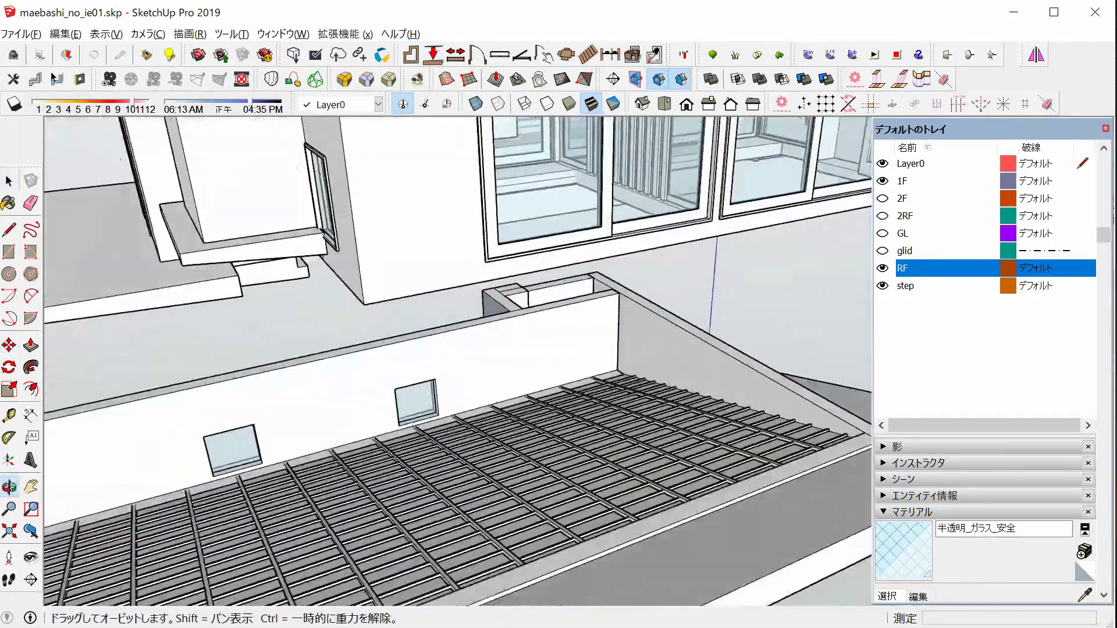
{"action": "mouse_move", "coordinate": [459, 360]}
{"action": "middle_mouse_down"}
{"action": "mouse_move", "coordinate": [442, 326]}
{"action": "mouse_move", "coordinate": [407, 326]}
{"action": "middle_mouse_up"}
{"action": "scroll", "coordinate": [459, 361], "scroll_direction": "up", "scroll_amount": 3}
{"action": "scroll", "coordinate": [466, 349], "scroll_direction": "down", "scroll_amount": 5}
{"action": "scroll", "coordinate": [520, 387], "scroll_direction": "up", "scroll_amount": 5}
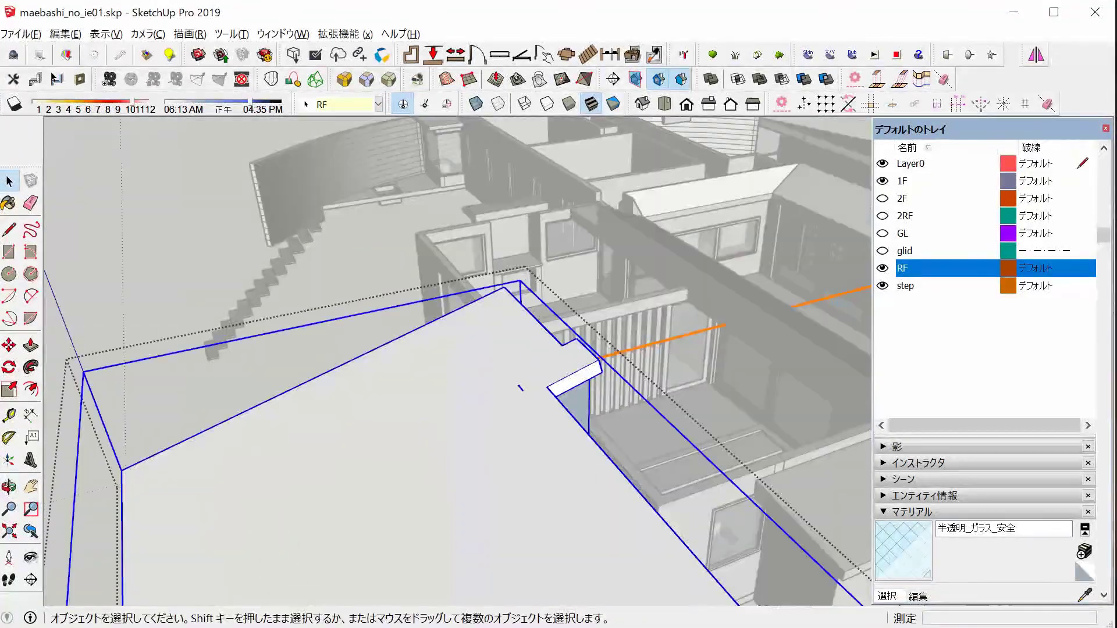
Reverse the glass face's orientation and begin a deck rectangle on the ground
{"action": "mouse_move", "coordinate": [520, 387]}
{"action": "middle_mouse_down"}
{"action": "mouse_move", "coordinate": [477, 349]}
{"action": "mouse_move", "coordinate": [291, 337]}
{"action": "middle_mouse_up"}
{"action": "scroll", "coordinate": [477, 349], "scroll_direction": "up", "scroll_amount": 5}
{"action": "scroll", "coordinate": [477, 349], "scroll_direction": "down", "scroll_amount": 5}
{"action": "right_click", "coordinate": [271, 341]}
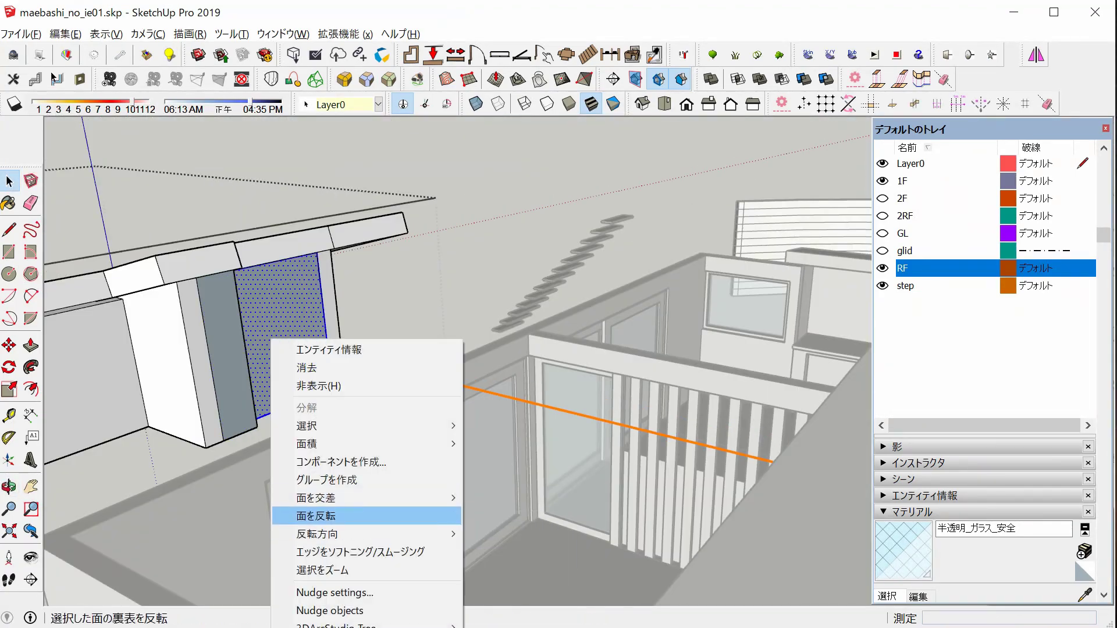
{"action": "left_click", "coordinate": [314, 516]}
{"action": "scroll", "coordinate": [465, 349], "scroll_direction": "down", "scroll_amount": 5}
{"action": "middle_click_drag", "start_coordinate": [465, 349], "coordinate": [407, 326]}
{"action": "left_click", "coordinate": [447, 233]}
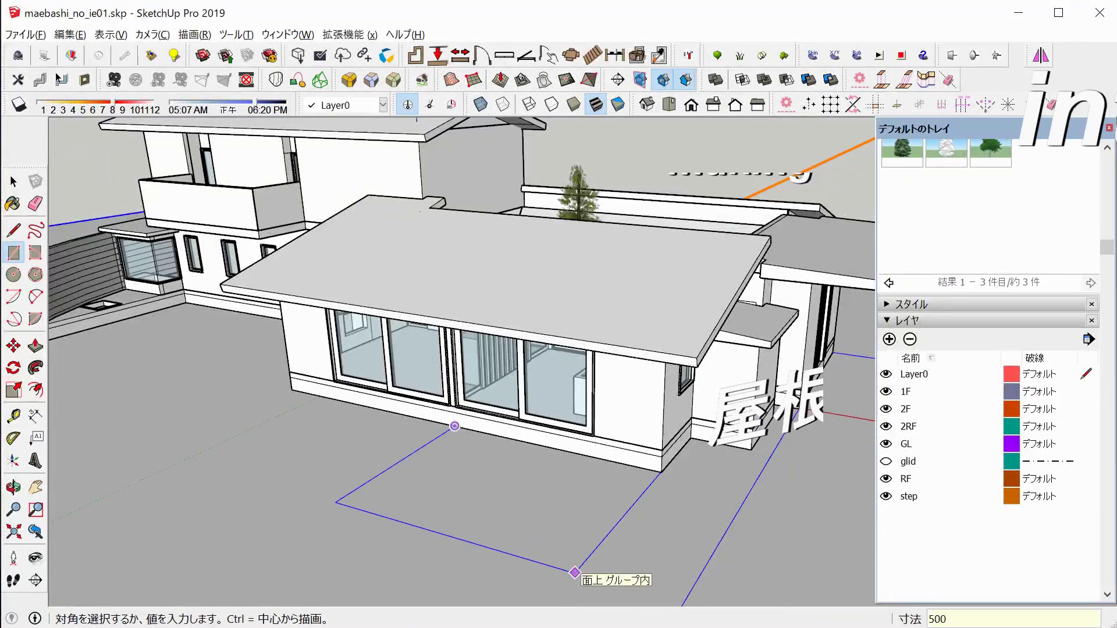
Complete the deck base rectangle on the ground as a face
{"action": "left_click", "coordinate": [544, 603]}
{"action": "key", "text": "p"}
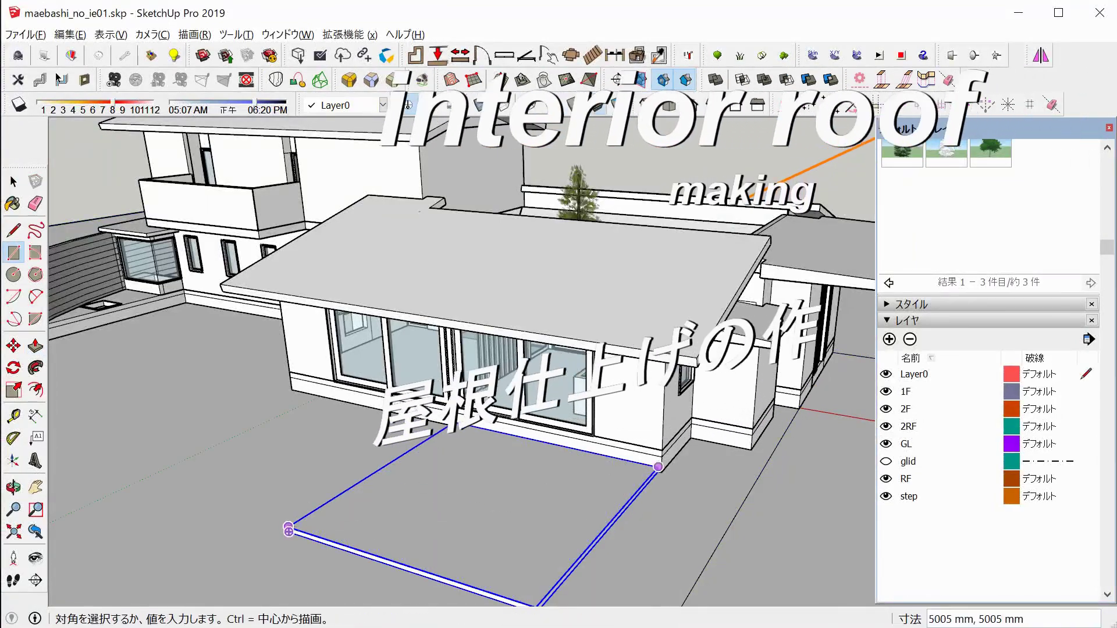
{"action": "left_click", "coordinate": [288, 529]}
{"action": "scroll", "coordinate": [407, 408], "scroll_direction": "up", "scroll_amount": 3}
Model the first corner post and copy it along the deck edge
{"action": "key", "text": "r"}
{"action": "left_click", "coordinate": [166, 543]}
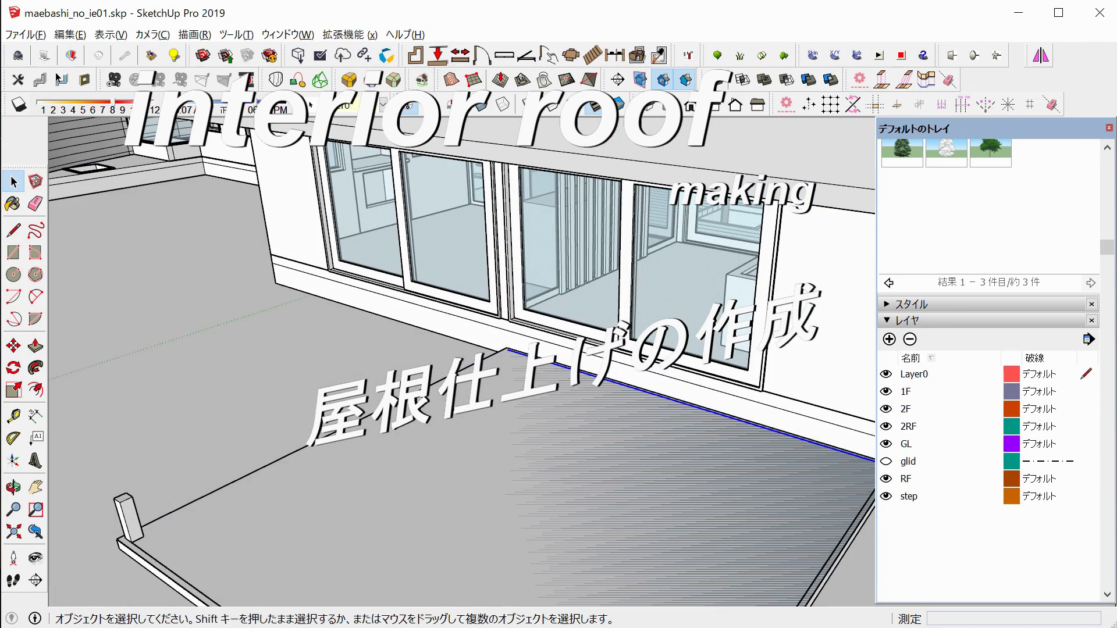
{"action": "scroll", "coordinate": [249, 376], "scroll_direction": "down", "scroll_amount": 5}
{"action": "left_click", "coordinate": [249, 376]}
{"action": "middle_click_drag", "start_coordinate": [259, 349], "coordinate": [260, 320]}
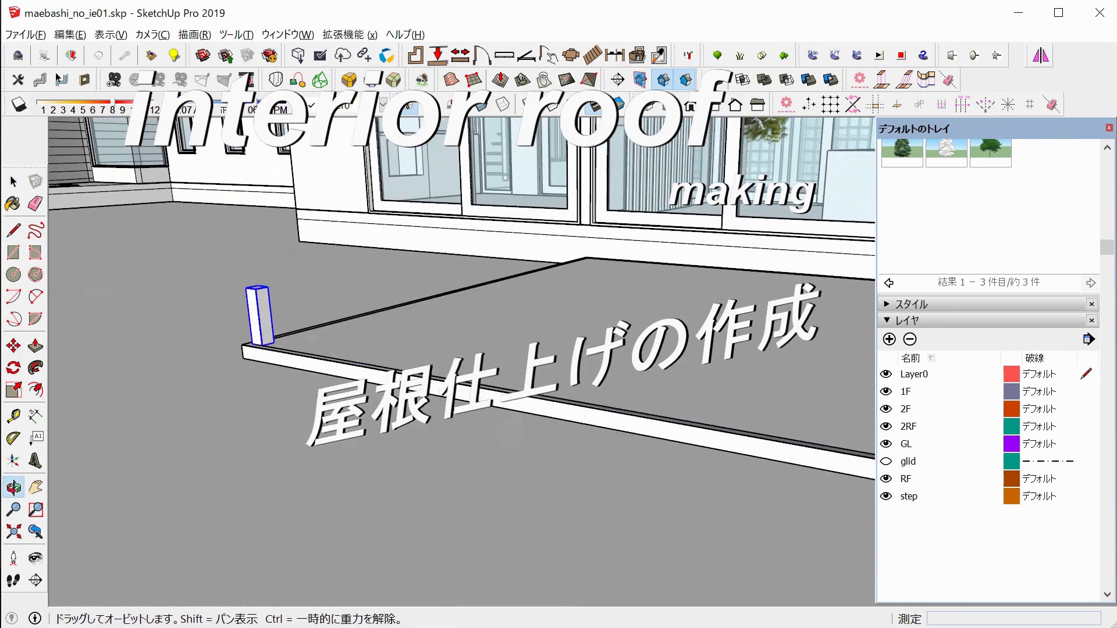
{"action": "key", "text": "m"}
{"action": "key", "text": "ctrl"}
{"action": "left_click", "coordinate": [201, 339]}
{"action": "key", "text": "space"}
Array the row of posts sideways as six copies (6x)
{"action": "middle_click_drag", "start_coordinate": [835, 534], "coordinate": [310, 105]}
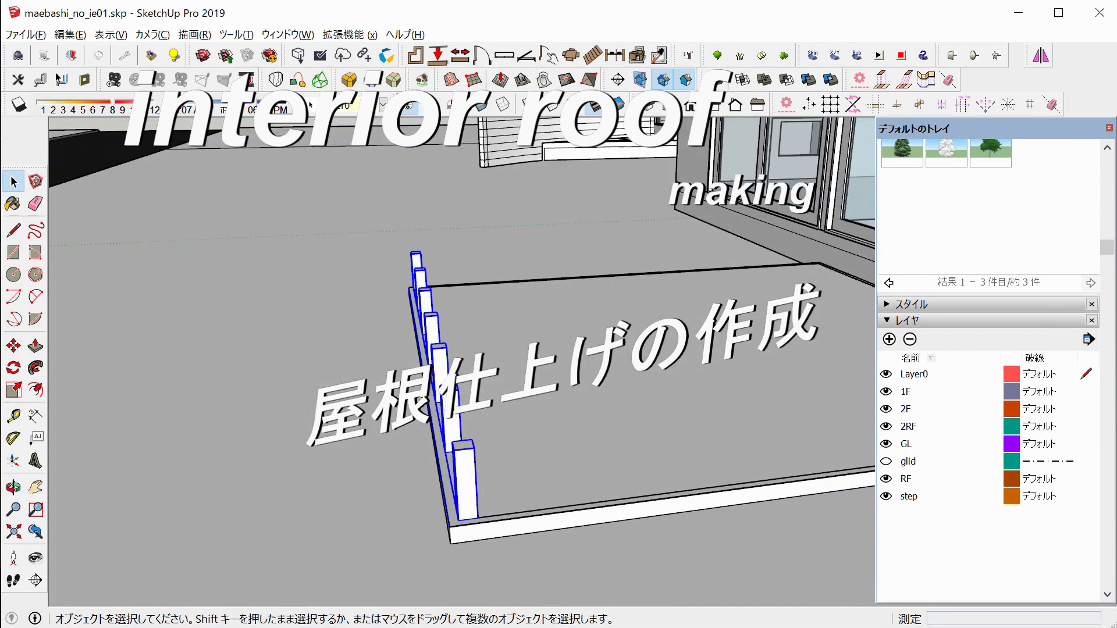
{"action": "mouse_move", "coordinate": [597, 490]}
{"action": "middle_mouse_down"}
{"action": "mouse_move", "coordinate": [524, 349]}
{"action": "mouse_move", "coordinate": [408, 407]}
{"action": "middle_mouse_up"}
{"action": "key", "text": "space"}
{"action": "key", "text": "m"}
{"action": "key", "text": "ctrl"}
{"action": "left_click", "coordinate": [241, 584]}
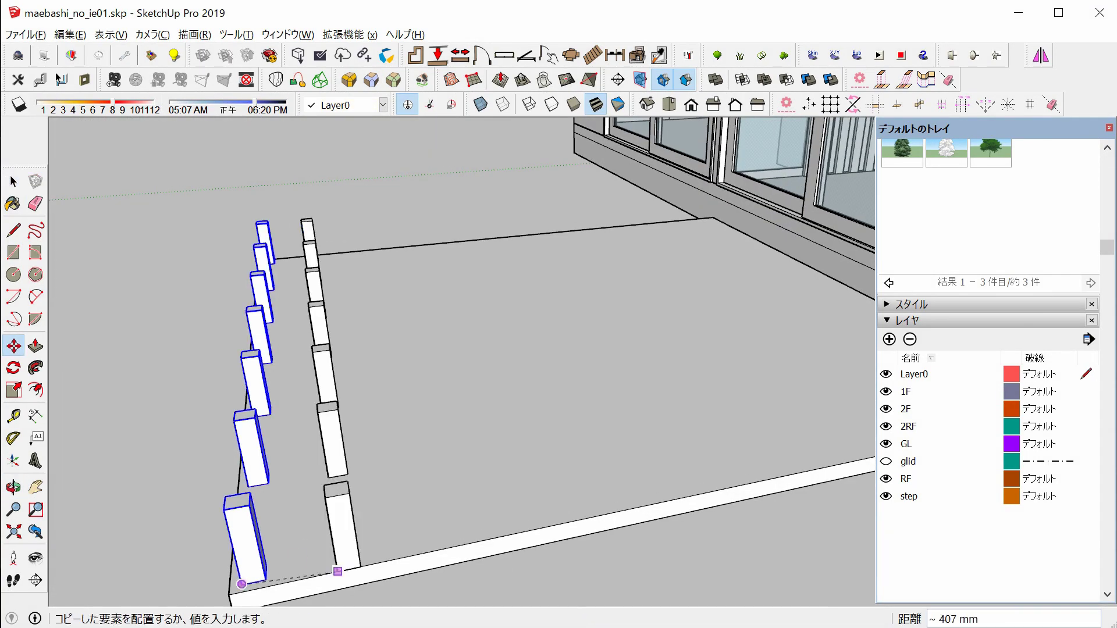
{"action": "type", "text": "6xr"}
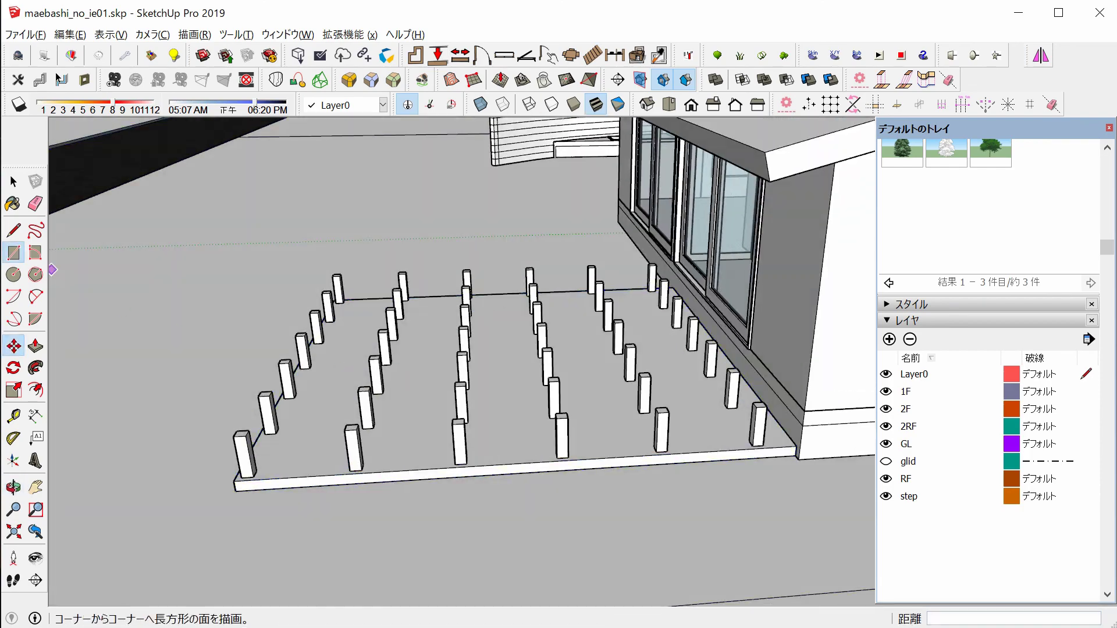
Draw a beam along the post row and copy it onto the posts
{"action": "left_click", "coordinate": [232, 464]}
{"action": "scroll", "coordinate": [474, 459], "scroll_direction": "up", "scroll_amount": 2}
{"action": "left_click", "coordinate": [743, 462]}
{"action": "key", "text": "p"}
{"action": "middle_click_drag", "start_coordinate": [742, 461], "coordinate": [407, 408]}
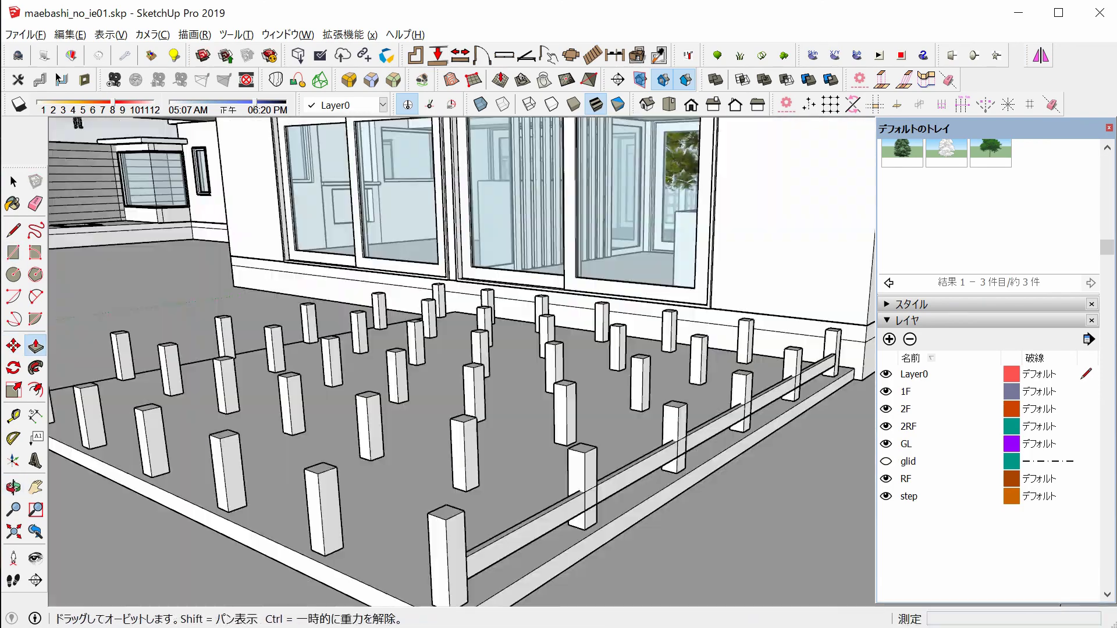
{"action": "key", "text": "m"}
{"action": "key", "text": "ctrl"}
{"action": "middle_click_drag", "start_coordinate": [149, 451], "coordinate": [673, 531]}
{"action": "left_click", "coordinate": [673, 531]}
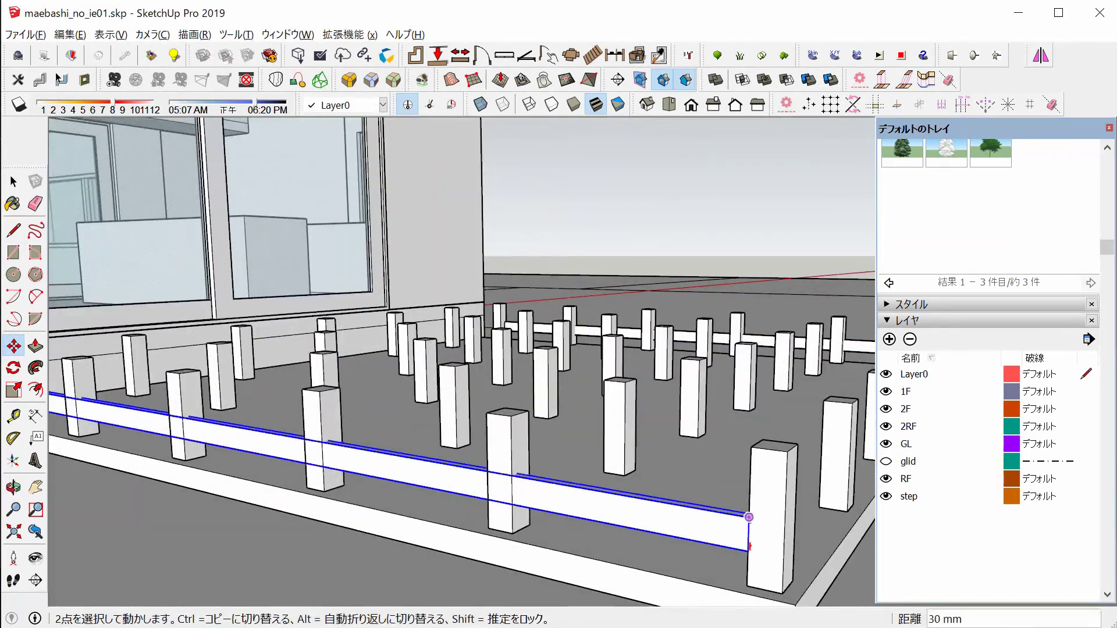
Copy another beam from its end across the post frame
{"action": "key", "text": "o"}
{"action": "mouse_move", "coordinate": [524, 518]}
{"action": "left_mouse_down"}
{"action": "mouse_move", "coordinate": [407, 512]}
{"action": "mouse_move", "coordinate": [349, 407]}
{"action": "left_mouse_up"}
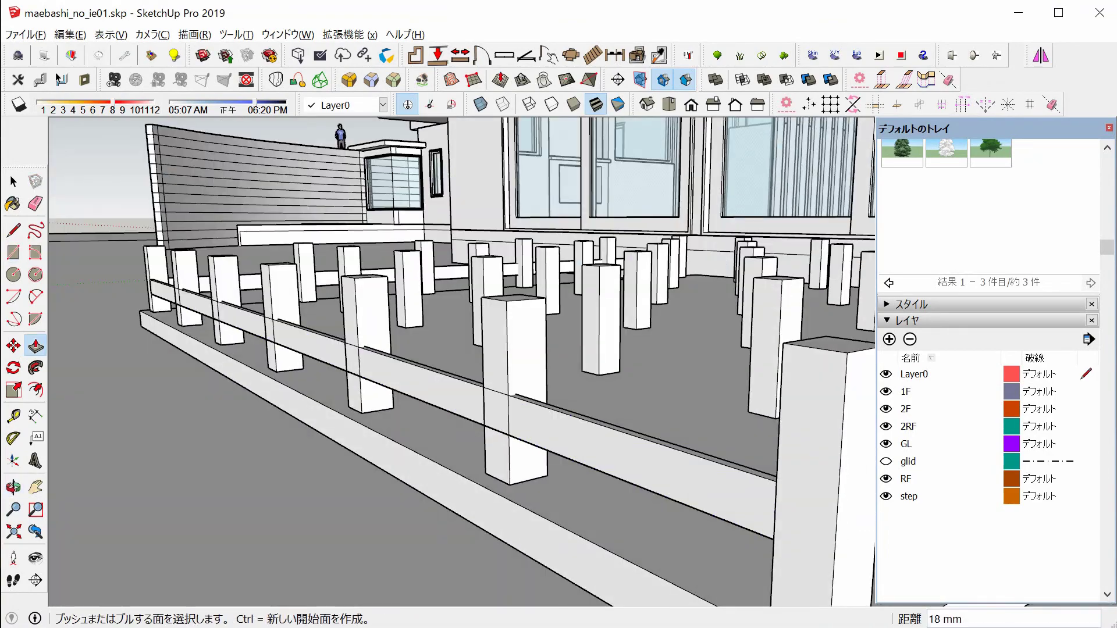
{"action": "right_click", "coordinate": [712, 457]}
{"action": "left_click", "coordinate": [774, 593]}
{"action": "key", "text": "m"}
{"action": "mouse_move", "coordinate": [605, 450]}
{"action": "middle_mouse_down"}
{"action": "mouse_move", "coordinate": [178, 341]}
{"action": "mouse_move", "coordinate": [215, 291]}
{"action": "middle_mouse_up"}
{"action": "key", "text": "ctrl"}
{"action": "left_click", "coordinate": [214, 291]}
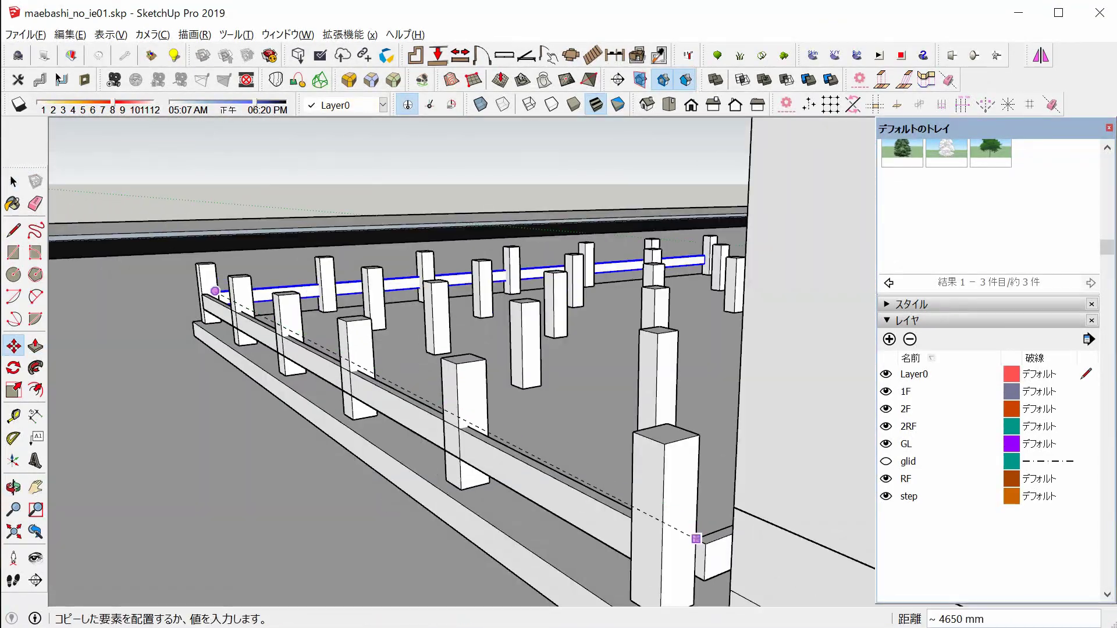
{"action": "scroll", "coordinate": [580, 529], "scroll_direction": "down", "scroll_amount": 5}
Select the whole post-and-beam frame for rotating
{"action": "key", "text": "space"}
{"action": "left_click", "coordinate": [707, 352]}
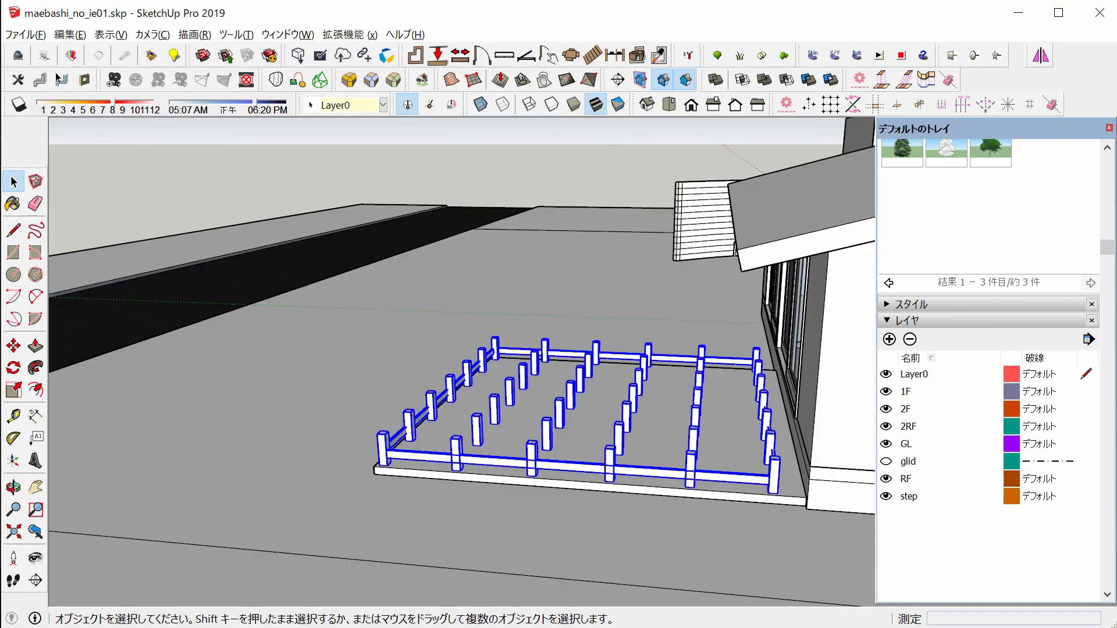
{"action": "scroll", "coordinate": [731, 486], "scroll_direction": "down", "scroll_amount": 5}
{"action": "scroll", "coordinate": [574, 535], "scroll_direction": "up", "scroll_amount": 3}
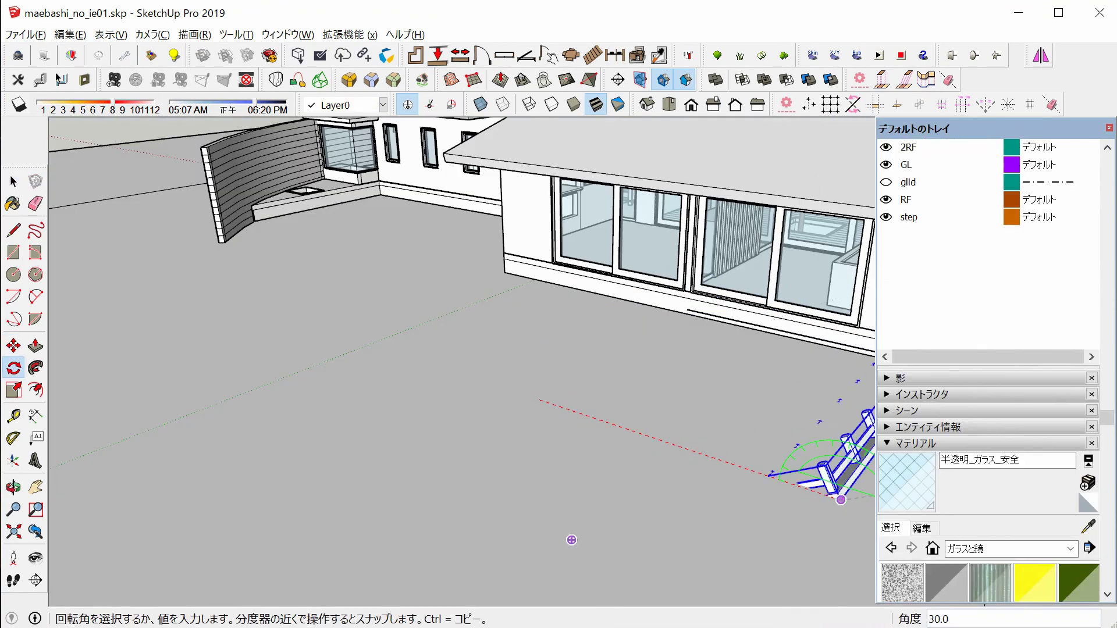
{"action": "scroll", "coordinate": [605, 582], "scroll_direction": "up", "scroll_amount": 5}
{"action": "key", "text": "space"}
{"action": "scroll", "coordinate": [721, 411], "scroll_direction": "down", "scroll_amount": 3}
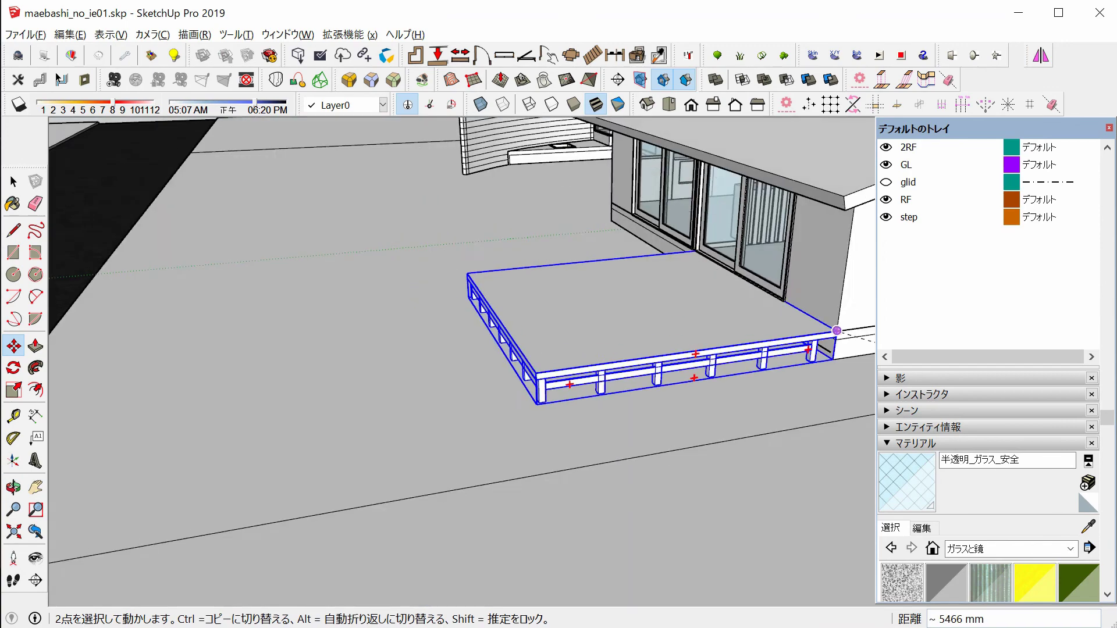
Move the deck frame into place beside the glazed wing
{"action": "middle_click_drag", "start_coordinate": [721, 410], "coordinate": [570, 332]}
{"action": "key", "text": "space"}
{"action": "scroll", "coordinate": [567, 430], "scroll_direction": "up", "scroll_amount": 3}
{"action": "key", "text": "m"}
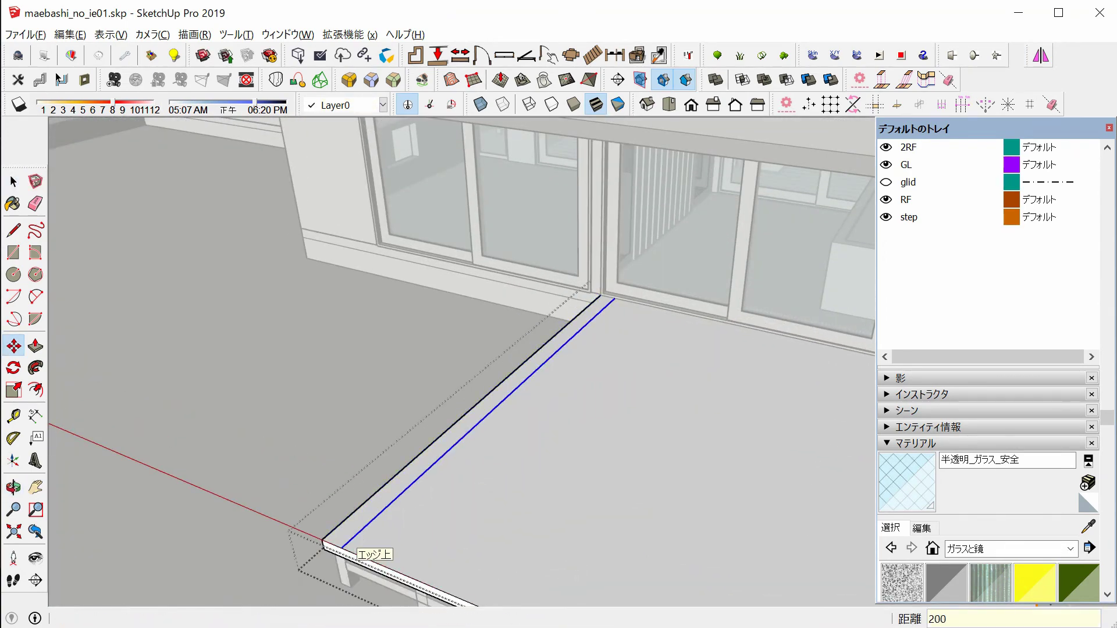
{"action": "scroll", "coordinate": [378, 515], "scroll_direction": "down", "scroll_amount": 1}
{"action": "scroll", "coordinate": [443, 543], "scroll_direction": "down", "scroll_amount": 2}
{"action": "middle_click_drag", "start_coordinate": [443, 543], "coordinate": [189, 538]}
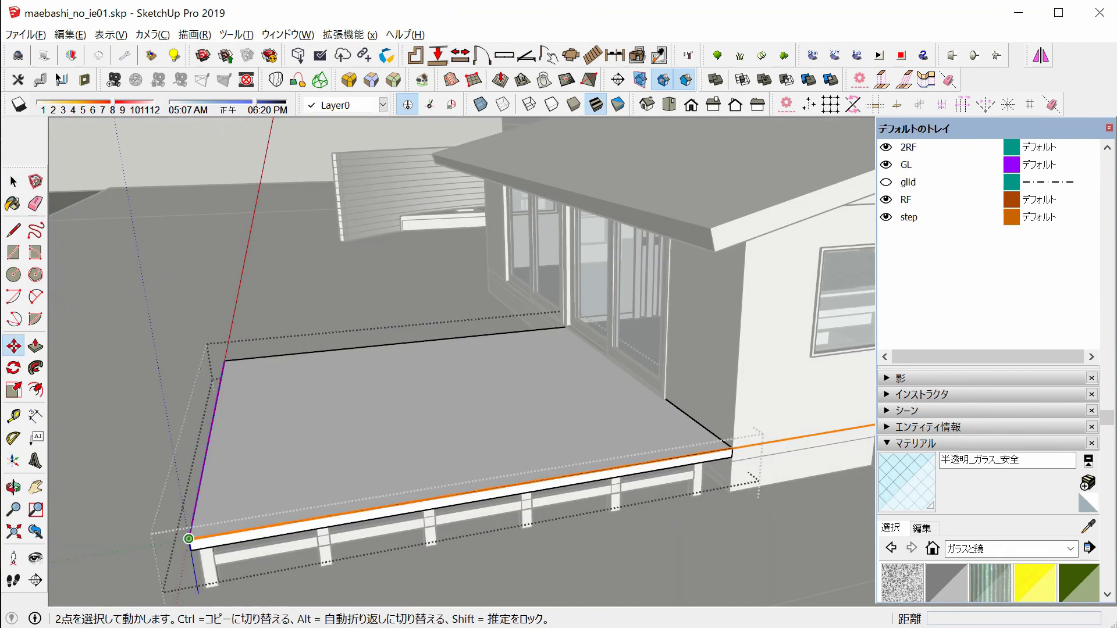